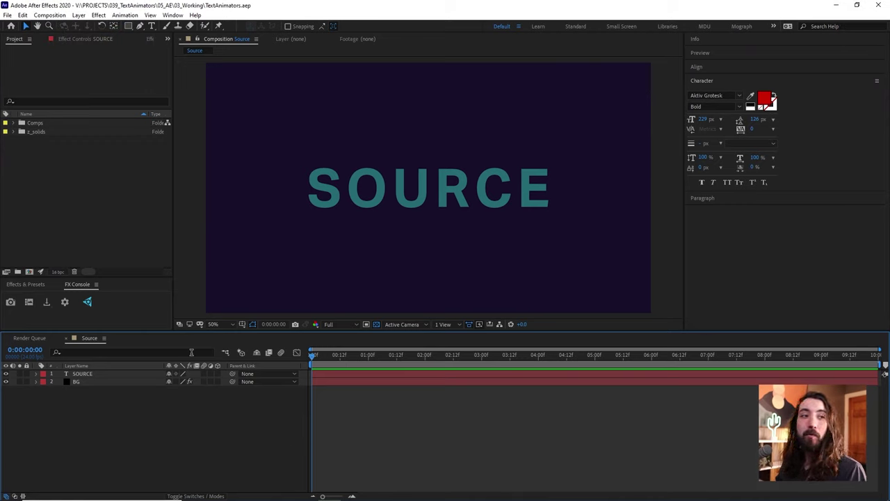
# Step: Reveal the SOURCE layer's Source Text property and start keyframing it at 0:00:00:00
pyautogui.click(118, 373)
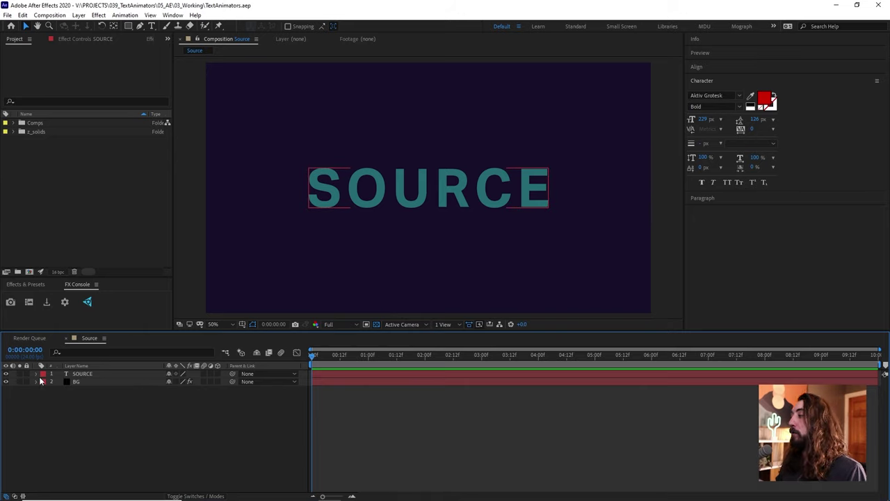
pyautogui.click(27, 376)
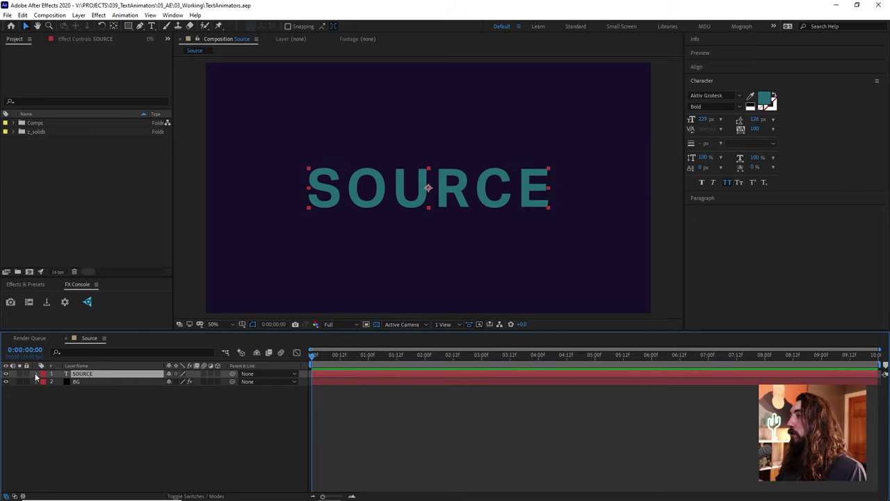
pyautogui.click(36, 375)
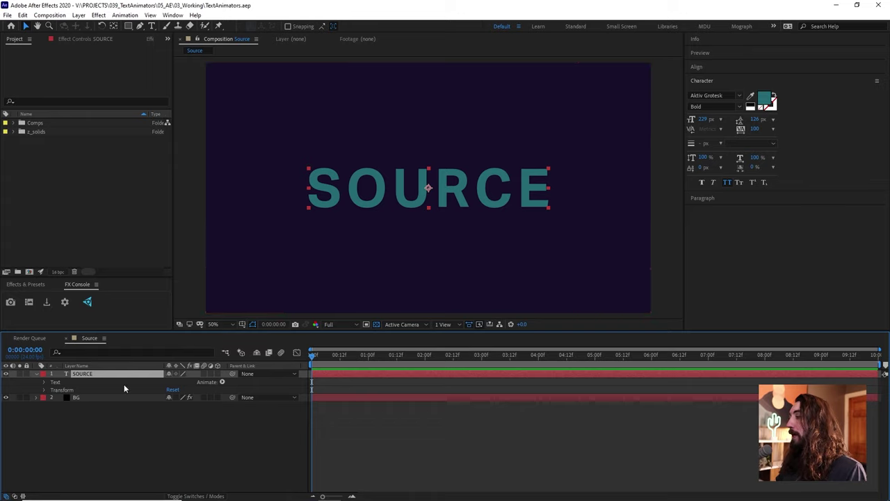
pyautogui.click(45, 382)
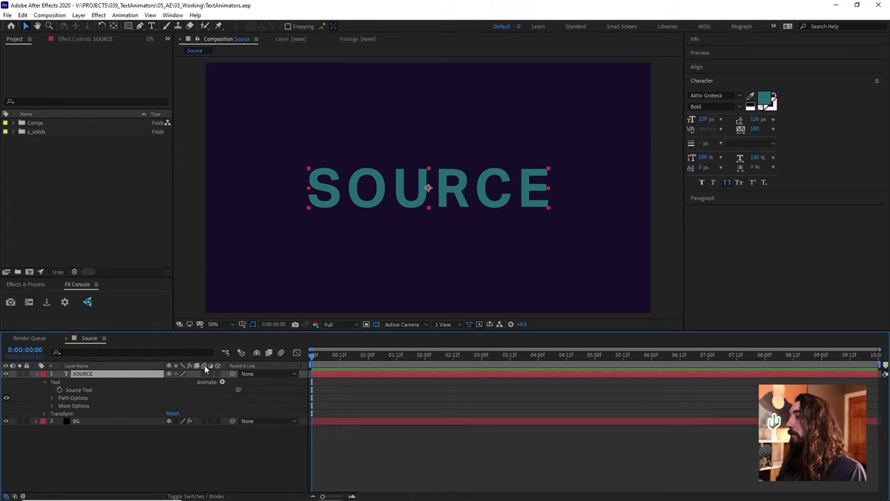
pyautogui.click(80, 392)
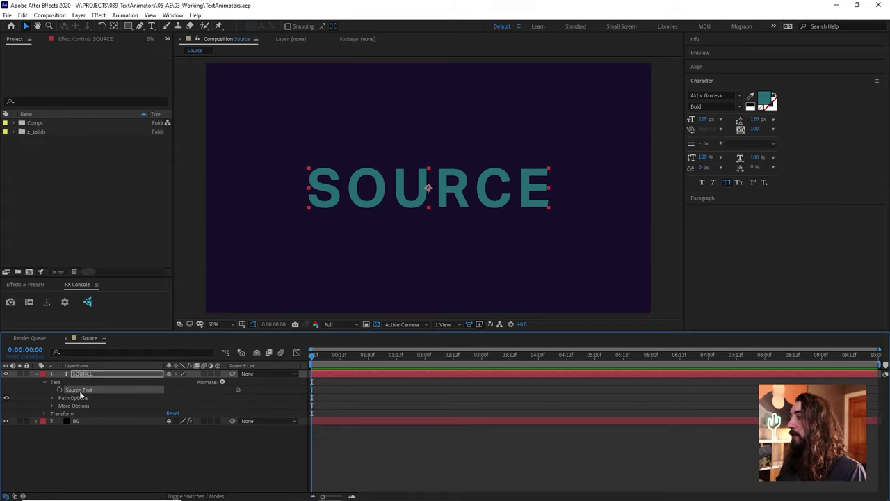
# Step: At 0:00:00:12, add a Source Text keyframe and change the text to HORSE
pyautogui.moveTo(345, 358)
pyautogui.mouseDown()
pyautogui.moveTo(329, 358)
pyautogui.moveTo(341, 364)
pyautogui.mouseUp()
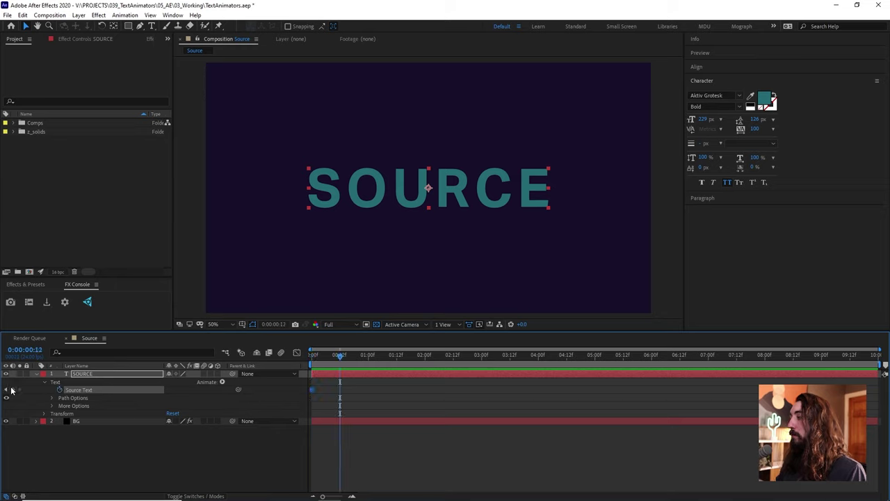
pyautogui.doubleClick(492, 189)
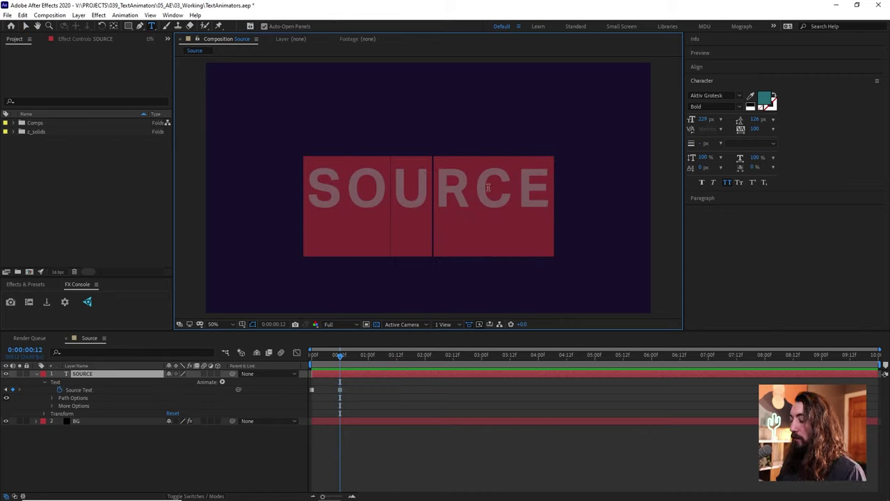
pyautogui.write('HORSE')
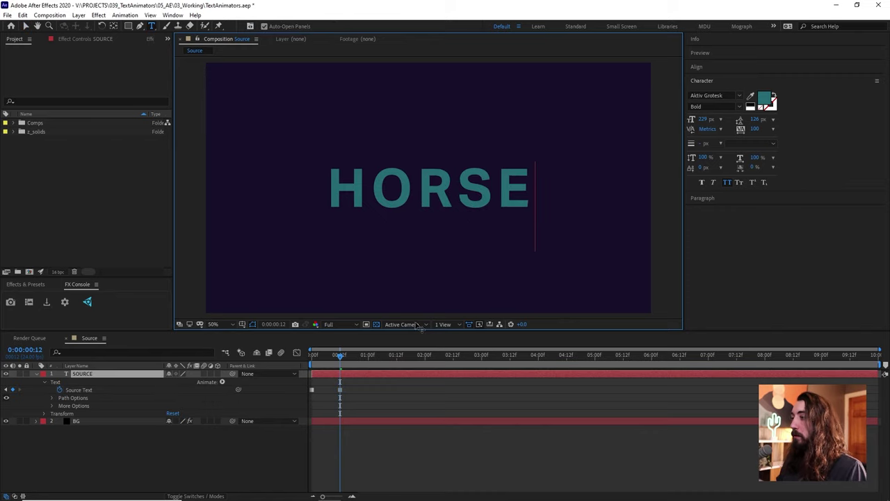
# Step: At 0:00:01:00, add another Source Text keyframe and change the text to OF COURSE
pyautogui.moveTo(341, 367); pyautogui.dragTo(367, 363)
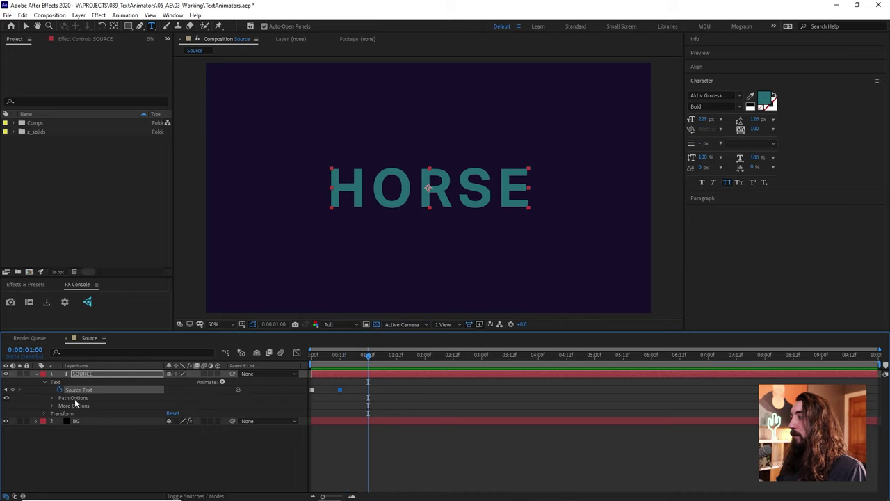
pyautogui.click(12, 390)
pyautogui.doubleClick(483, 186)
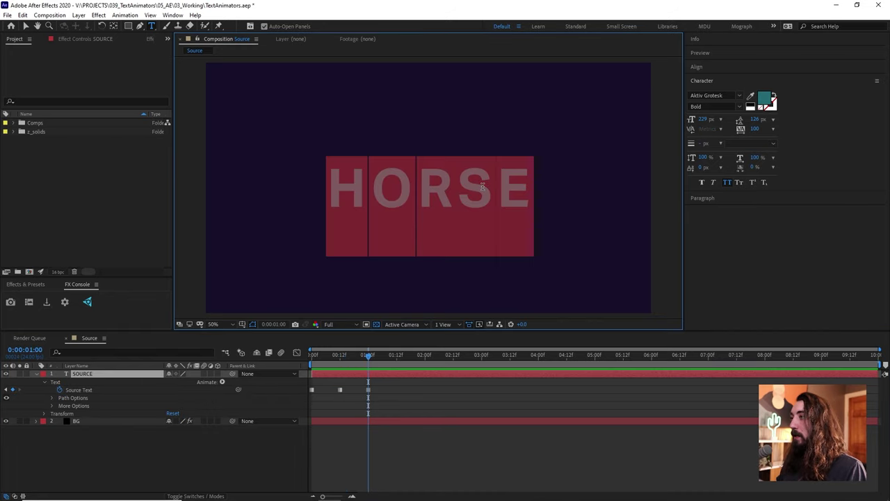
pyautogui.click(482, 186)
pyautogui.hotkey('ctrl', 'a')
pyautogui.write('OF COURSE')
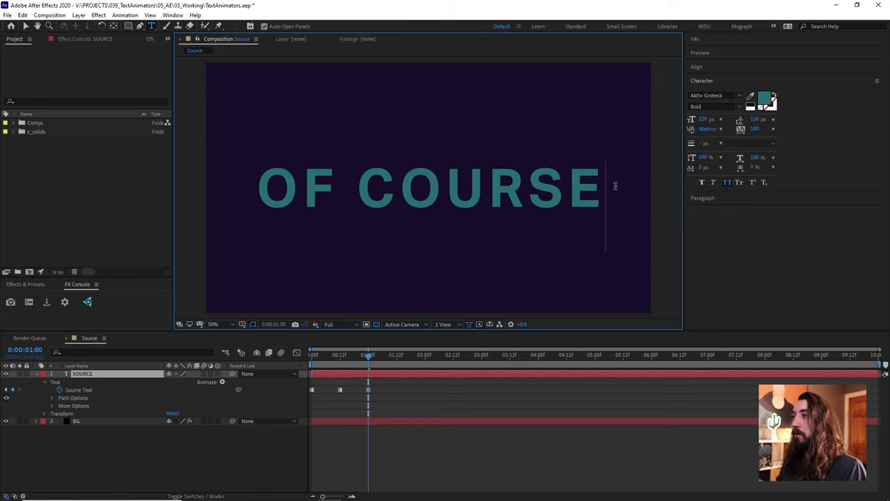
# Step: Change the font of the whole "of course" text to Avenir Light and turn off All Caps
pyautogui.hotkey('ctrl', 'a')
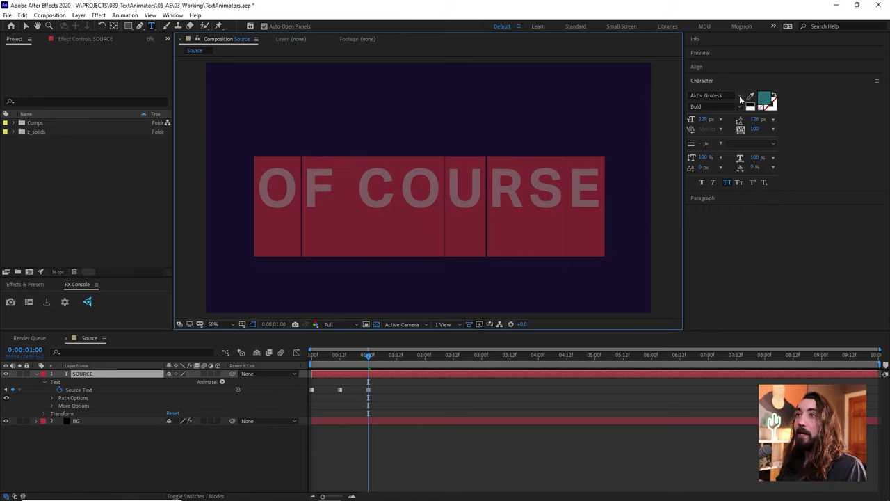
pyautogui.click(740, 98)
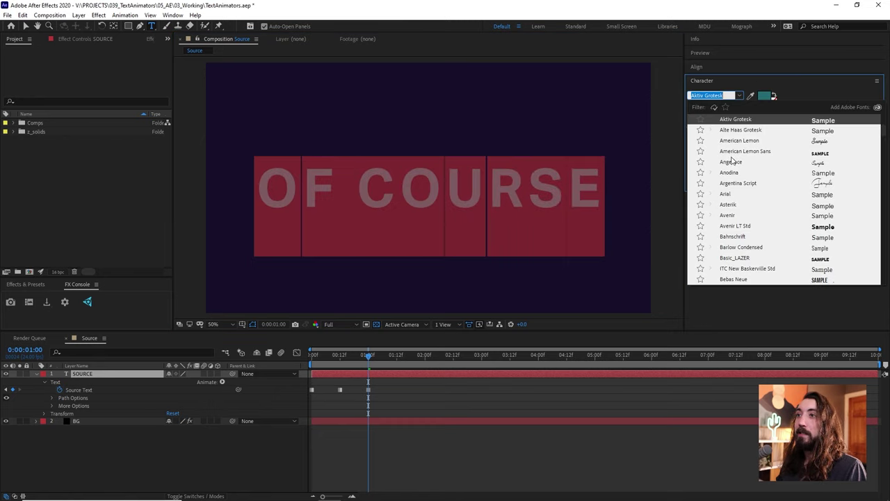
pyautogui.click(757, 216)
pyautogui.click(727, 182)
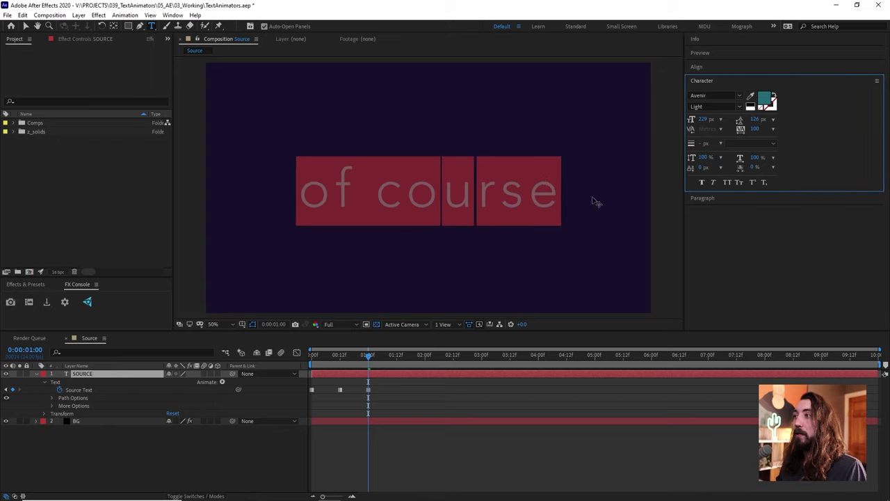
# Step: Give the "of course" text an 11 px ffffff stroke without fill, at size 371 px with tracking -62
pyautogui.click(767, 103)
pyautogui.write('ffffff')
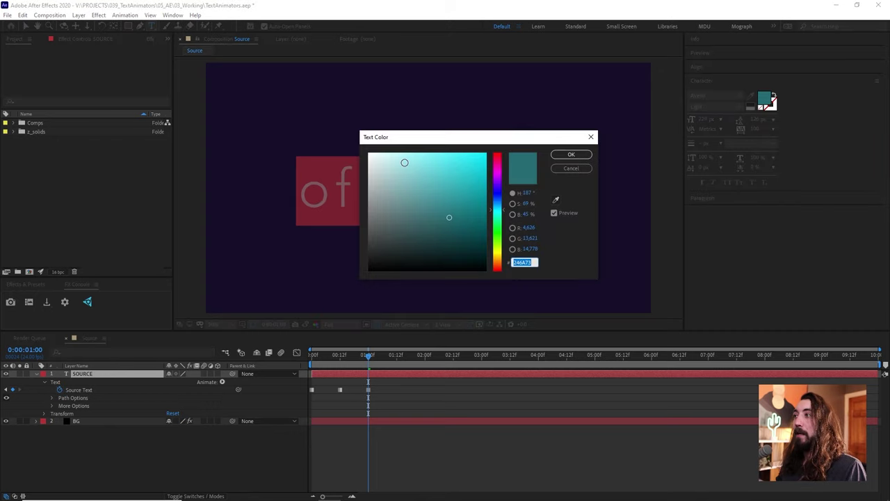
pyautogui.press('Return')
pyautogui.click(773, 96)
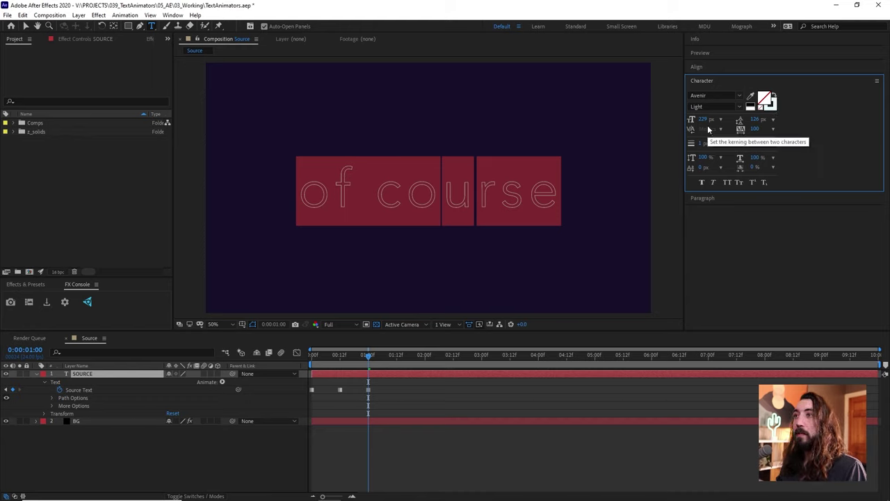
pyautogui.moveTo(707, 119)
pyautogui.mouseDown()
pyautogui.moveTo(765, 110)
pyautogui.moveTo(706, 145)
pyautogui.mouseUp()
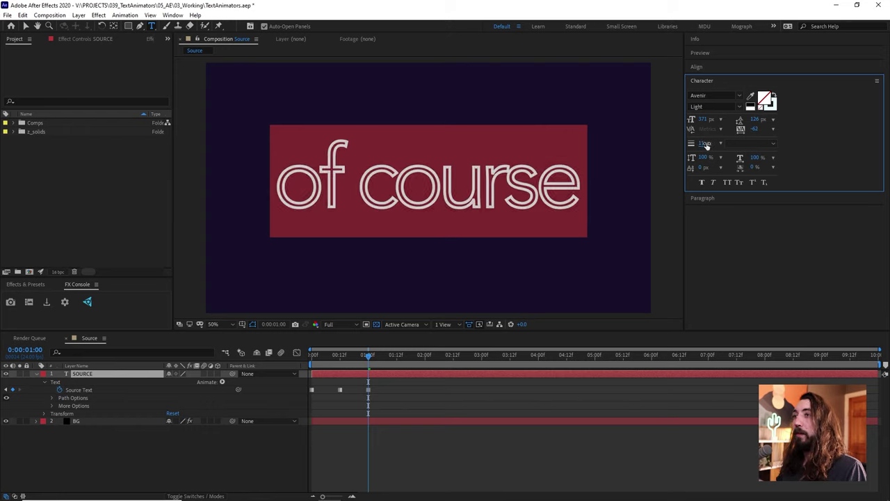
pyautogui.click(397, 405)
# Step: Scrub from the start across the three Source Text keyframes to preview the text changes
pyautogui.moveTo(364, 361)
pyautogui.mouseDown()
pyautogui.moveTo(313, 362)
pyautogui.moveTo(370, 360)
pyautogui.mouseUp()
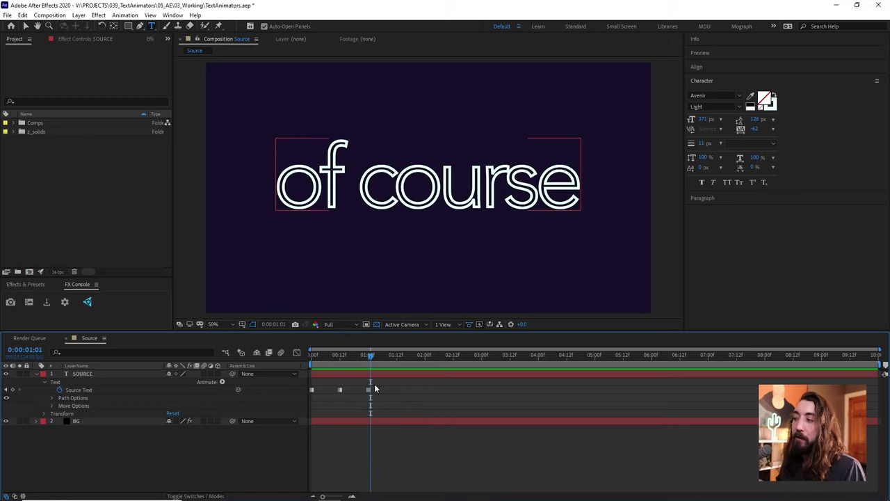
pyautogui.click(368, 390)
pyautogui.moveTo(374, 363); pyautogui.dragTo(308, 411)
pyautogui.press('Home')
pyautogui.click(323, 359)
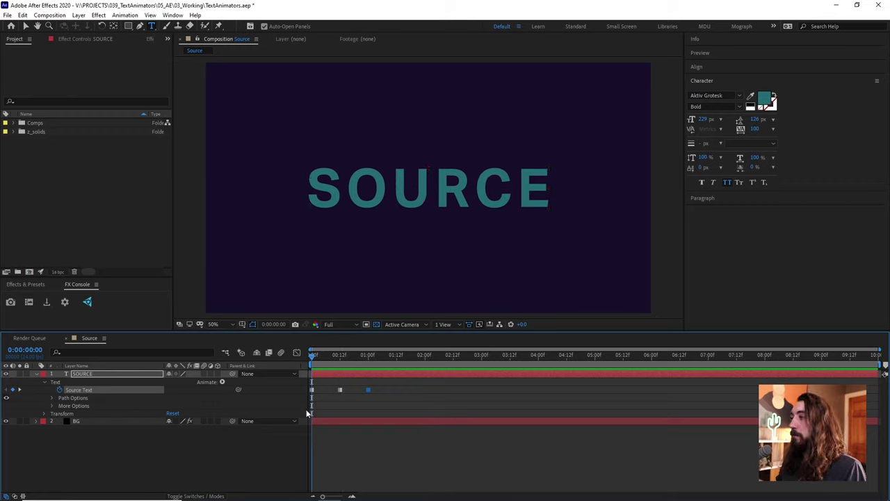
pyautogui.moveTo(348, 370); pyautogui.dragTo(369, 402)
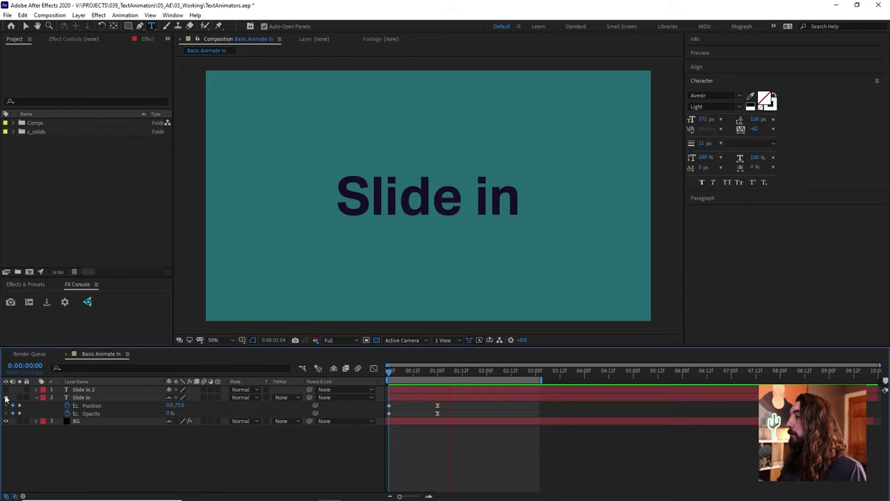
# Step: In the Basic Animate In composition, show Slide in 2 instead of the Slide in layer and expand its Text properties
pyautogui.press('space')
pyautogui.click(333, 369)
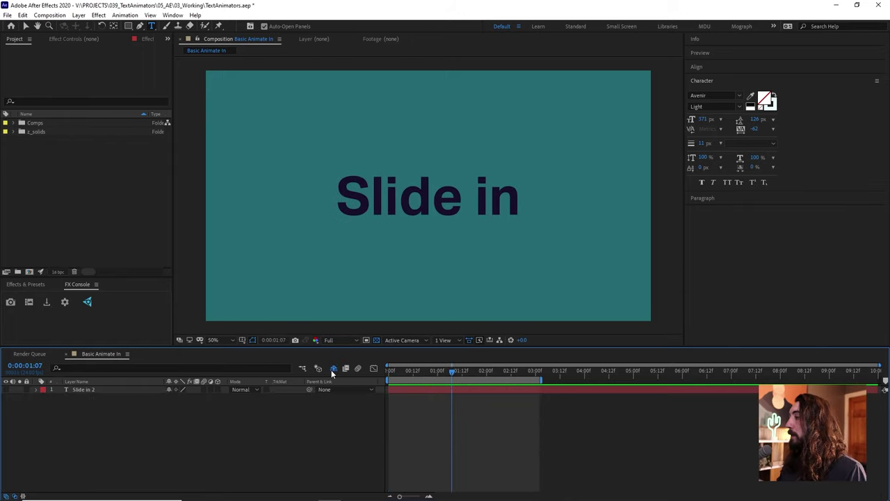
pyautogui.click(36, 390)
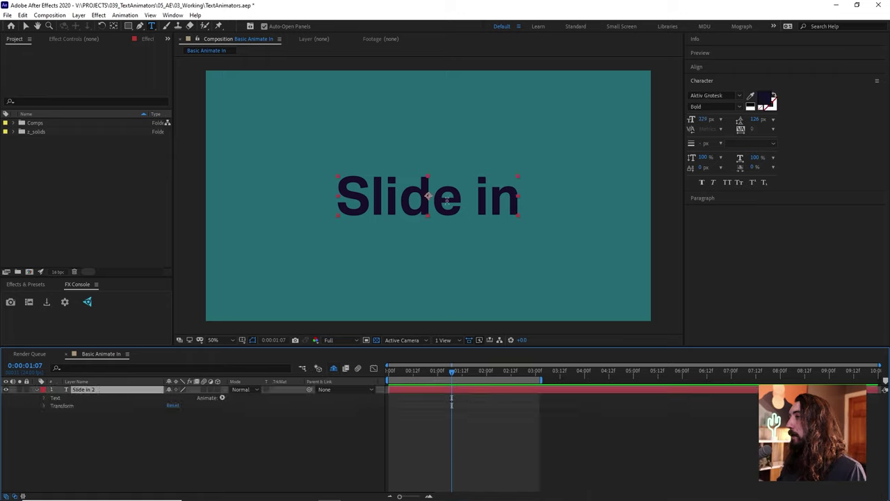
pyautogui.press('v')
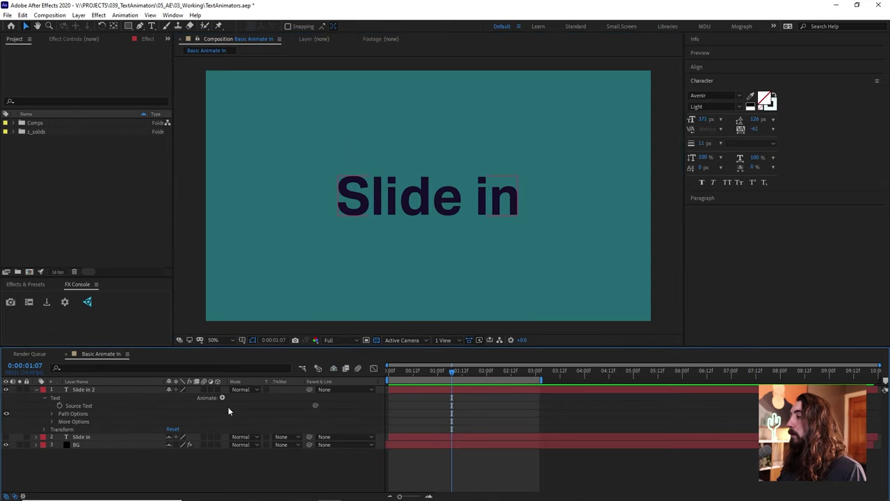
pyautogui.click(58, 399)
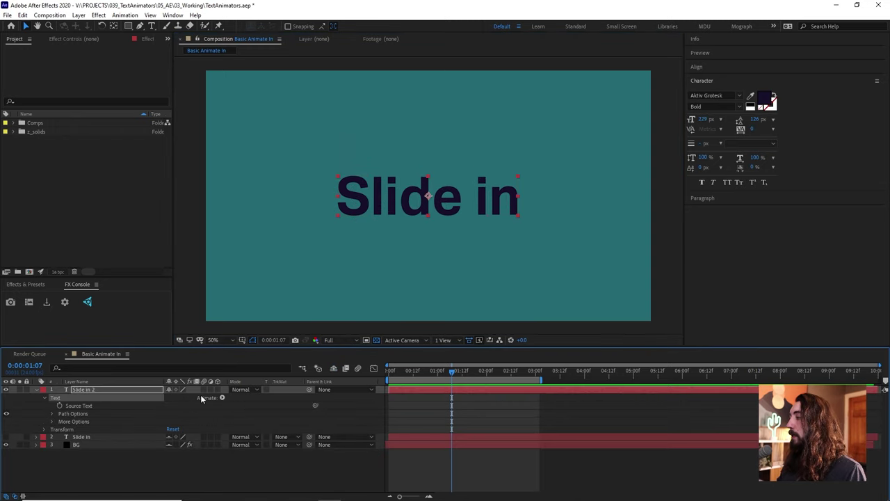
# Step: Add a text animator with Position and Opacity properties to the Slide in 2 layer
pyautogui.click(222, 397)
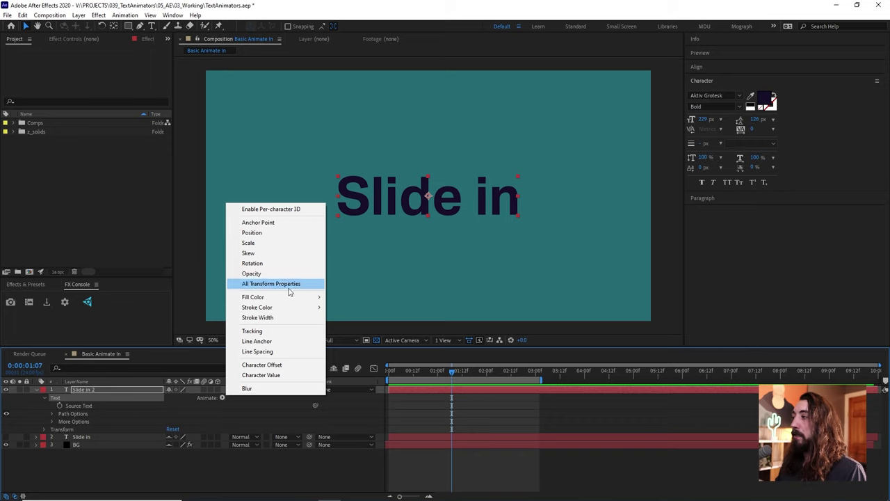
pyautogui.moveTo(275, 298)
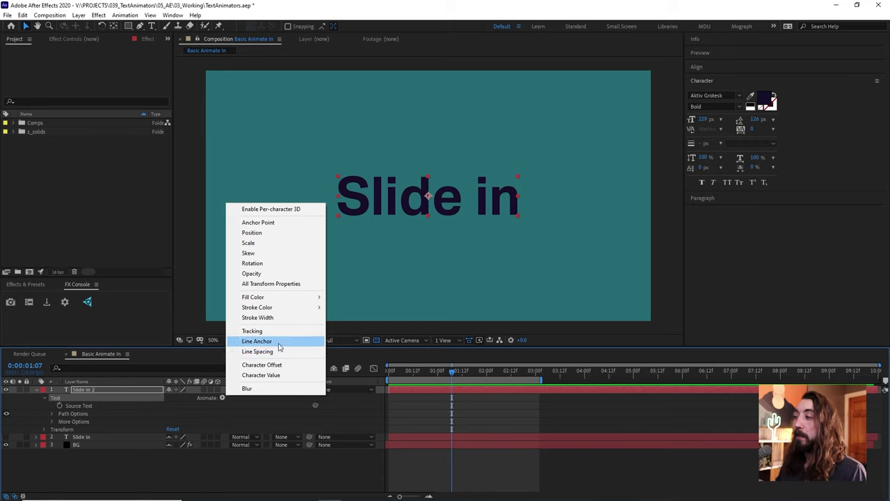
pyautogui.click(263, 237)
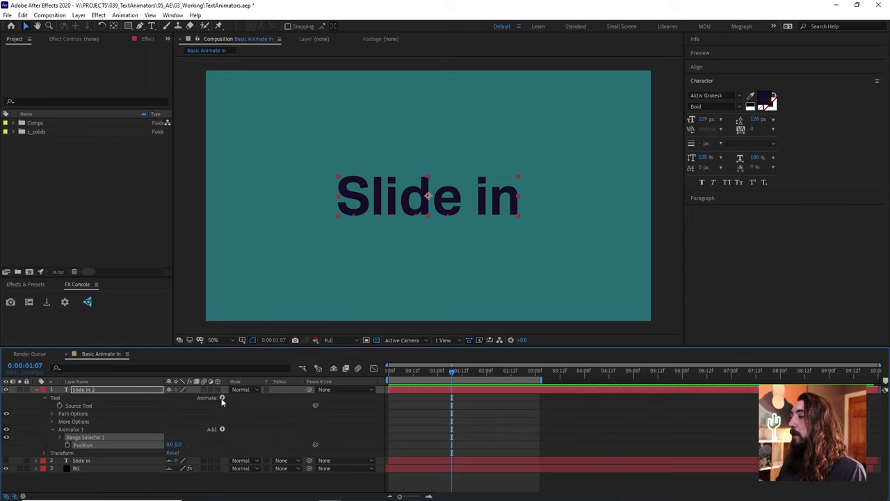
pyautogui.click(222, 399)
pyautogui.click(271, 274)
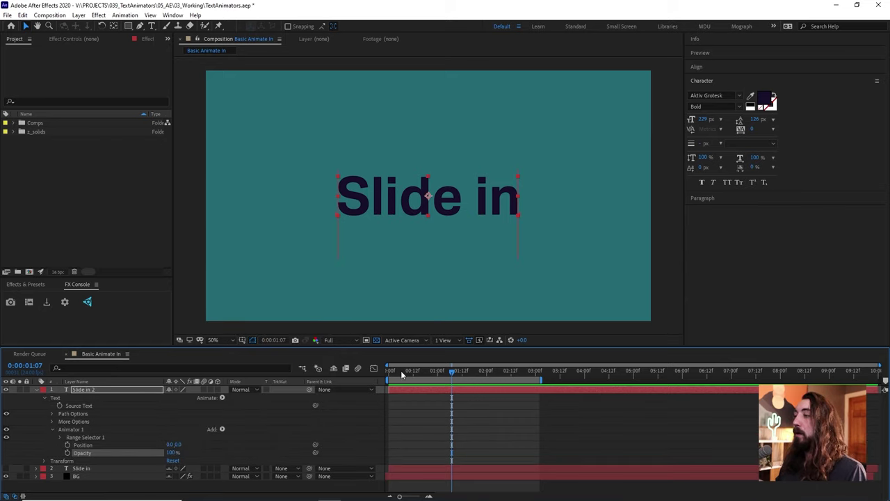
# Step: Set starting keyframes for Animator 1's Position and Opacity at 0:00:01:00
pyautogui.moveTo(401, 370)
pyautogui.mouseDown()
pyautogui.moveTo(395, 381)
pyautogui.moveTo(383, 377)
pyautogui.moveTo(441, 398)
pyautogui.moveTo(438, 414)
pyautogui.mouseUp()
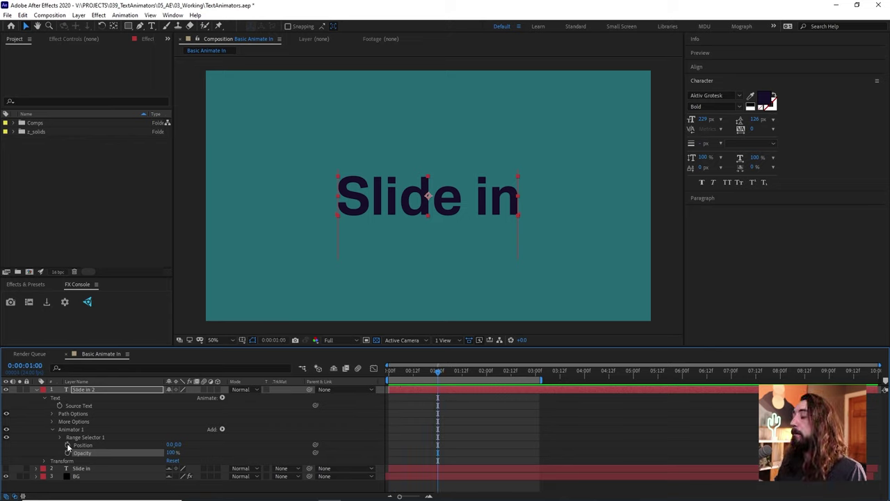
pyautogui.click(68, 445)
pyautogui.click(67, 453)
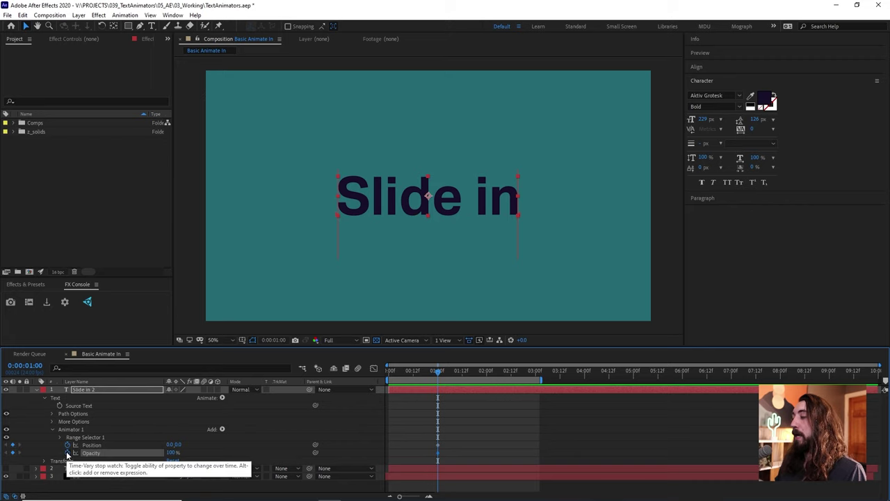
# Step: At 0:00:00:00, keyframe Animator 1's Position at 0.0, 35.0 and its Opacity at 0%
pyautogui.moveTo(437, 372); pyautogui.dragTo(380, 437)
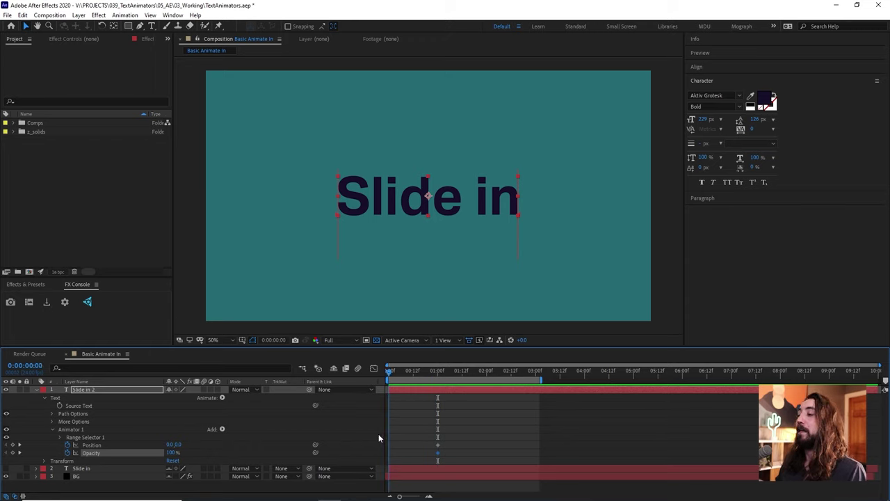
pyautogui.click(422, 428)
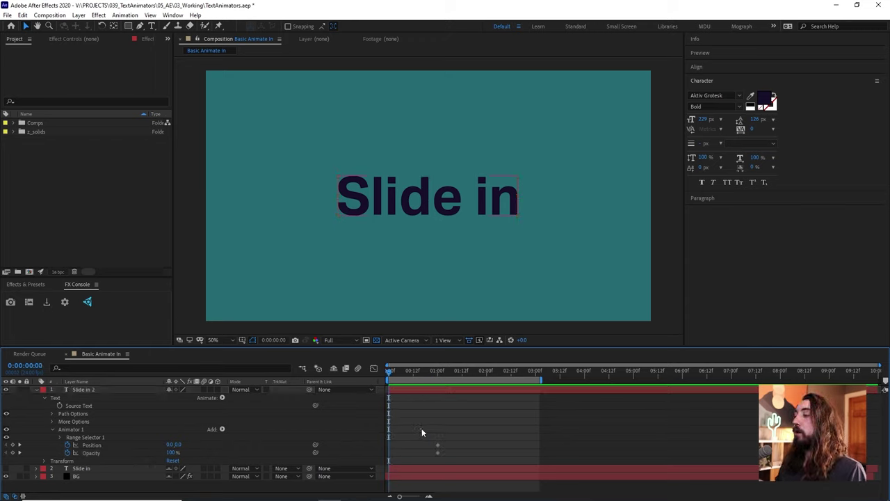
pyautogui.moveTo(178, 444); pyautogui.dragTo(195, 446)
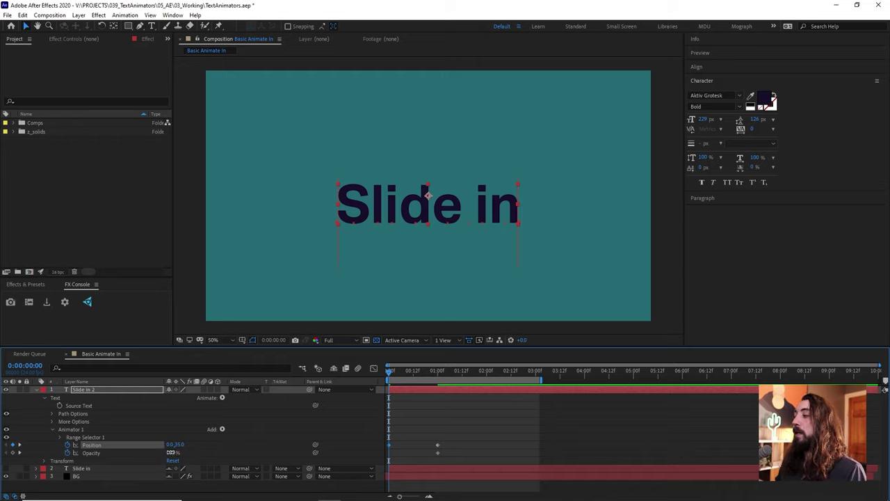
pyautogui.moveTo(170, 452); pyautogui.dragTo(96, 461)
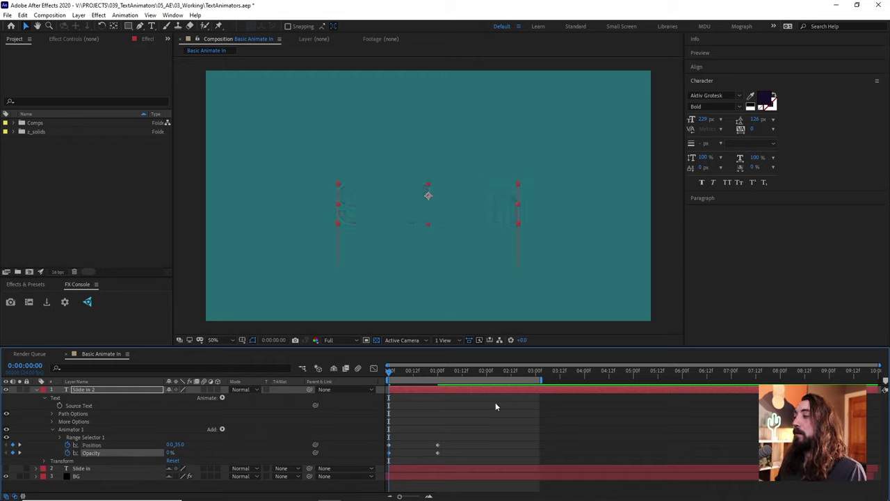
# Step: Apply Easy Ease to Animator 1's Position and Opacity keyframes at 0:00:01:00
pyautogui.moveTo(425, 443); pyautogui.dragTo(447, 458)
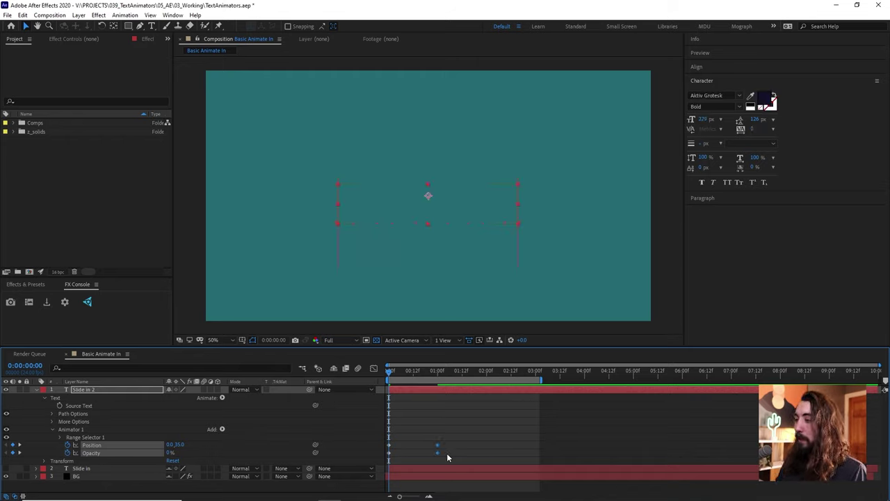
pyautogui.press('F9')
pyautogui.click(432, 416)
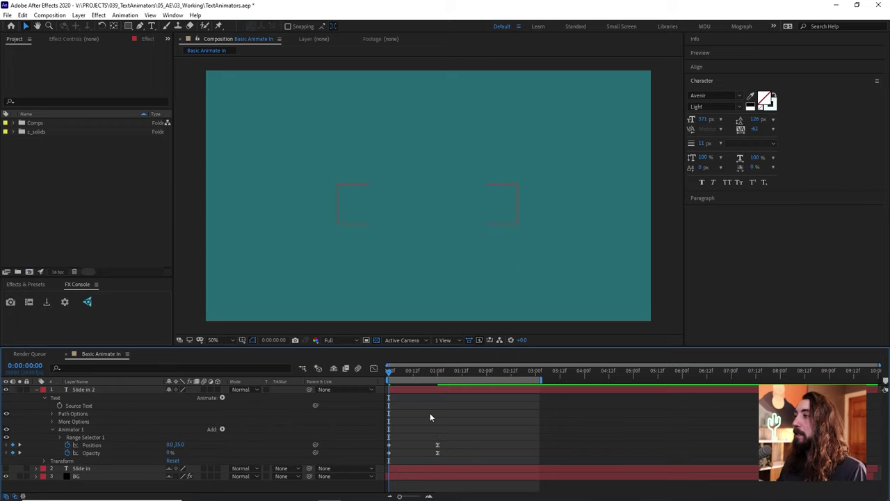
# Step: Preview the eased slide-in animation of the Slide in 2 layer
pyautogui.press('space')
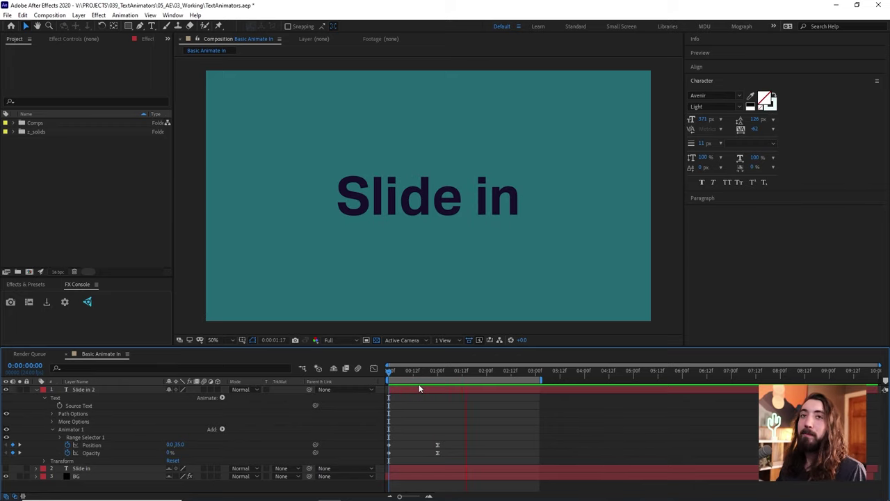
pyautogui.moveTo(407, 373); pyautogui.dragTo(375, 387)
pyautogui.click(79, 430)
pyautogui.press('space')
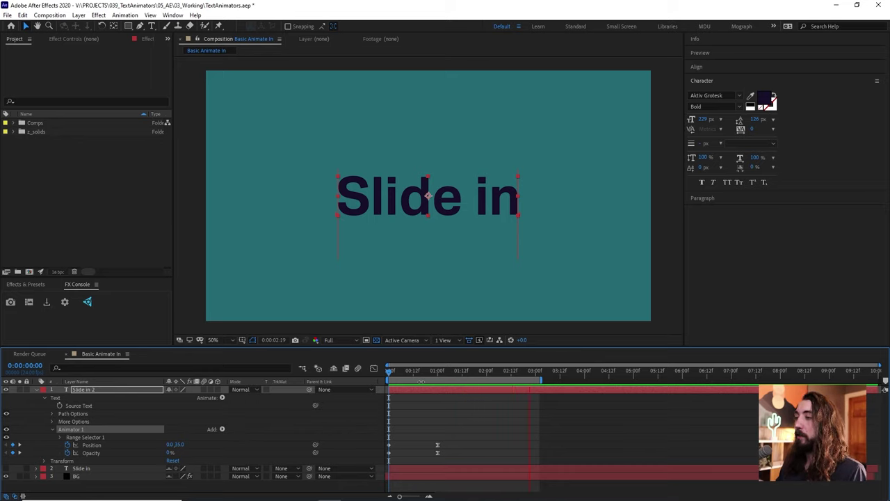
pyautogui.click(452, 373)
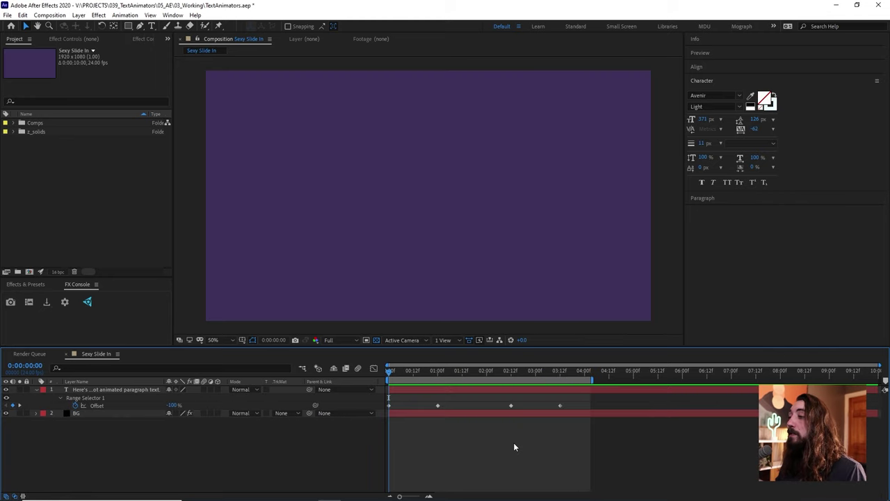
# Step: Preview the Sexy Slide In composition and inspect its animated paragraph text layer around 0:00:01:13
pyautogui.press('space')
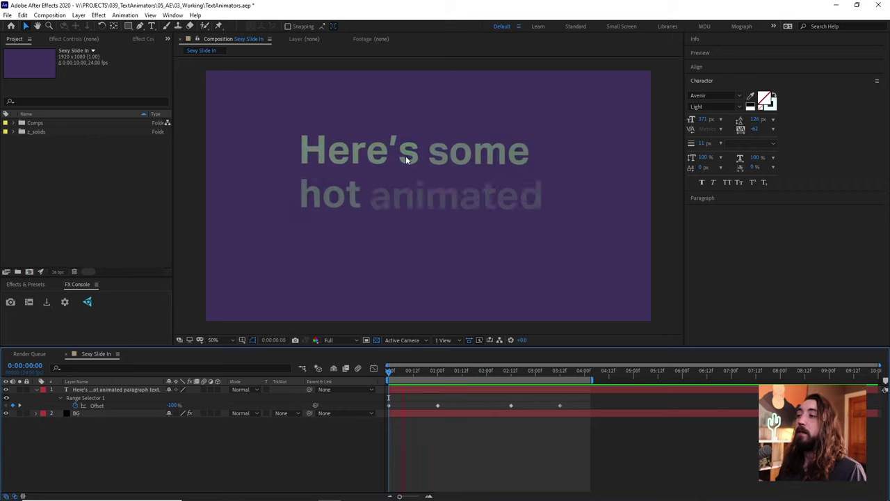
pyautogui.click(470, 389)
pyautogui.click(477, 371)
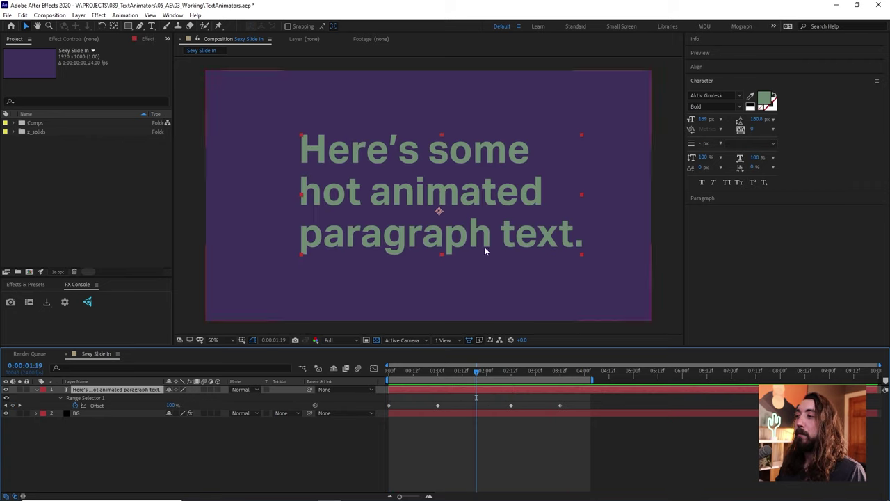
pyautogui.doubleClick(486, 251)
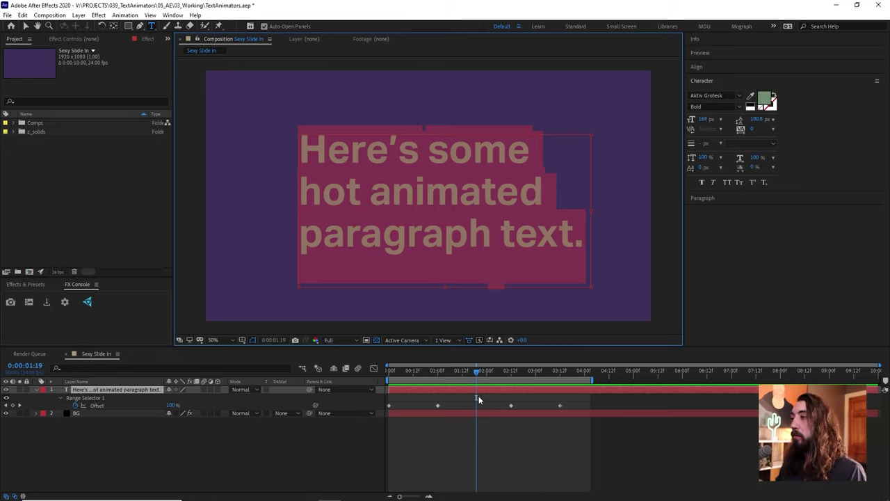
pyautogui.click(479, 395)
pyautogui.moveTo(476, 373); pyautogui.dragTo(467, 396)
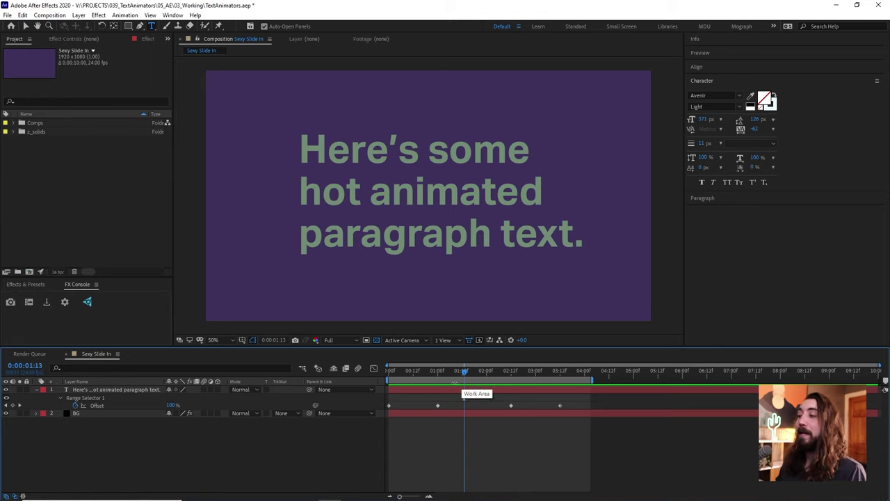
pyautogui.click(453, 388)
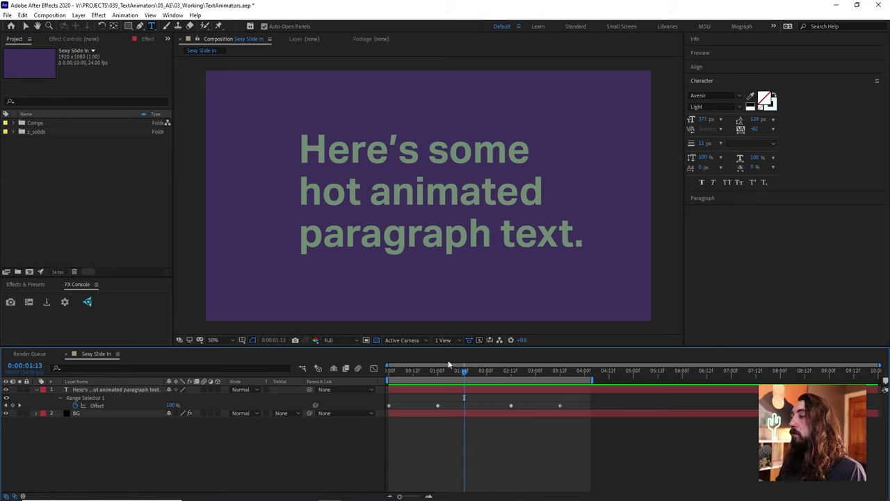
pyautogui.click(427, 388)
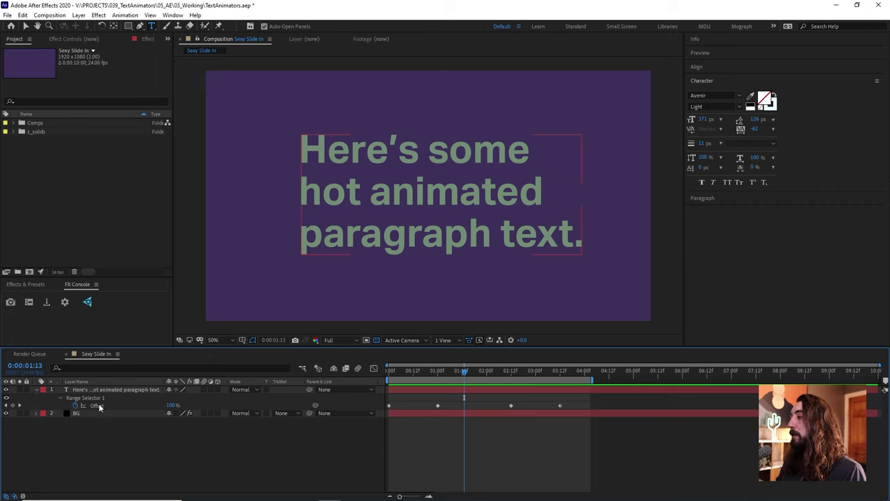
# Step: Copy the entire wording of the existing animated paragraph text layer
pyautogui.click(459, 212)
pyautogui.moveTo(577, 243); pyautogui.dragTo(234, 129)
pyautogui.hotkey('ctrl', 'c')
pyautogui.click(480, 392)
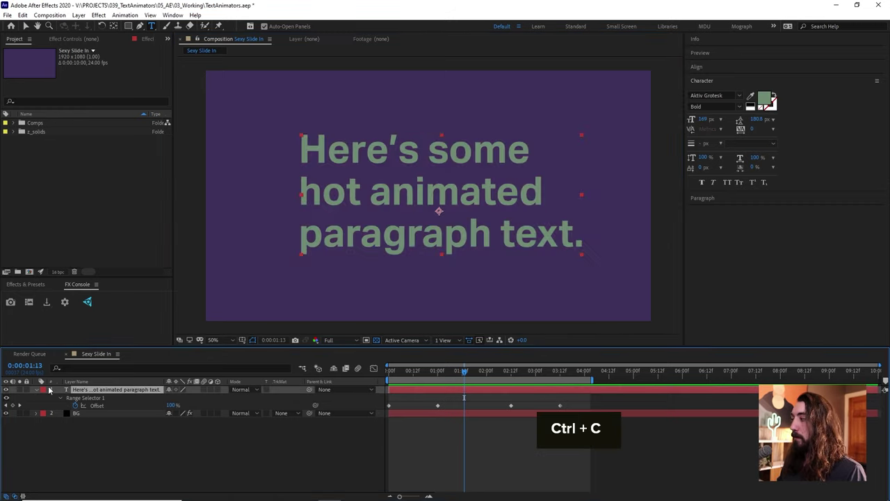
# Step: Hide the original paragraph layer and paste the copied text into a new paragraph text box drawn across the middle of the frame
pyautogui.click(6, 389)
pyautogui.moveTo(292, 112); pyautogui.dragTo(596, 292)
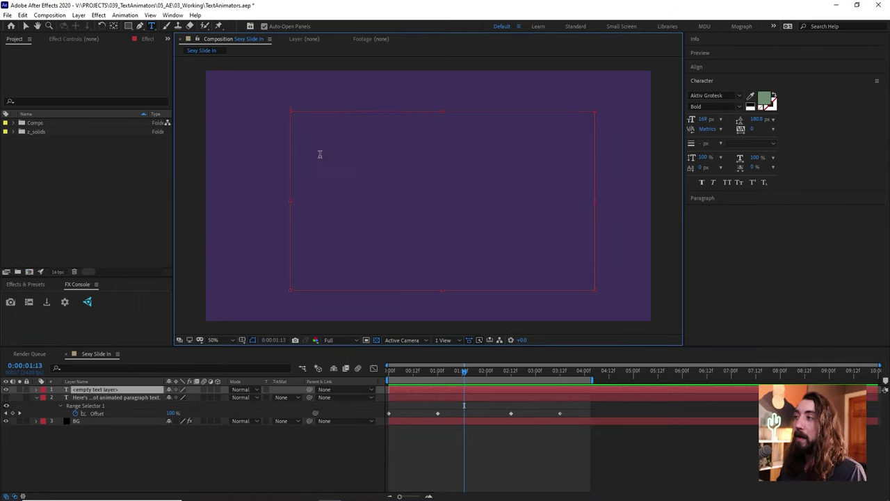
pyautogui.hotkey('ctrl', 'v')
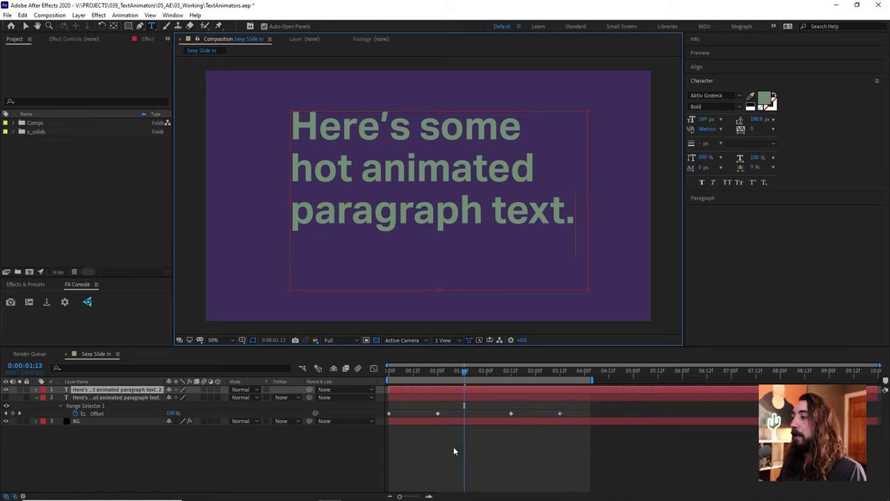
pyautogui.click(454, 452)
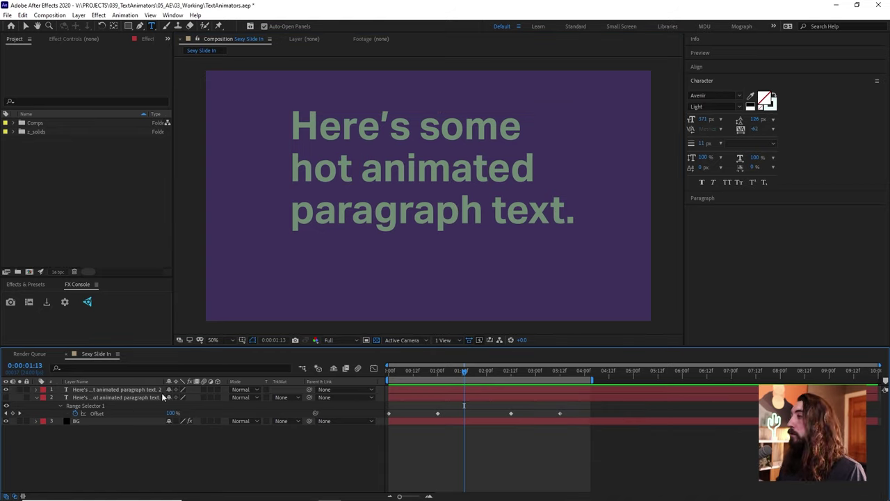
# Step: Add a text animator with Position and Opacity properties to the new paragraph text layer
pyautogui.moveTo(463, 373); pyautogui.dragTo(441, 376)
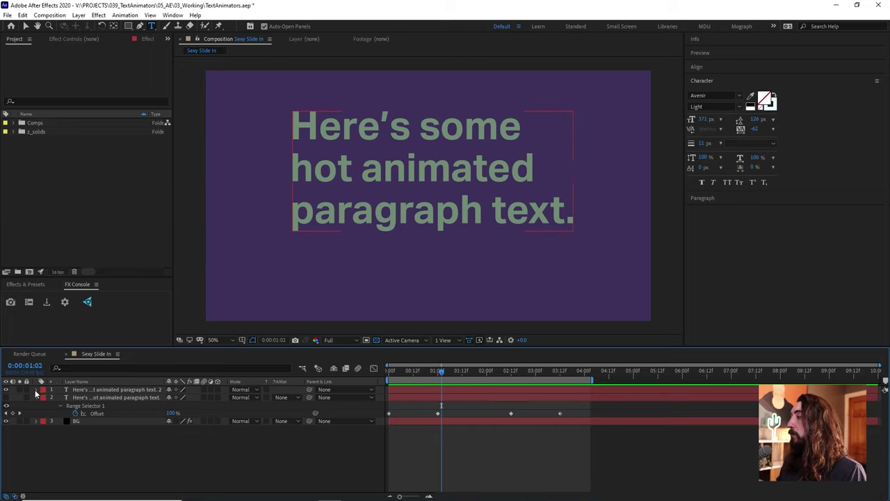
pyautogui.click(36, 390)
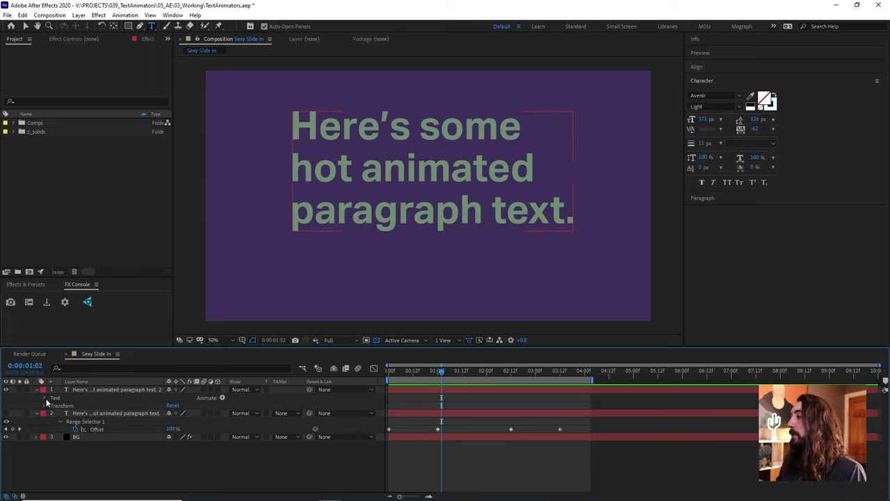
pyautogui.click(46, 399)
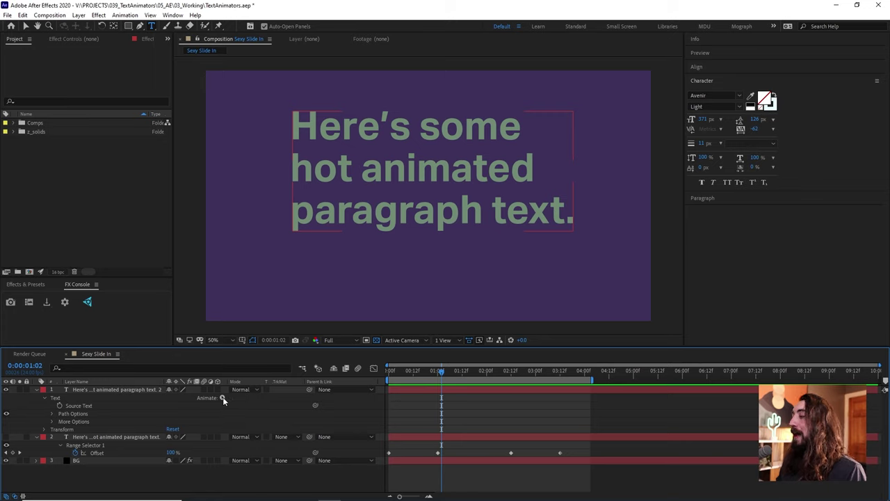
pyautogui.click(222, 397)
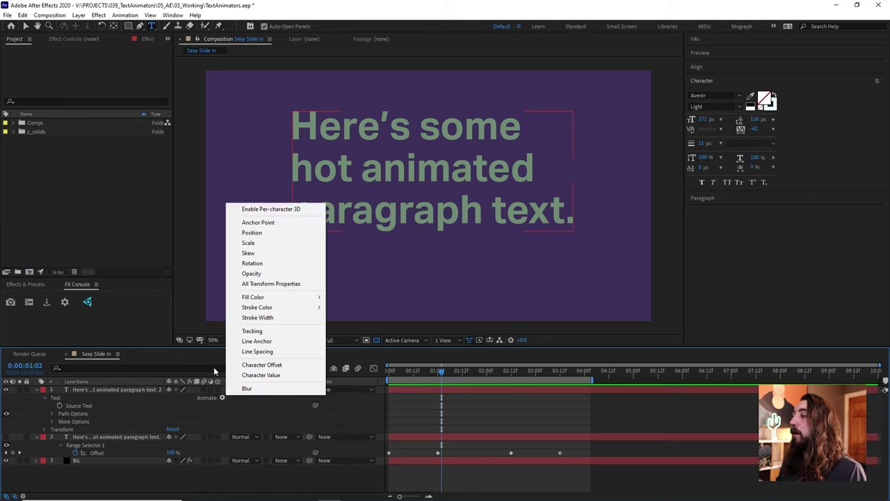
pyautogui.click(277, 235)
pyautogui.click(213, 429)
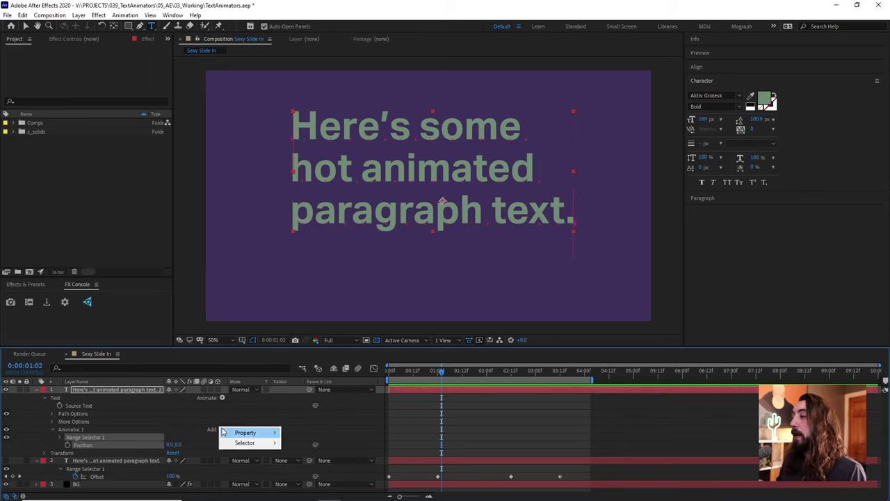
pyautogui.moveTo(236, 434)
pyautogui.click(348, 318)
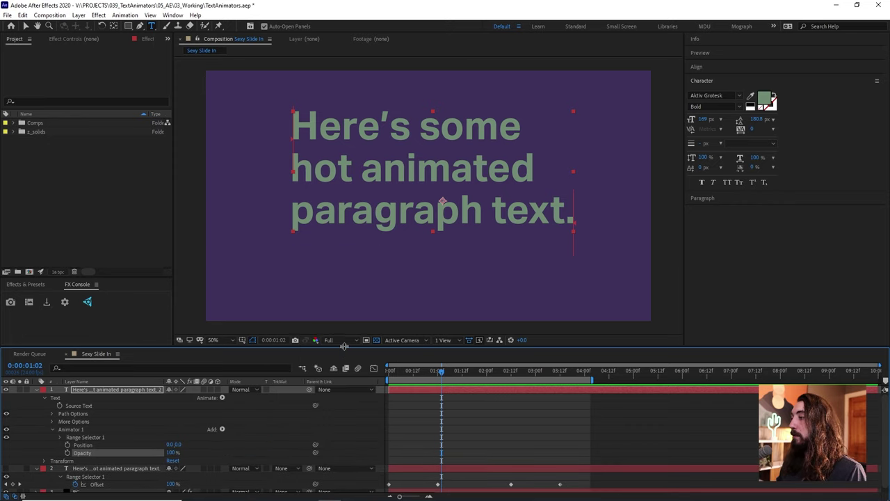
# Step: Rename the new layer's Animator 1 as Position 1
pyautogui.moveTo(345, 346); pyautogui.dragTo(350, 278)
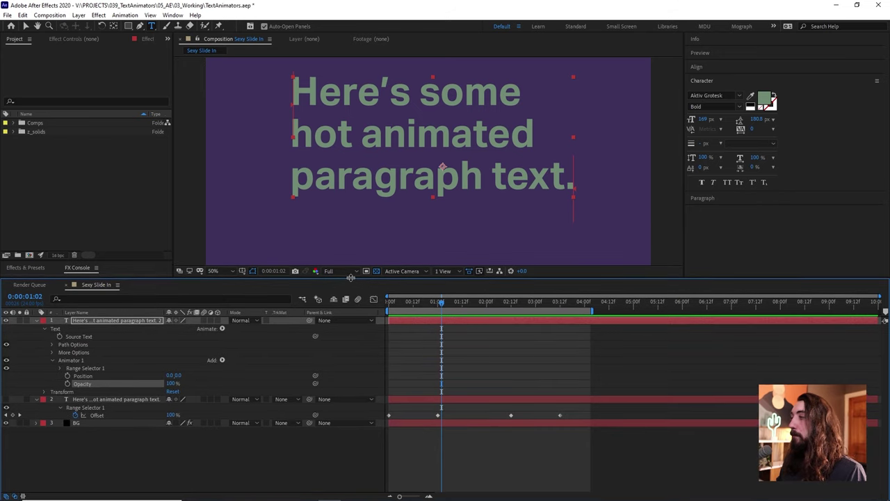
pyautogui.click(443, 334)
pyautogui.press('pagedown')
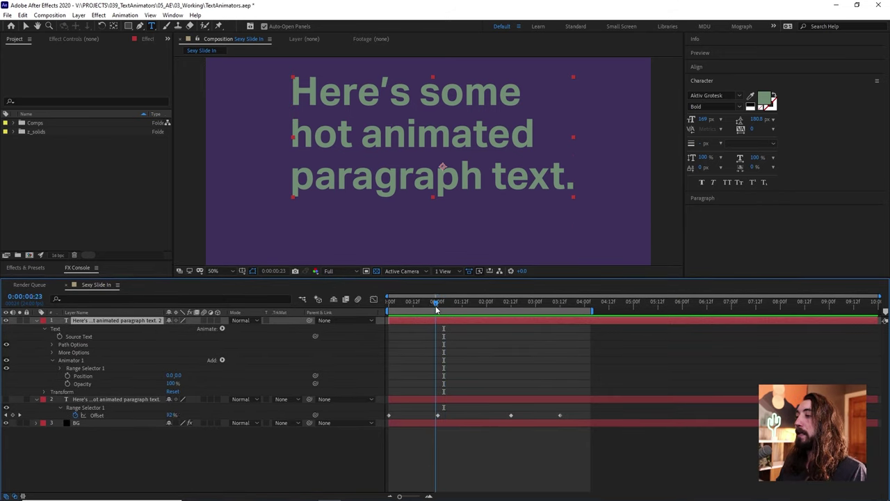
pyautogui.moveTo(441, 310); pyautogui.dragTo(441, 309)
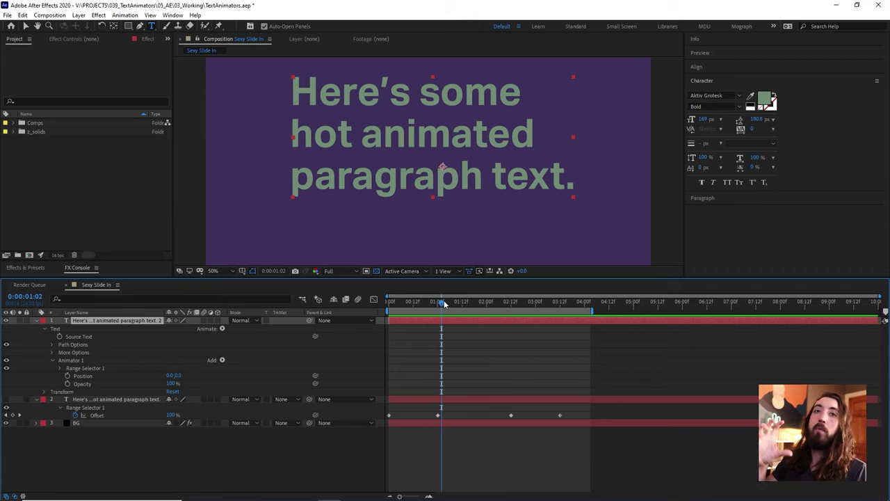
pyautogui.click(75, 364)
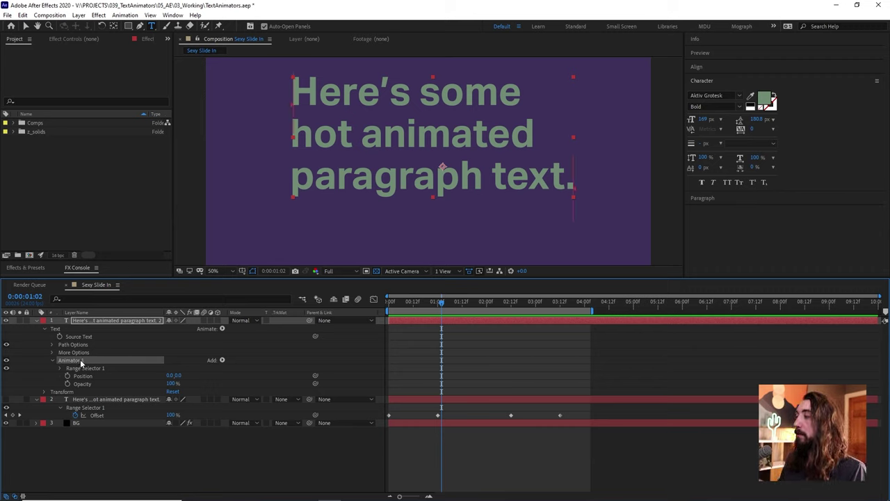
pyautogui.press('Return')
pyautogui.write('Positio')
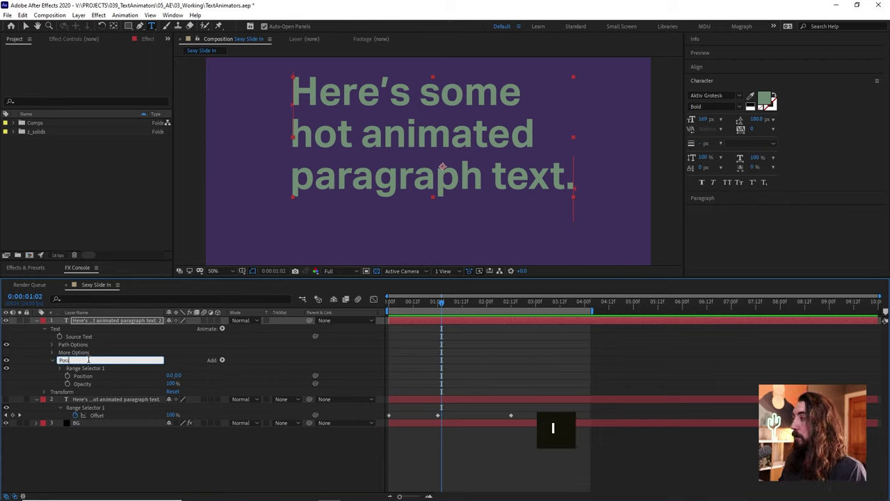
pyautogui.write('n 1')
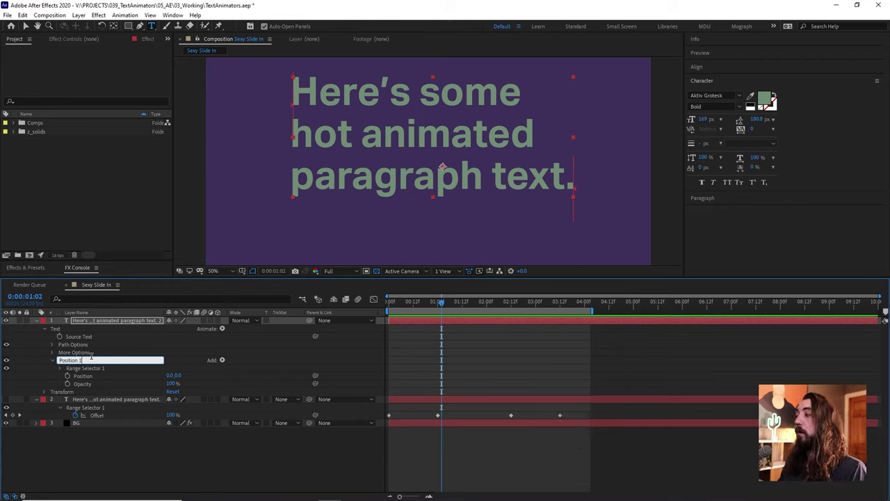
pyautogui.press('Return')
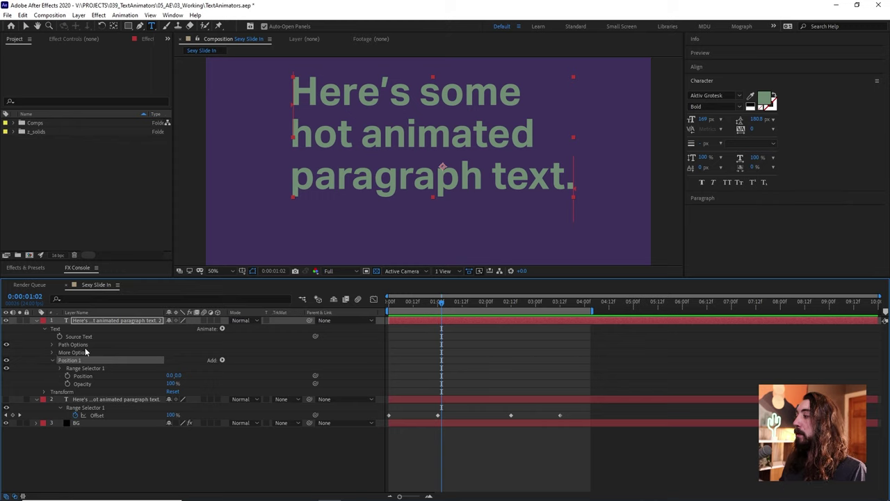
# Step: Duplicate the Position 1 animator and expand the copy's properties
pyautogui.press('ctrl')
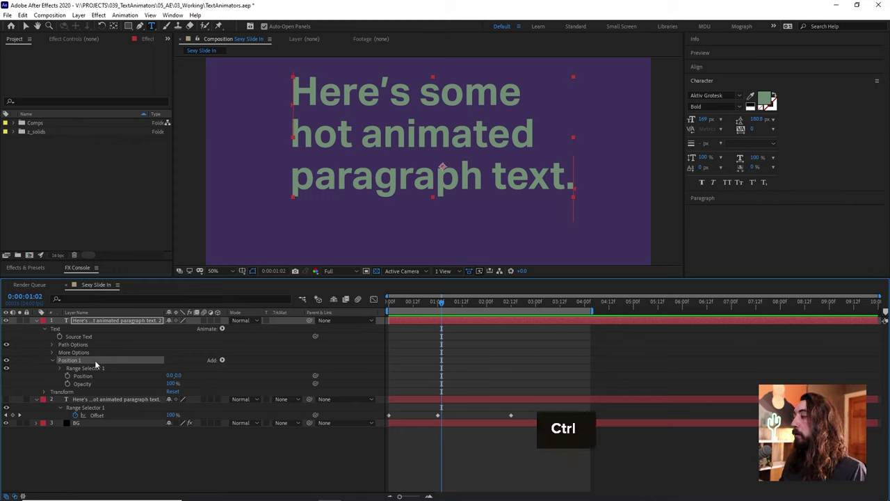
pyautogui.hotkey('ctrl', 'd')
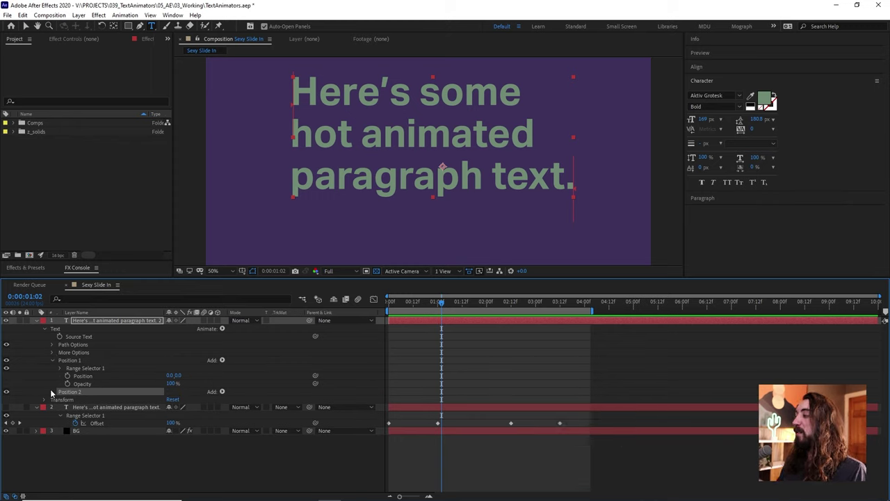
pyautogui.click(53, 392)
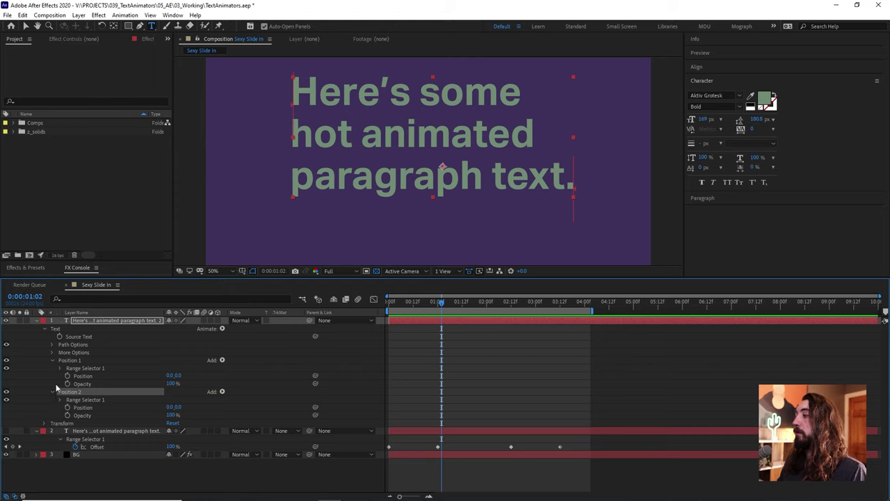
pyautogui.click(89, 408)
pyautogui.click(88, 414)
pyautogui.click(89, 408)
pyautogui.click(89, 414)
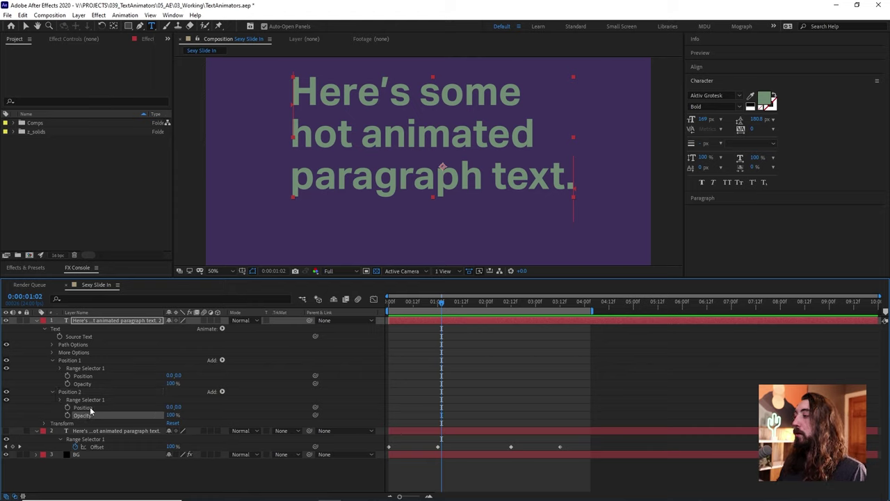
pyautogui.click(90, 407)
pyautogui.click(90, 415)
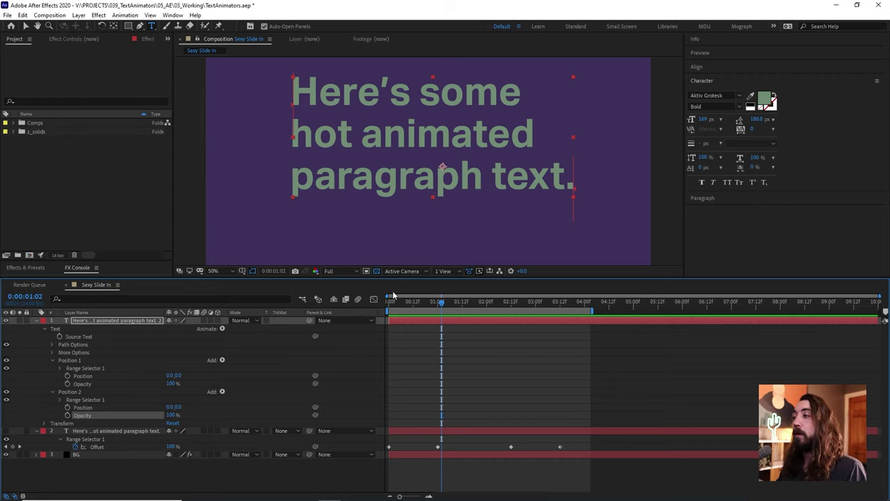
# Step: Set the Position 1 animator's vertical Position to 35 and its Opacity to 0%
pyautogui.moveTo(414, 277); pyautogui.dragTo(417, 284)
pyautogui.click(423, 308)
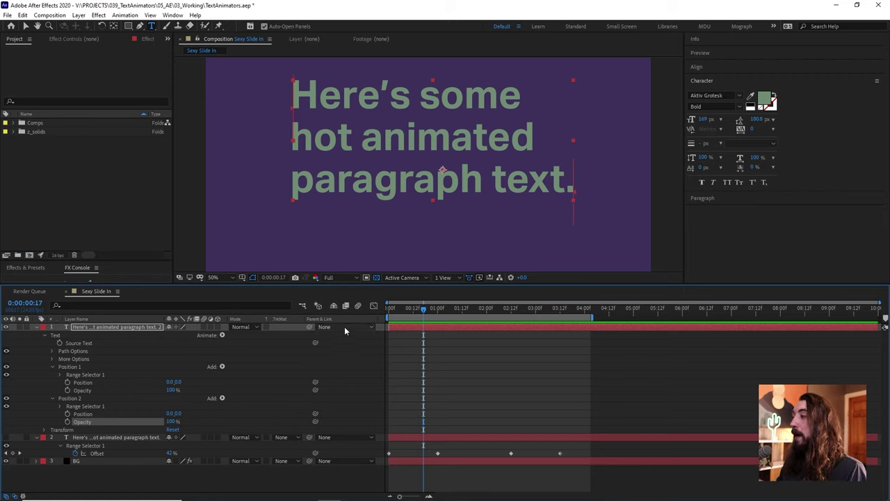
pyautogui.click(81, 367)
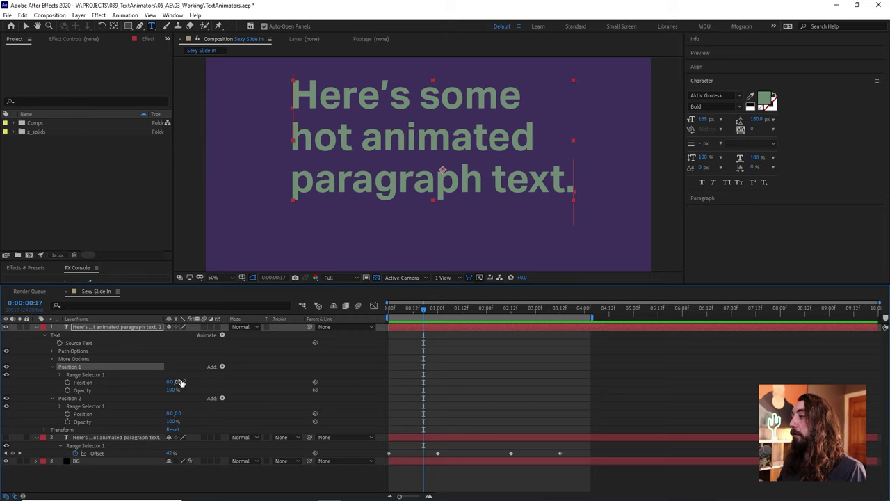
pyautogui.moveTo(177, 382); pyautogui.dragTo(196, 382)
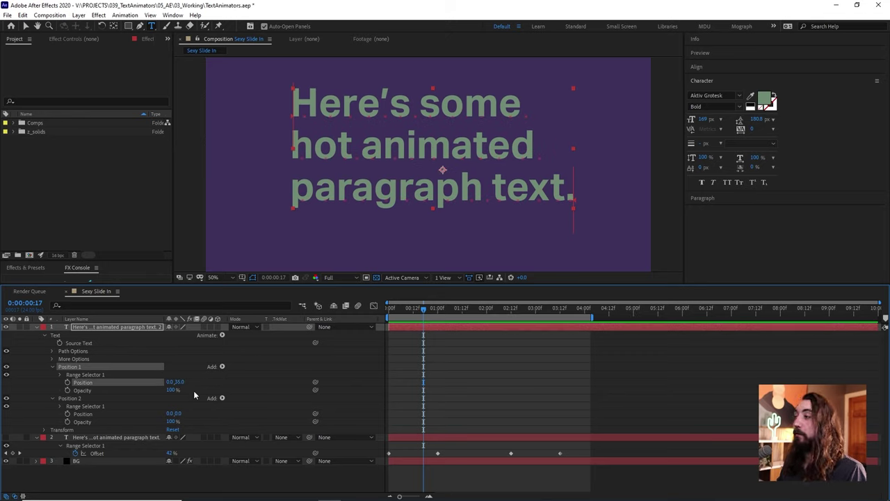
pyautogui.moveTo(172, 391); pyautogui.dragTo(96, 388)
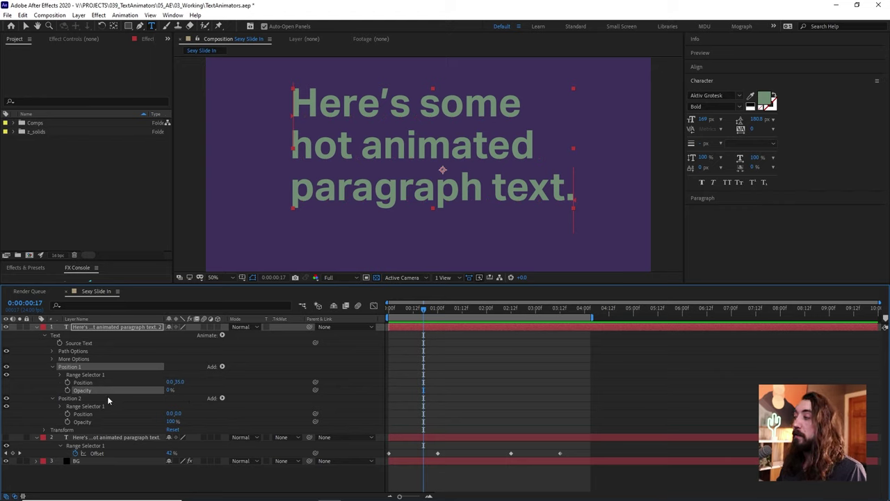
pyautogui.click(105, 382)
pyautogui.click(99, 390)
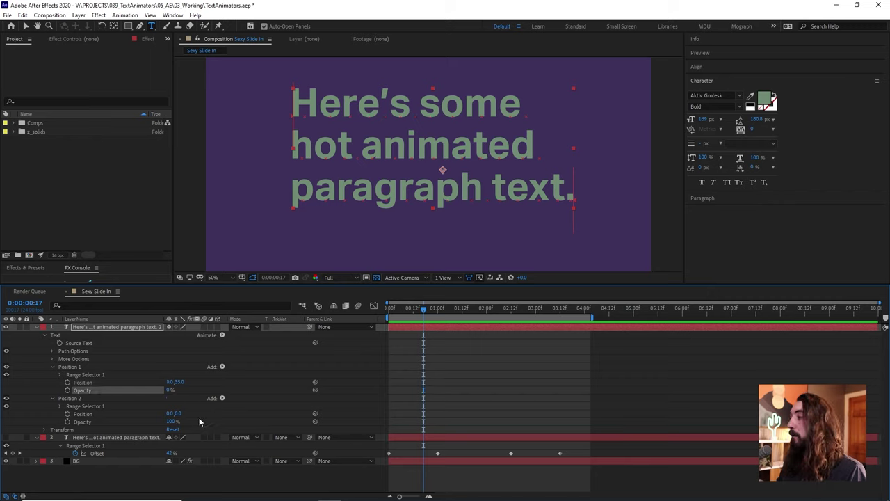
# Step: Set the Position 2 animator's vertical Position to -35
pyautogui.click(85, 415)
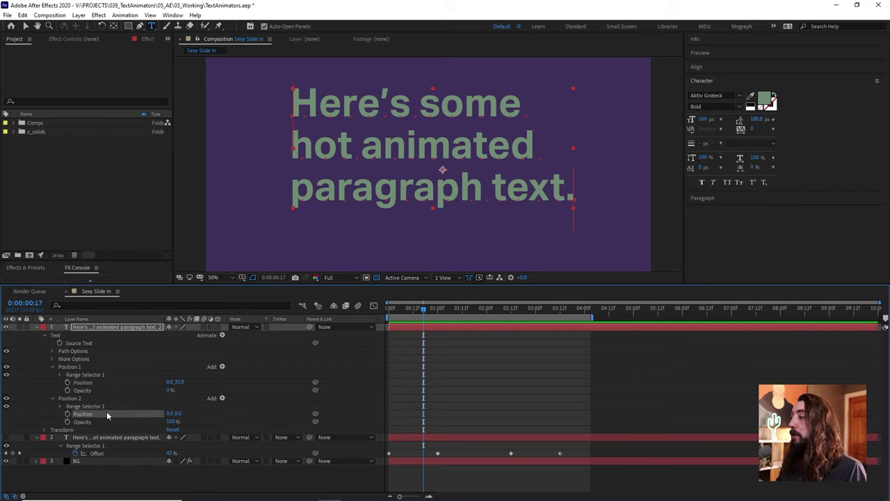
pyautogui.click(179, 414)
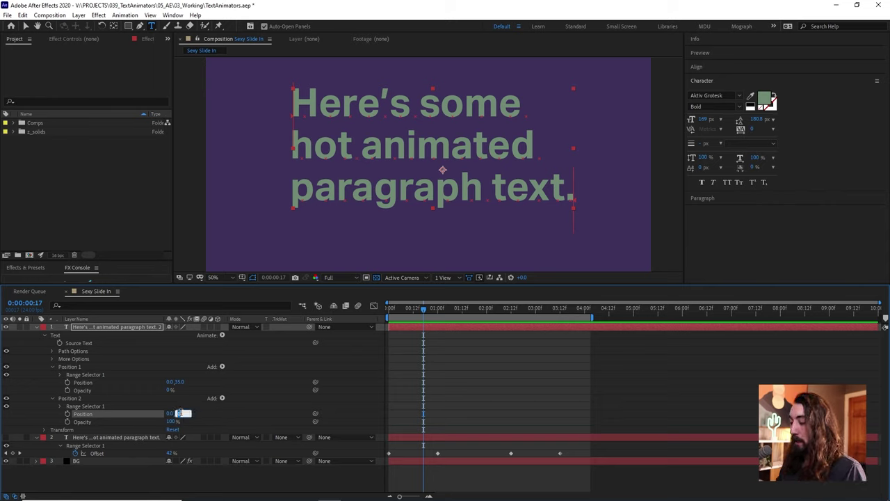
pyautogui.write('-35')
pyautogui.press('Return')
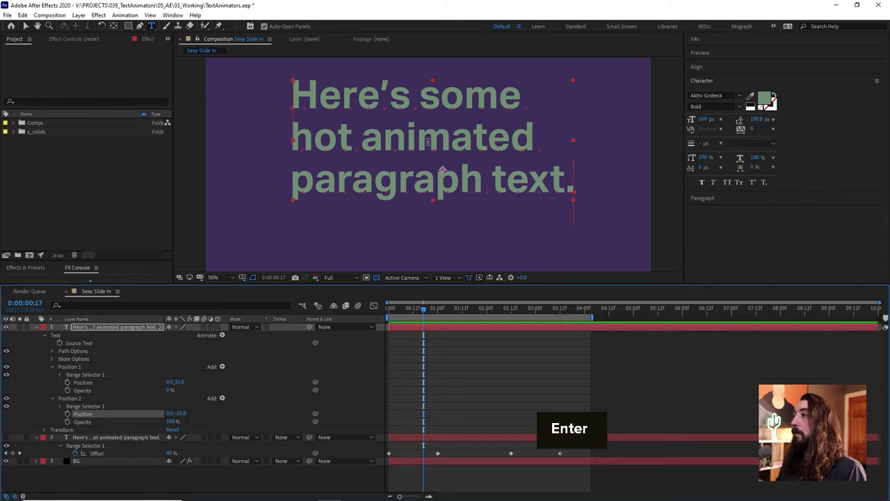
pyautogui.moveTo(416, 311); pyautogui.dragTo(409, 311)
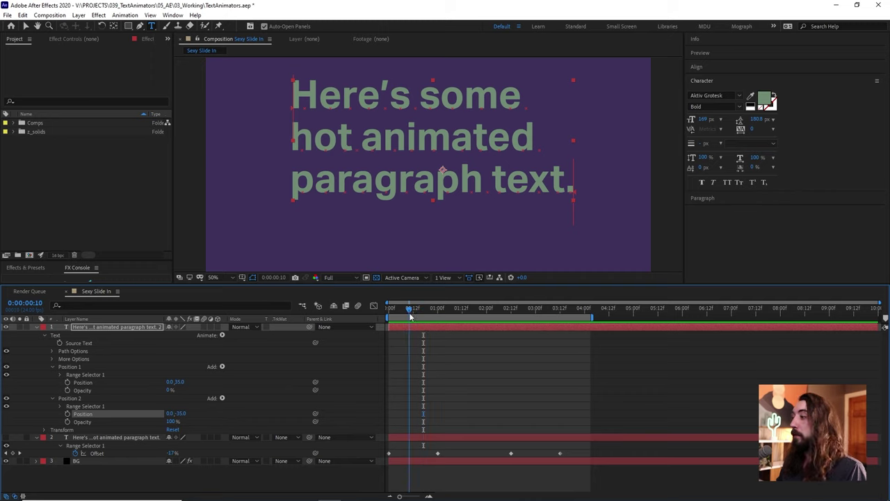
pyautogui.click(127, 422)
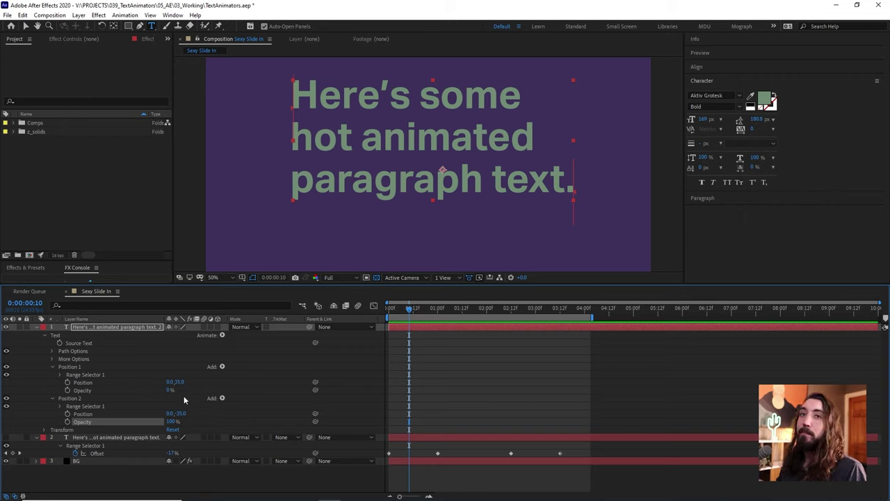
pyautogui.click(89, 391)
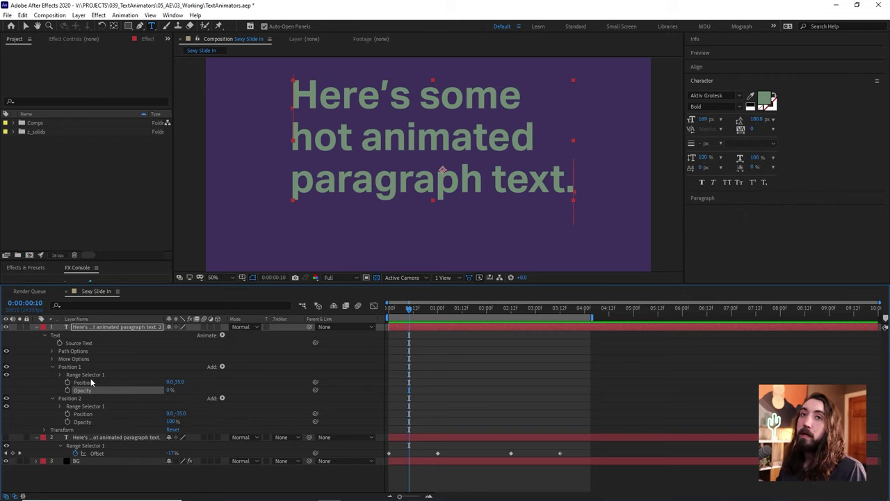
# Step: Expand the Position 2 animator's Range Selector 1 and keyframe its Offset at -100% on the first frame
pyautogui.moveTo(407, 313); pyautogui.dragTo(405, 309)
pyautogui.click(74, 400)
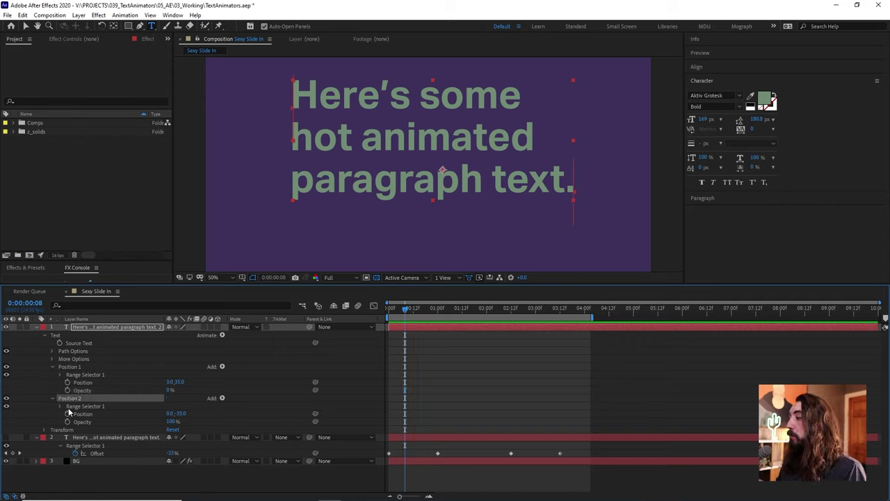
pyautogui.click(60, 406)
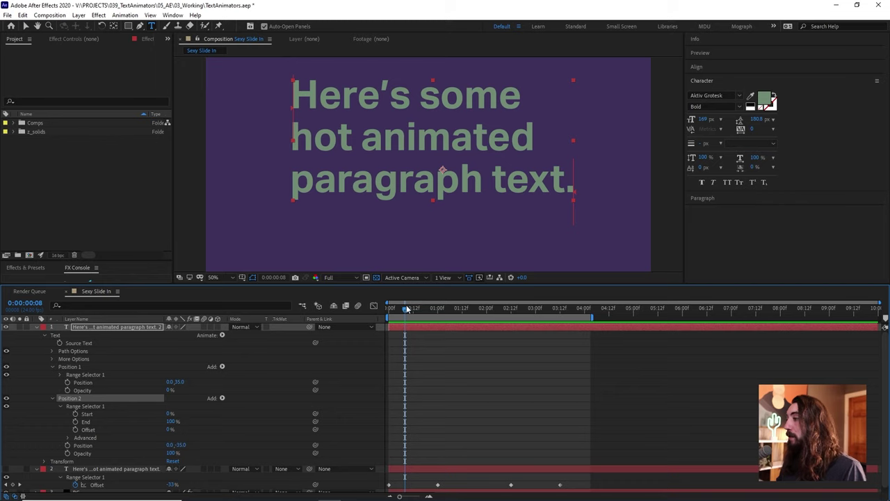
pyautogui.moveTo(406, 308); pyautogui.dragTo(386, 316)
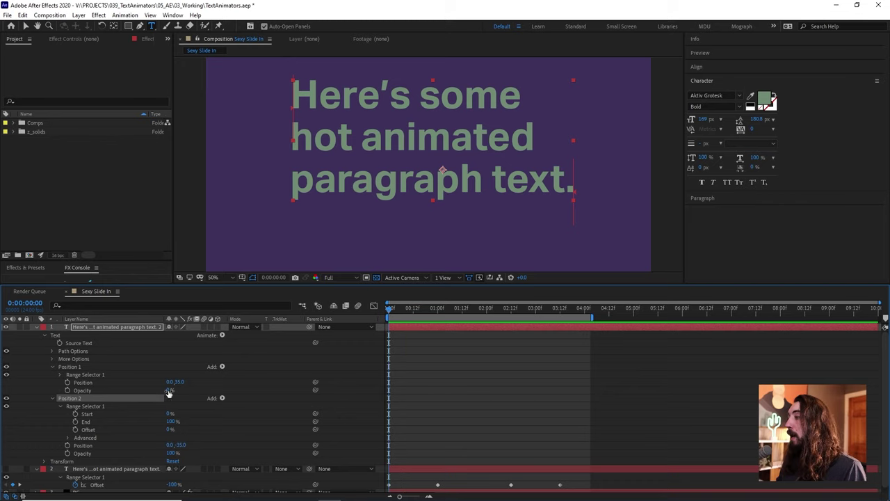
pyautogui.click(75, 429)
pyautogui.hotkey('ctrl', 'z')
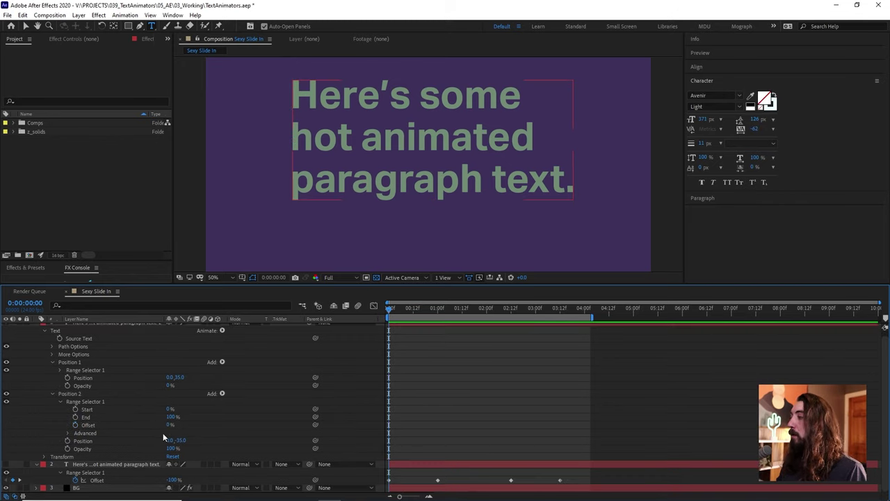
pyautogui.click(153, 422)
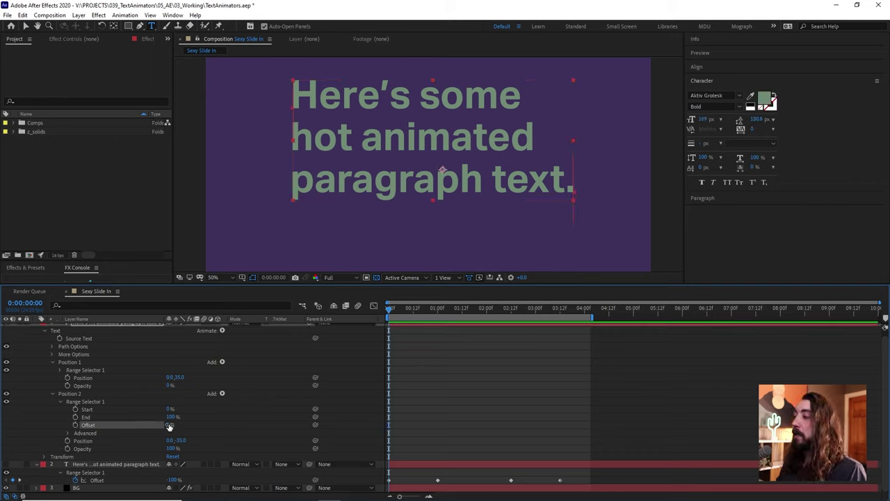
pyautogui.moveTo(167, 424); pyautogui.dragTo(123, 433)
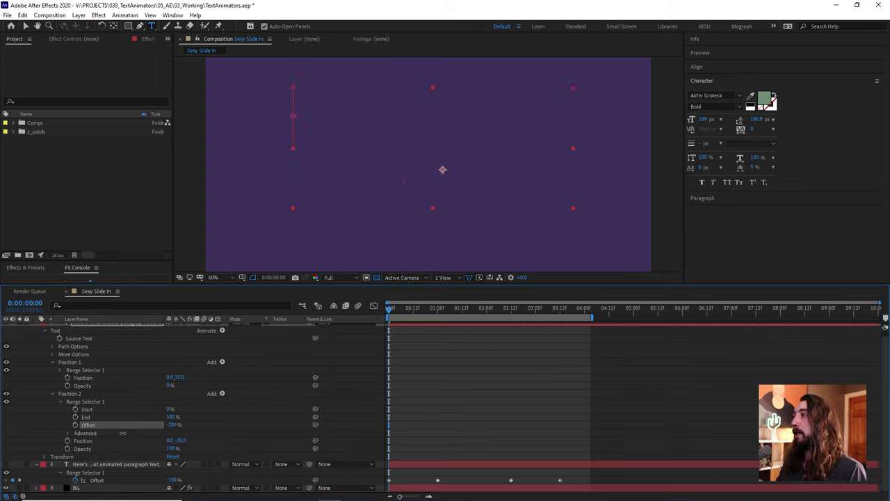
pyautogui.click(75, 425)
# Step: Keyframe the Position 2 range selector's Offset at 0% at 0:00:01:00 and preview the text animation
pyautogui.click(437, 310)
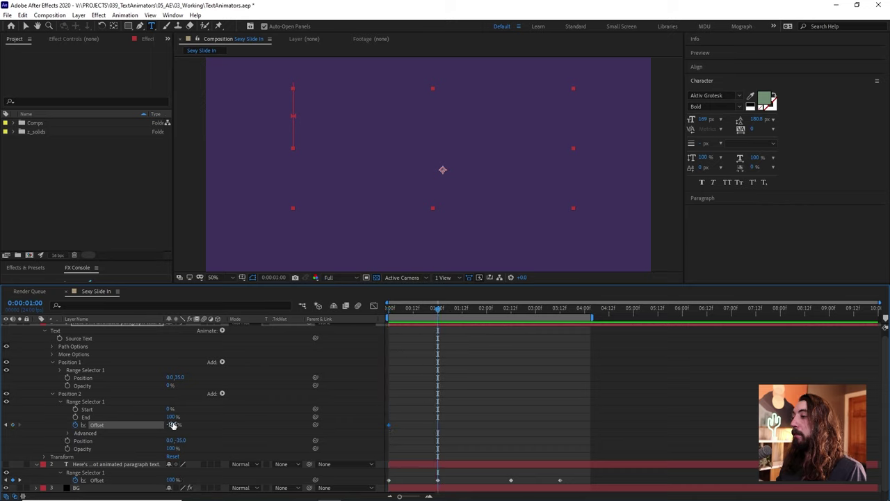
pyautogui.moveTo(172, 426); pyautogui.dragTo(229, 434)
pyautogui.click(491, 393)
pyautogui.moveTo(438, 308); pyautogui.dragTo(322, 314)
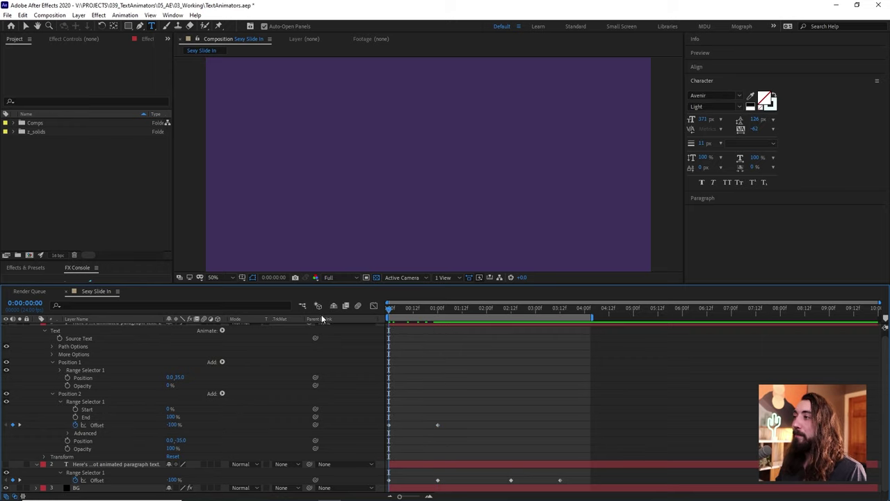
pyautogui.press('space')
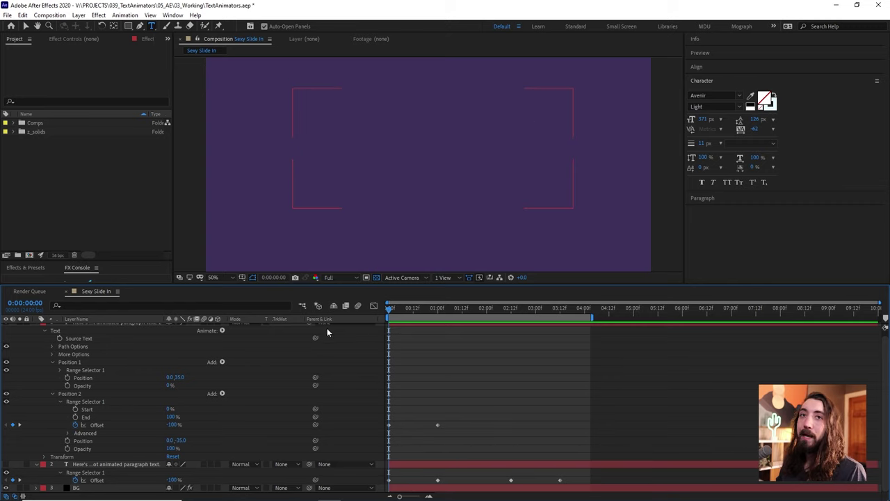
pyautogui.press('space')
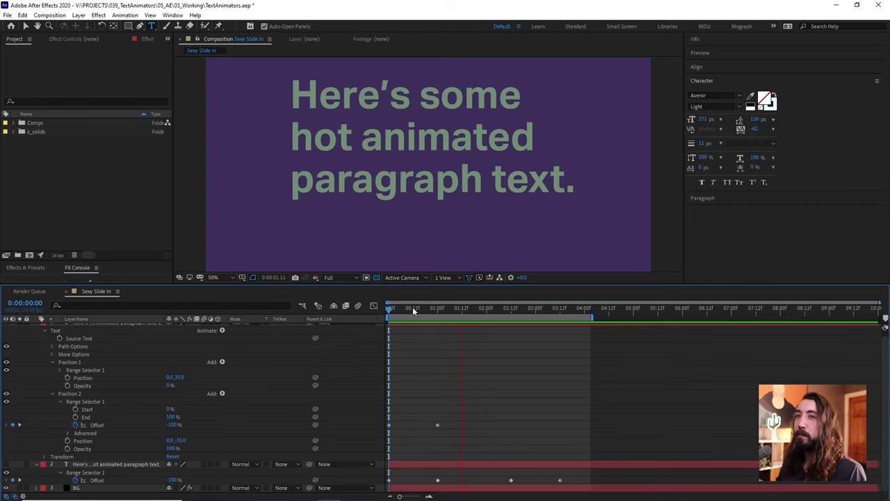
pyautogui.moveTo(403, 310); pyautogui.dragTo(436, 313)
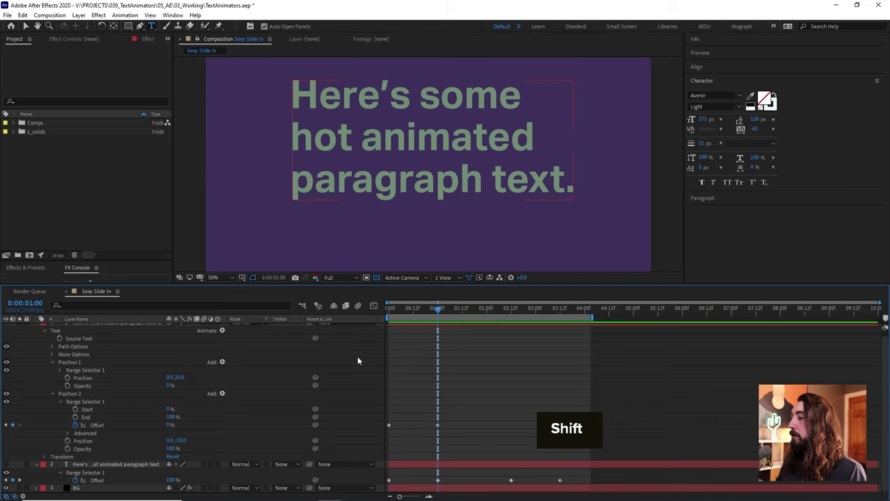
# Step: Expand the Position 2 range selector's Advanced settings and base the selection on Lines
pyautogui.click(67, 433)
pyautogui.scroll(-1, 128, 387)
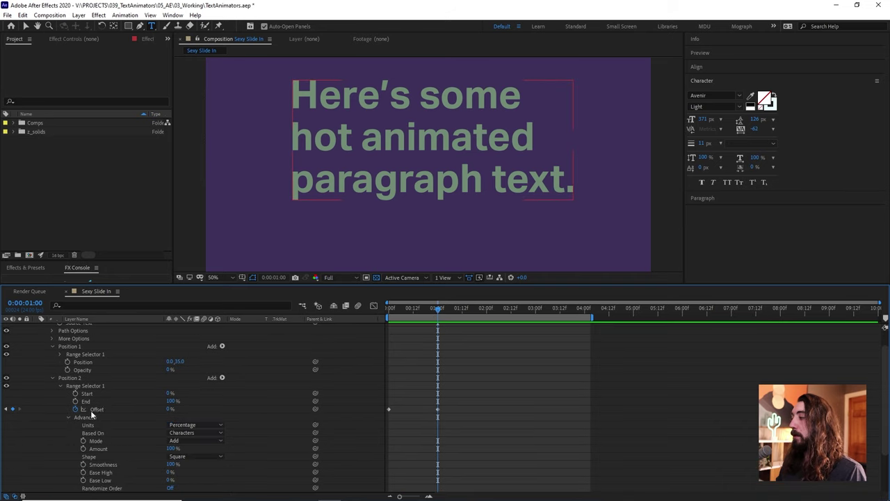
pyautogui.scroll(-1, 90, 410)
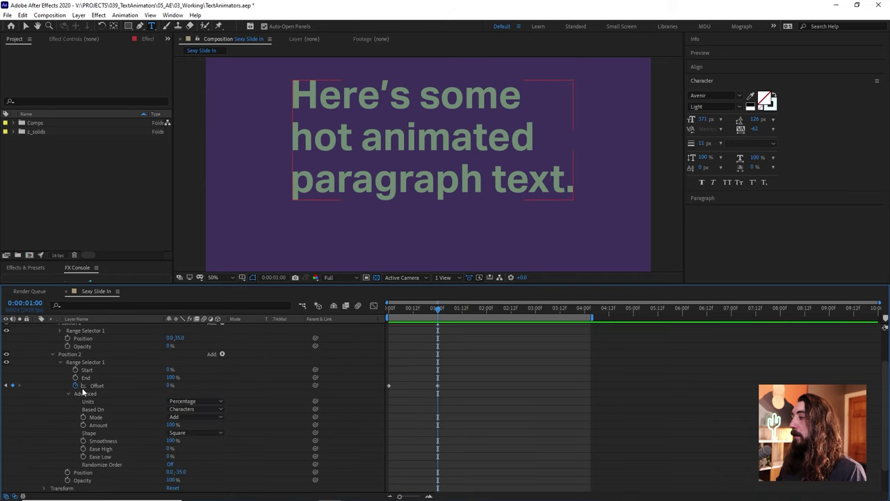
pyautogui.scroll(-1, 125, 372)
pyautogui.click(119, 385)
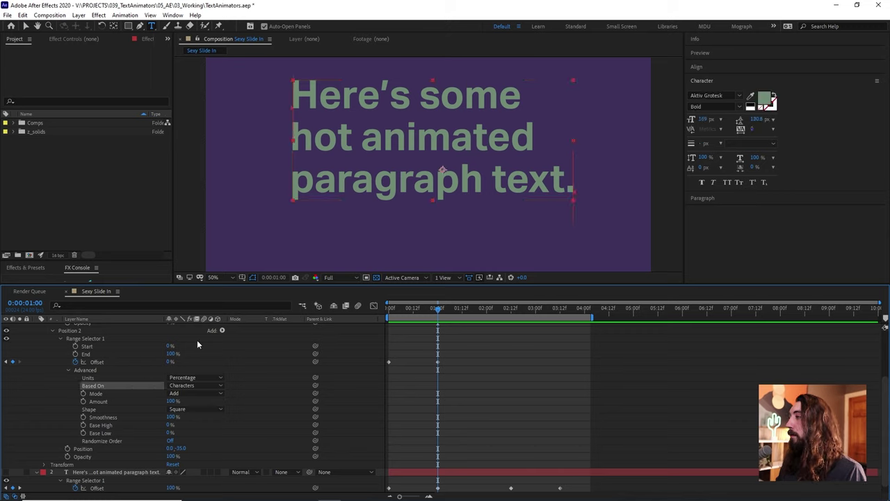
pyautogui.moveTo(400, 308); pyautogui.dragTo(434, 319)
pyautogui.click(201, 386)
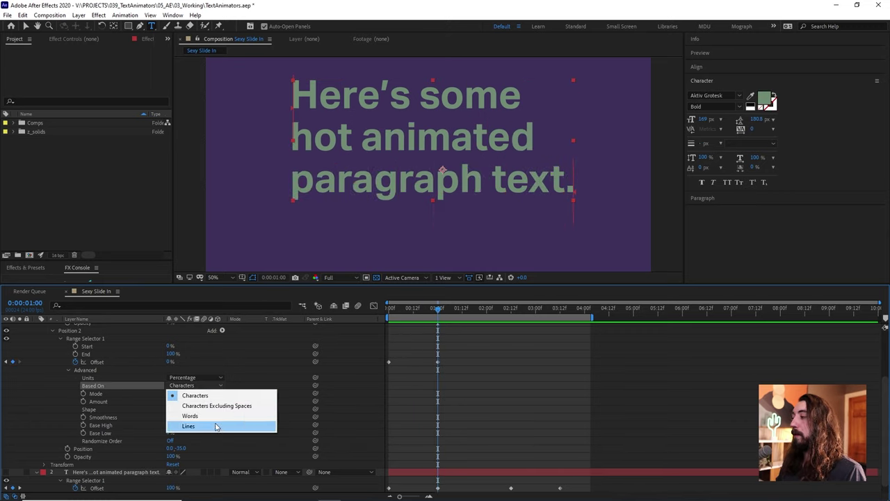
pyautogui.click(215, 425)
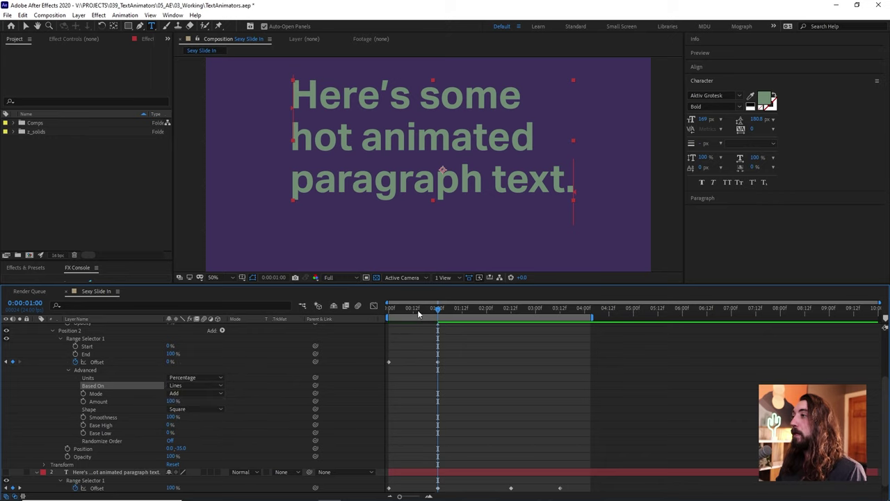
# Step: Play and scrub through the first second to examine how each line of the paragraph animates in
pyautogui.moveTo(418, 313); pyautogui.dragTo(383, 316)
pyautogui.press('space')
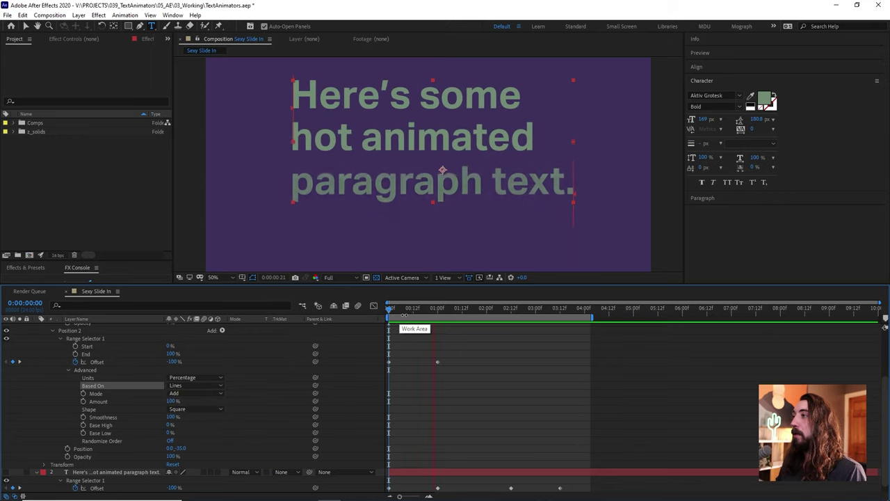
pyautogui.moveTo(416, 314); pyautogui.dragTo(437, 314)
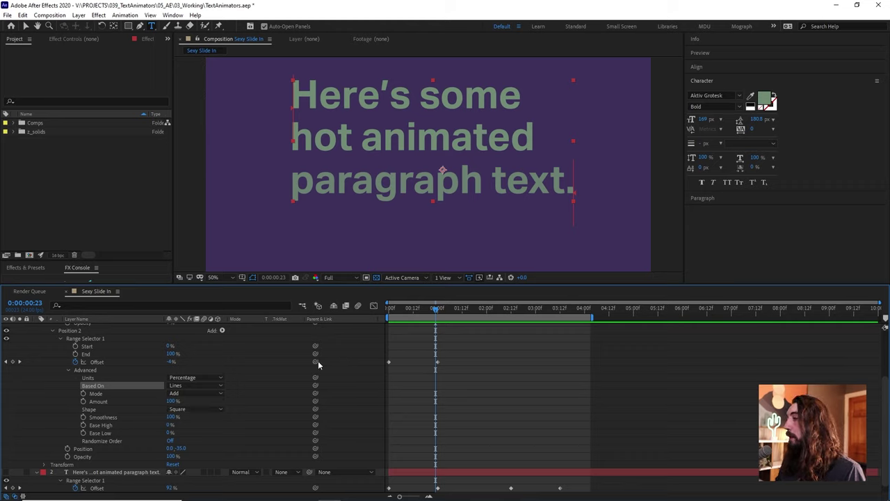
pyautogui.click(413, 310)
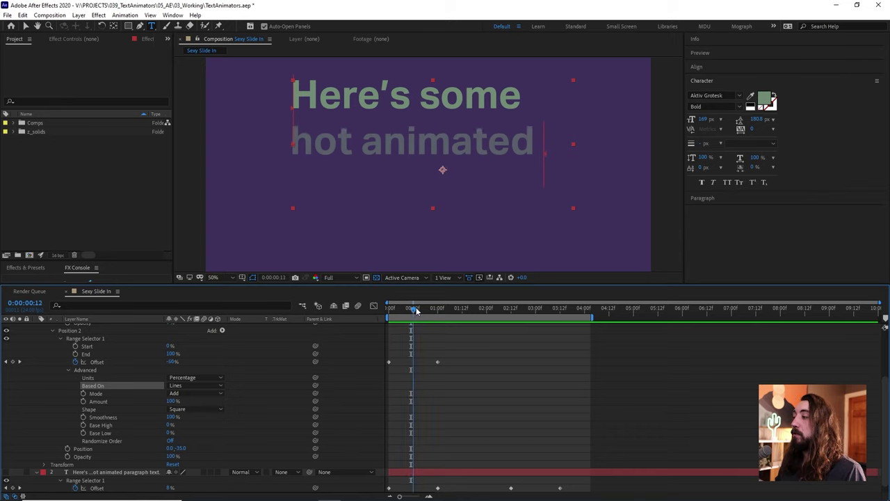
pyautogui.press('pagedown')
pyautogui.press('pagedown')
# Step: Set the Position 2 range selector's Shape to Ramp Down and play the animation from the start
pyautogui.click(195, 409)
pyautogui.click(215, 440)
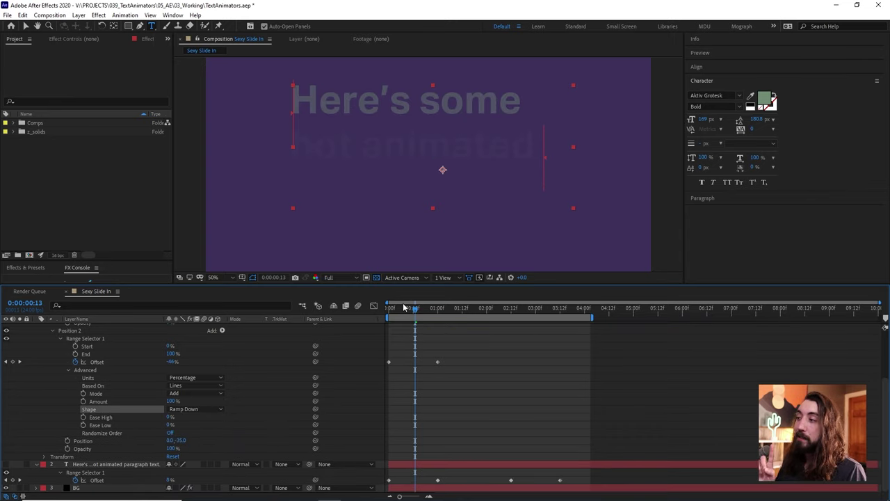
pyautogui.moveTo(413, 309); pyautogui.dragTo(388, 310)
pyautogui.press('space')
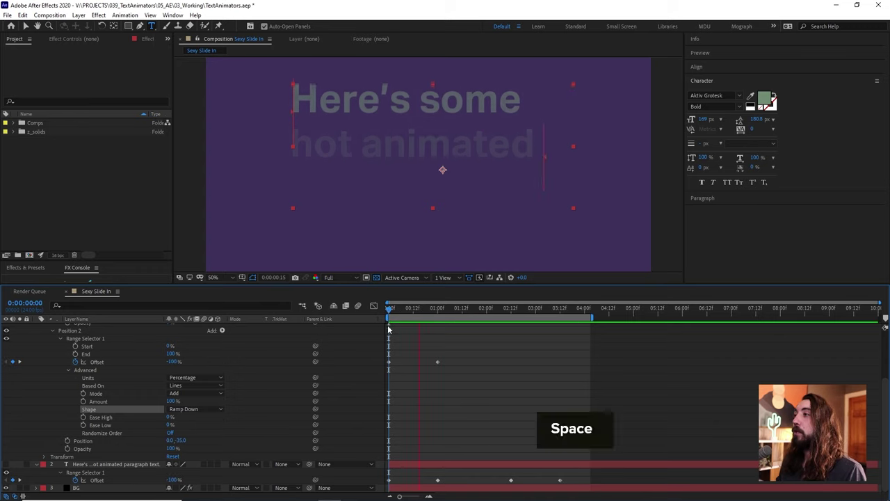
# Step: Set the Offset keyframe at 0:00:01:00 to 100% and preview the animation from the start
pyautogui.moveTo(405, 311); pyautogui.dragTo(438, 310)
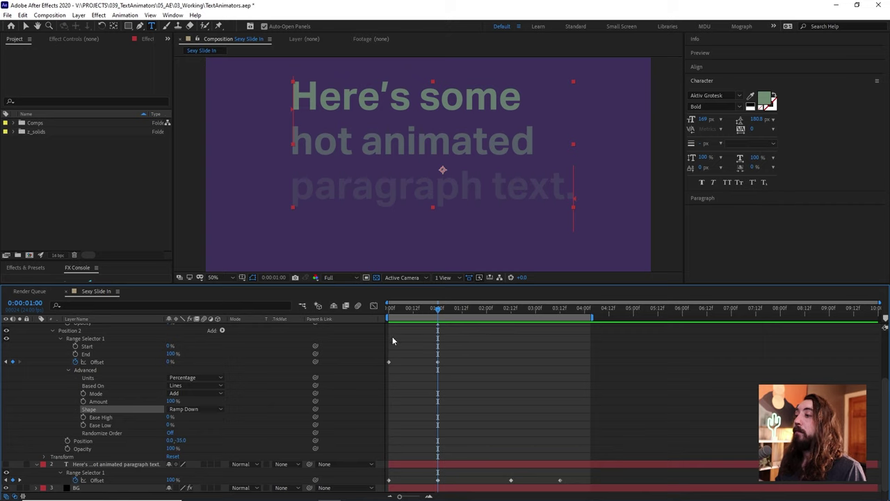
pyautogui.moveTo(171, 362); pyautogui.dragTo(222, 366)
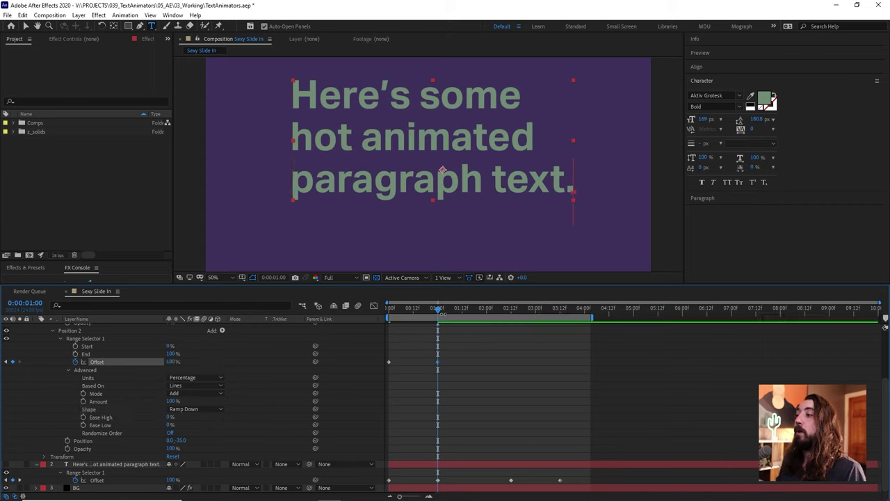
pyautogui.moveTo(431, 313); pyautogui.dragTo(342, 323)
pyautogui.press('space')
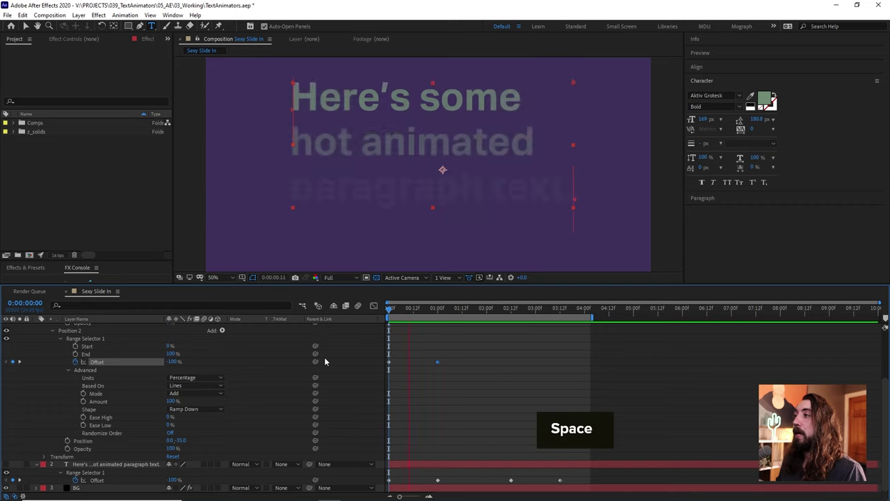
# Step: Try Ease High at 87% on the Position 2 range selector, preview the animation, and undo the change
pyautogui.moveTo(416, 311); pyautogui.dragTo(438, 314)
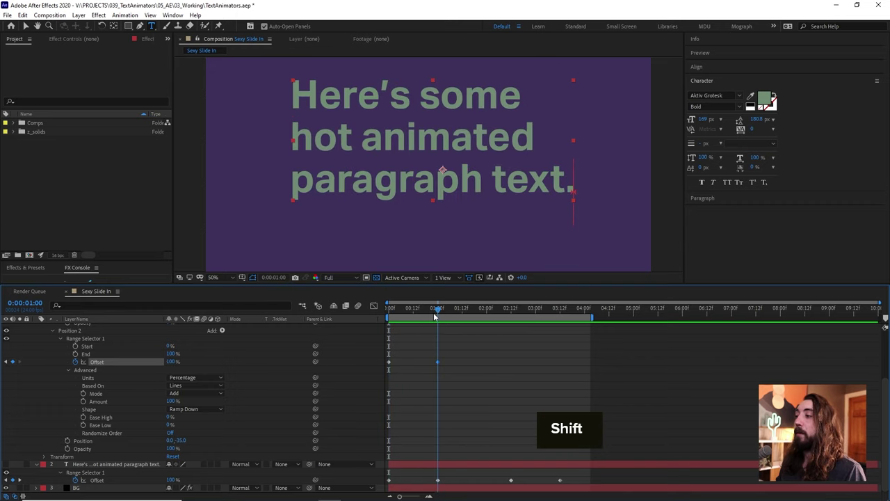
pyautogui.click(110, 417)
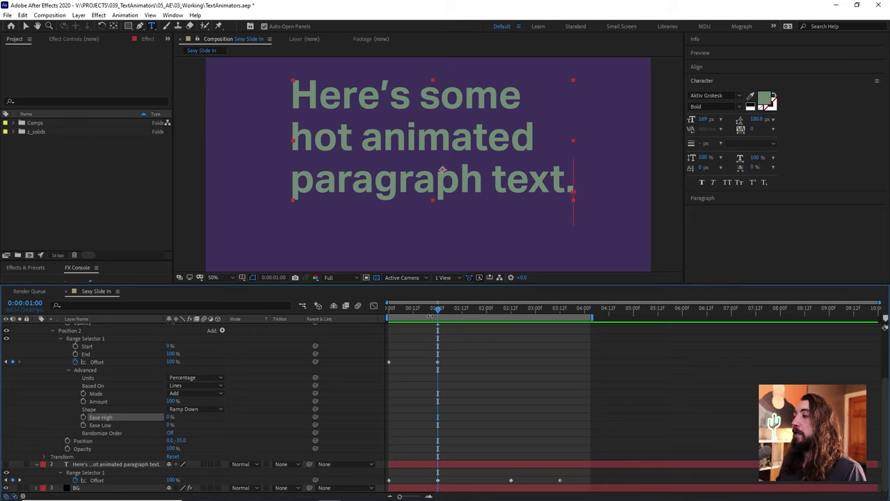
pyautogui.click(420, 310)
pyautogui.moveTo(169, 417); pyautogui.dragTo(209, 418)
pyautogui.click(389, 310)
pyautogui.press('space')
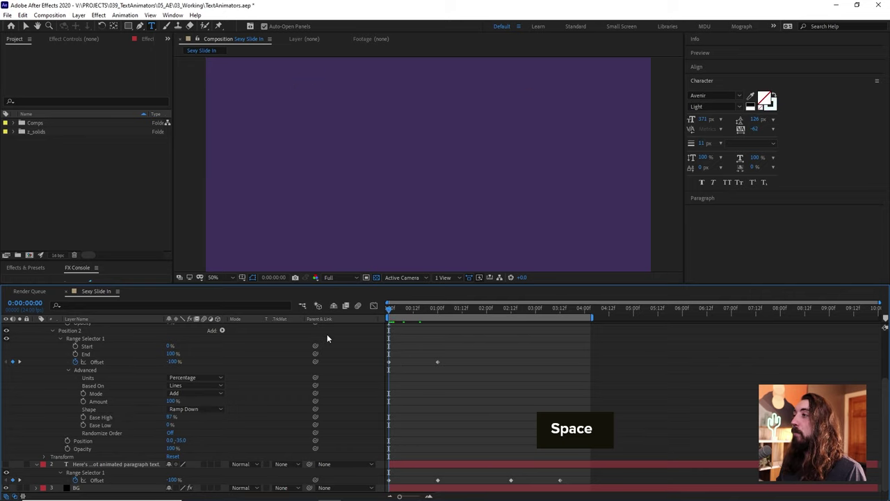
pyautogui.click(400, 310)
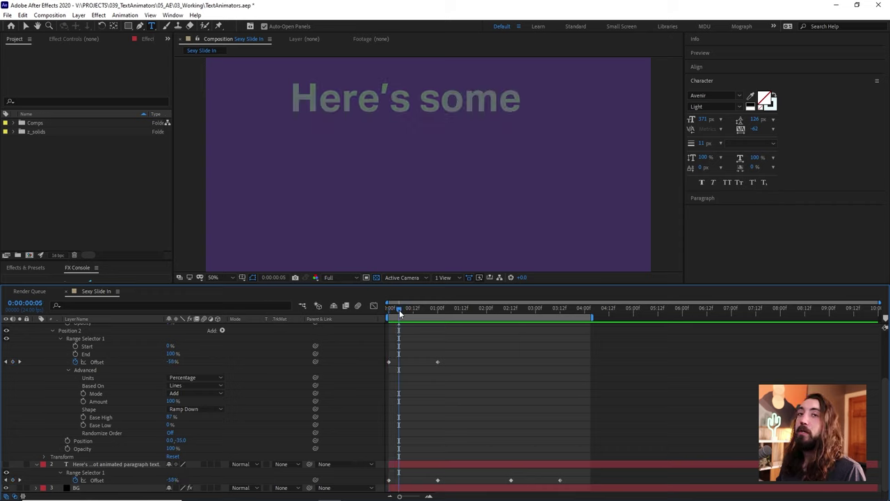
pyautogui.click(419, 310)
pyautogui.hotkey('ctrl', 'z')
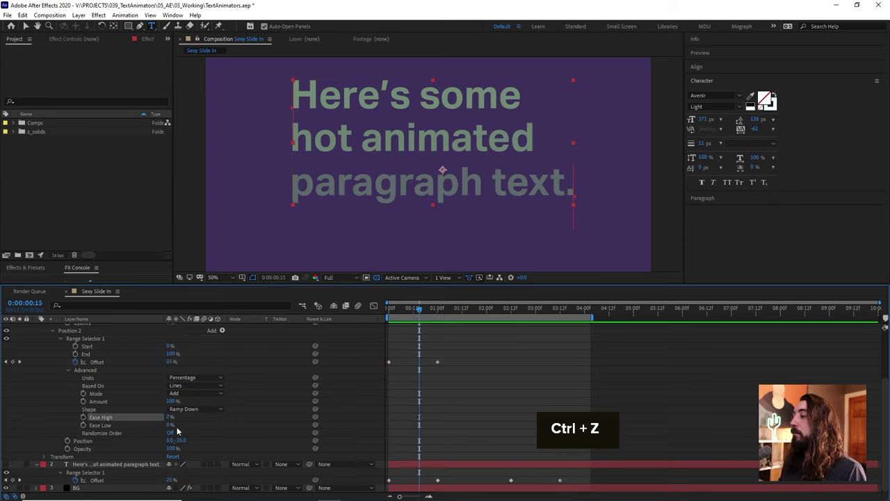
# Step: Try Ease Low at 74% on the Position 2 range selector, preview the animation, and undo the change
pyautogui.moveTo(168, 426); pyautogui.dragTo(208, 433)
pyautogui.click(354, 423)
pyautogui.press('space')
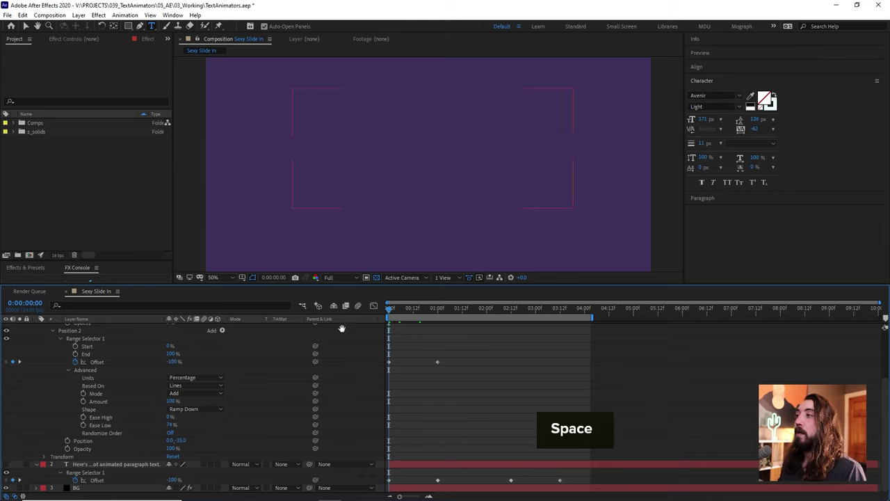
pyautogui.click(401, 309)
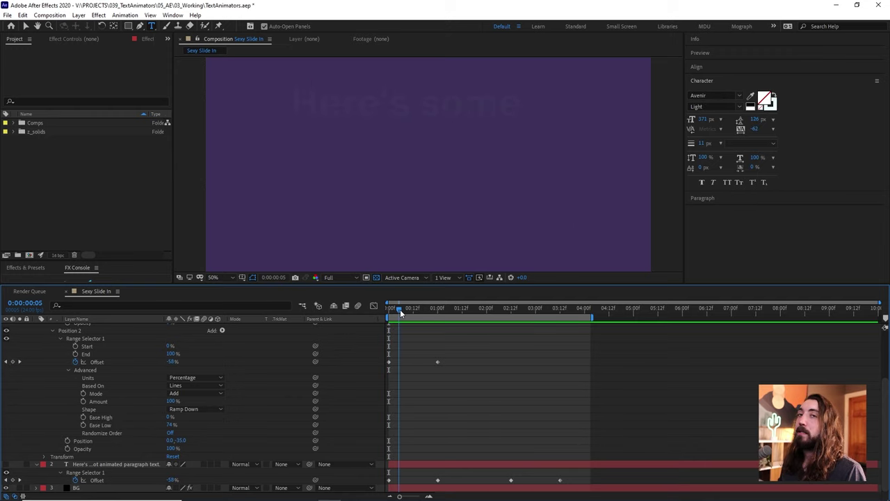
pyautogui.moveTo(404, 313); pyautogui.dragTo(415, 313)
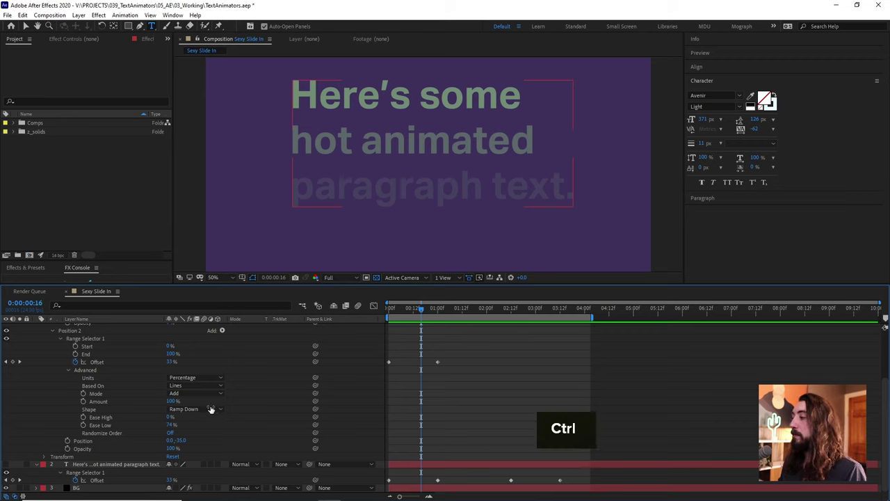
pyautogui.hotkey('ctrl', 'z')
# Step: Set the Position 2 range selector's Ease High to 83% and preview the animation from the start
pyautogui.moveTo(167, 417); pyautogui.dragTo(201, 420)
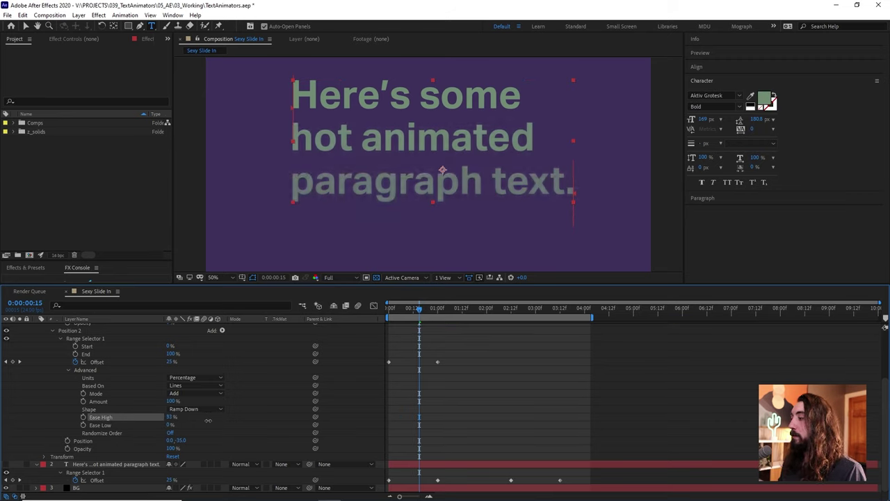
pyautogui.click(254, 421)
pyautogui.press('space')
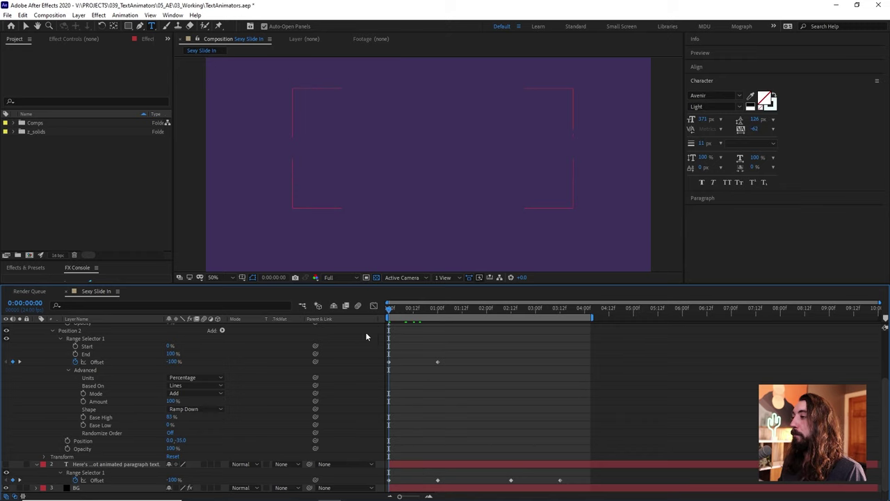
pyautogui.click(407, 311)
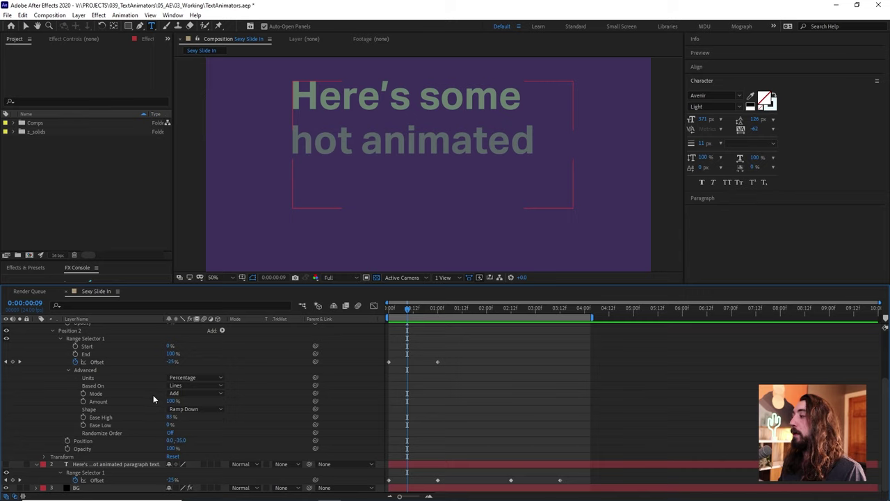
# Step: Try basing the Position 2 range selector on Characters and preview the animation
pyautogui.scroll(2, 125, 396)
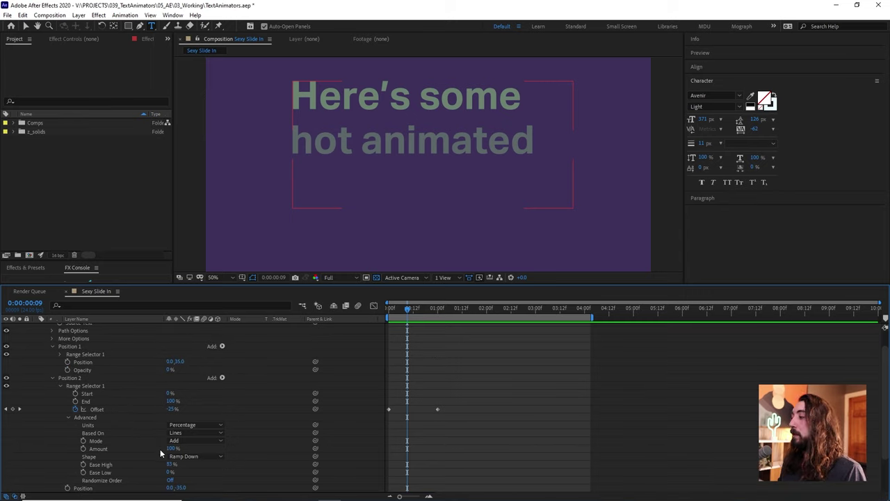
pyautogui.click(206, 436)
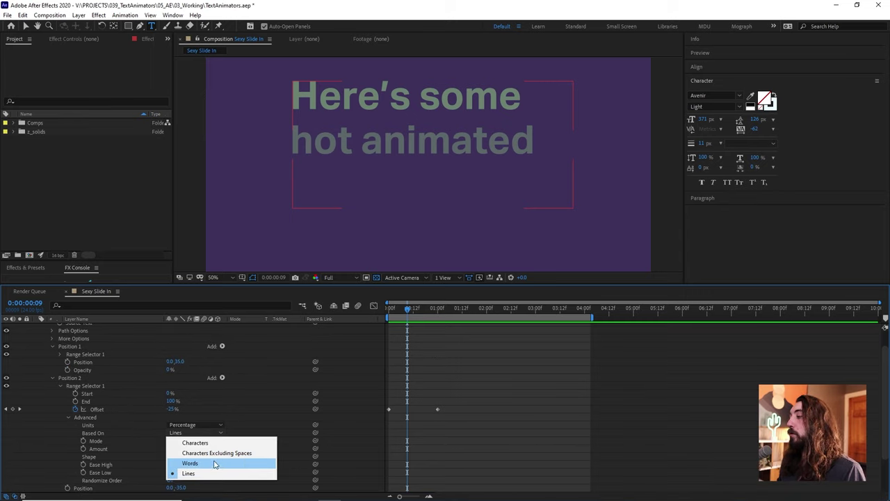
pyautogui.click(198, 441)
pyautogui.press('space')
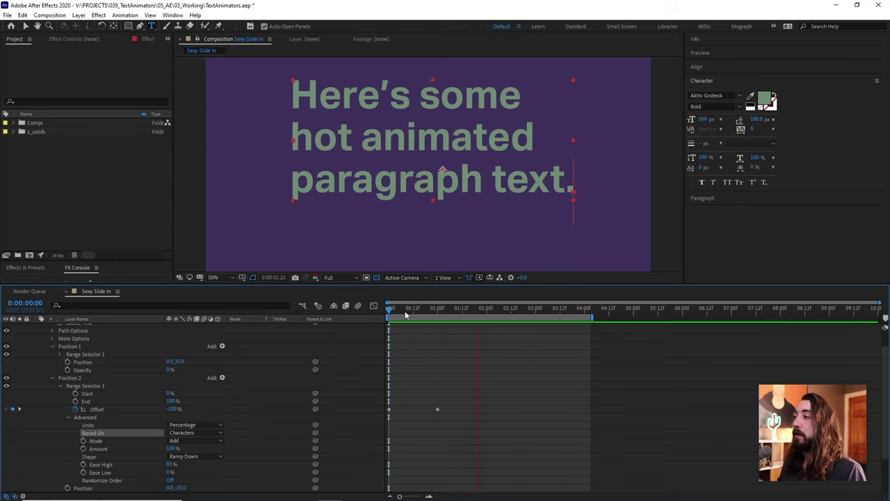
pyautogui.press('space')
# Step: Try basing the Position 2 range selector on Words, preview the animation, and return the setting to Lines
pyautogui.click(199, 433)
pyautogui.click(197, 464)
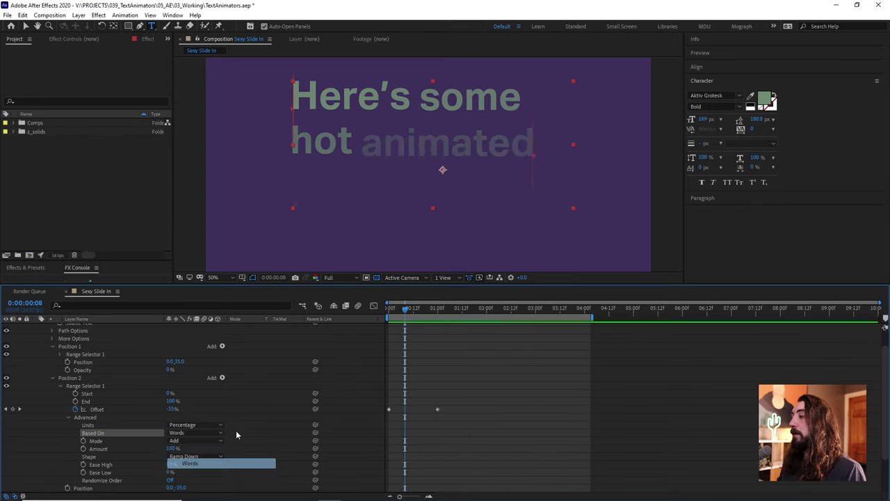
pyautogui.press('space')
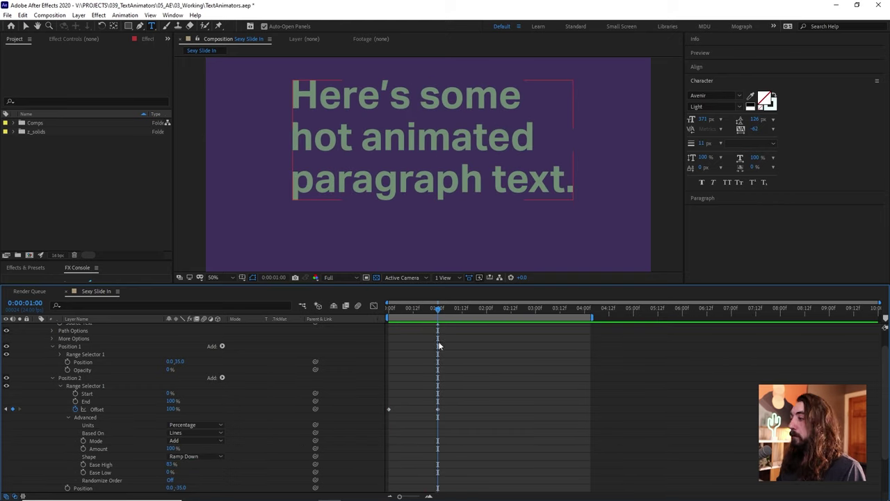
pyautogui.press('space')
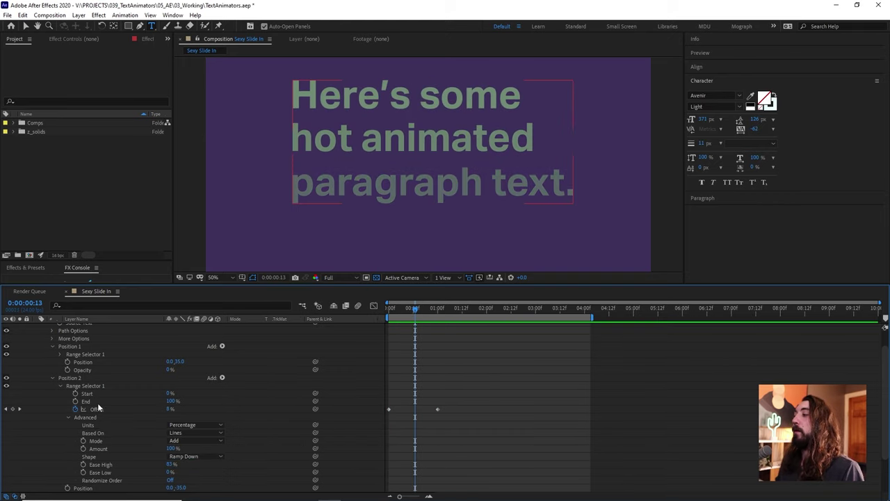
pyautogui.click(90, 417)
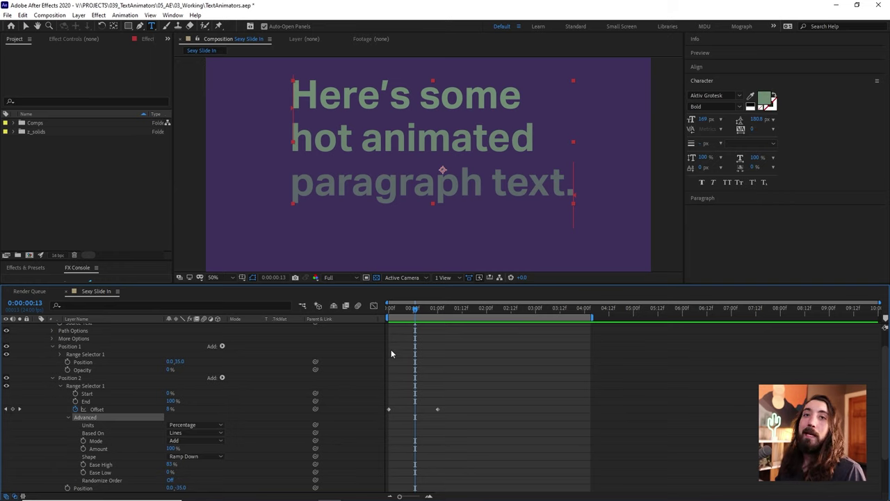
pyautogui.scroll(2, 391, 354)
pyautogui.click(443, 339)
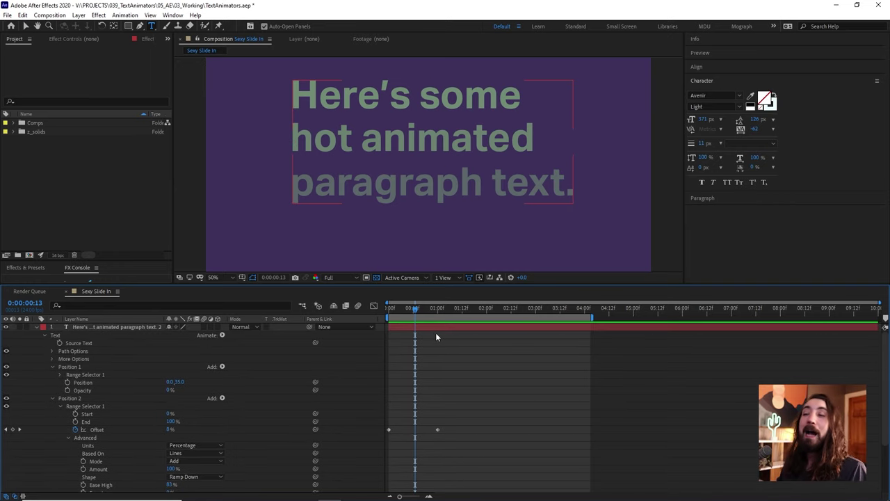
pyautogui.moveTo(415, 311); pyautogui.dragTo(413, 331)
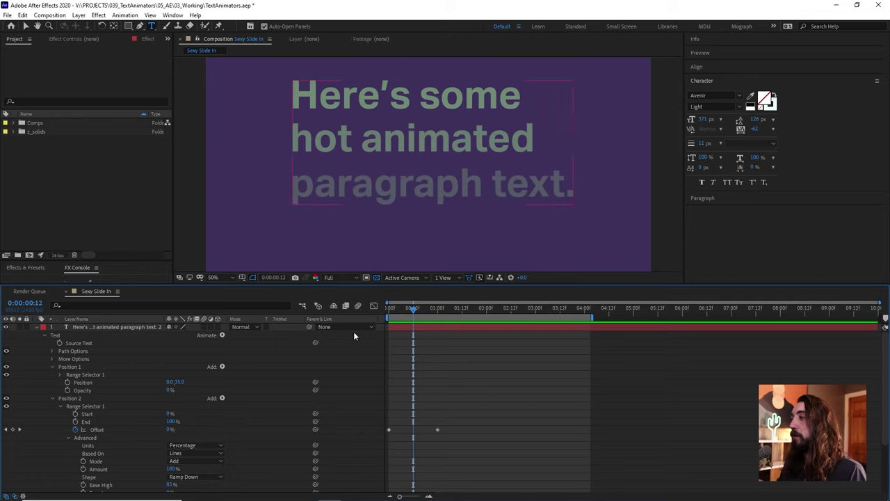
# Step: Collapse and hide the animated paragraph text layer, then create a new text layer containing a row of 16 periods
pyautogui.click(37, 330)
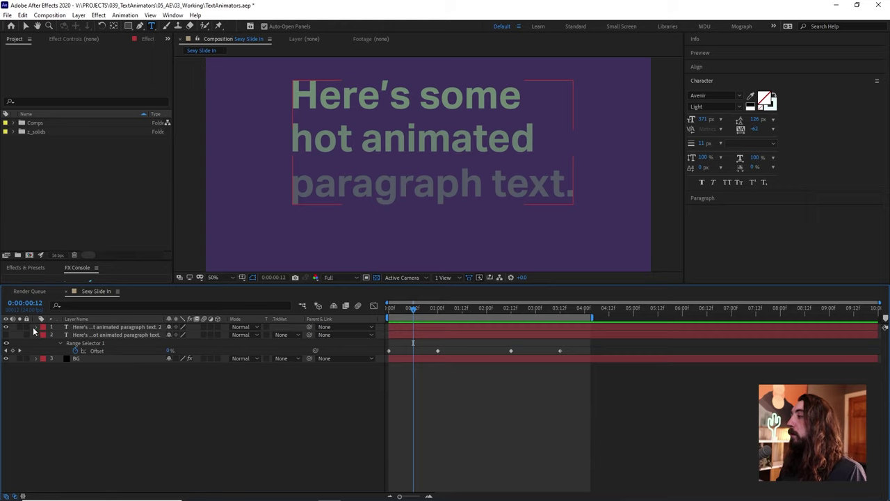
pyautogui.click(10, 330)
pyautogui.rightClick(446, 386)
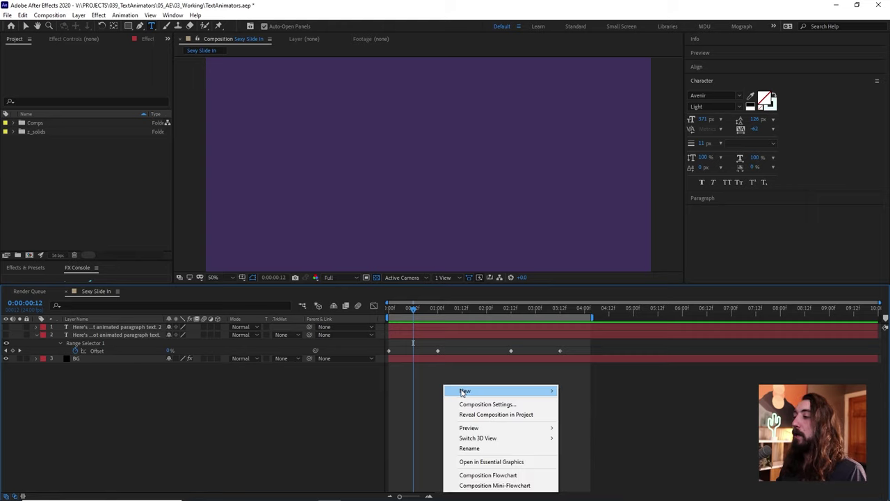
pyautogui.moveTo(464, 390)
pyautogui.click(616, 299)
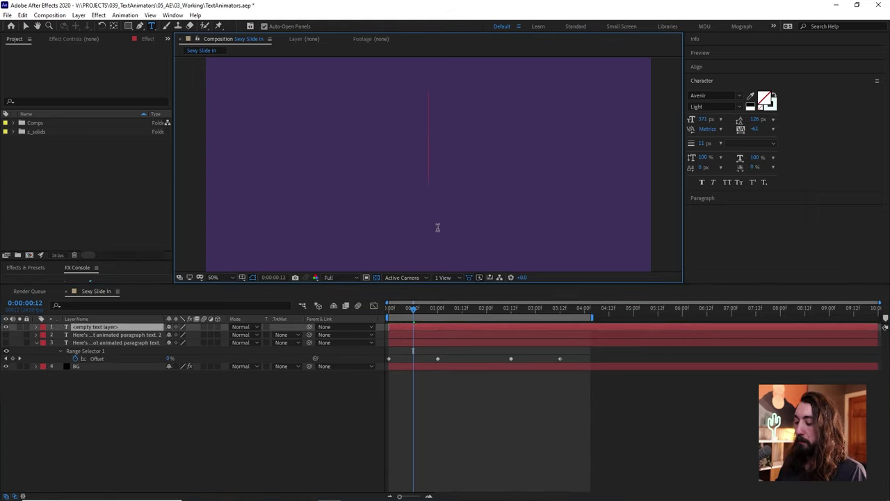
pyautogui.write('................')
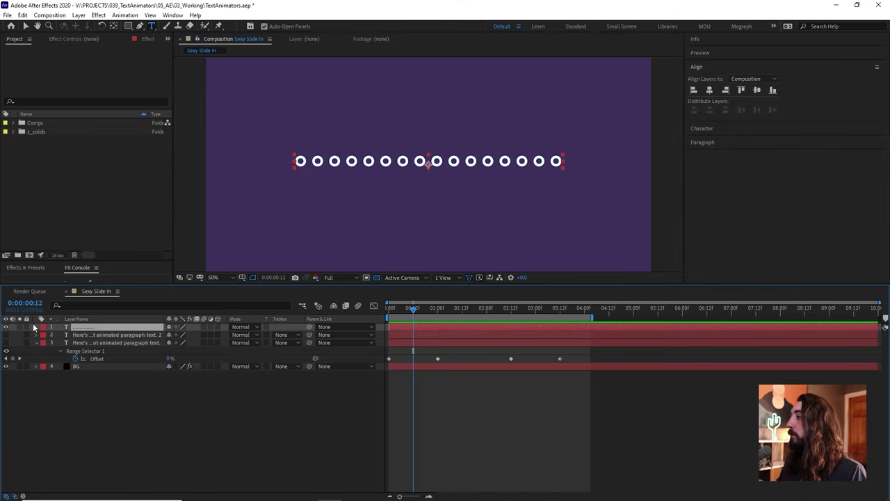
# Step: Expand the dots layer's Text properties and add a Position animator to it
pyautogui.click(36, 326)
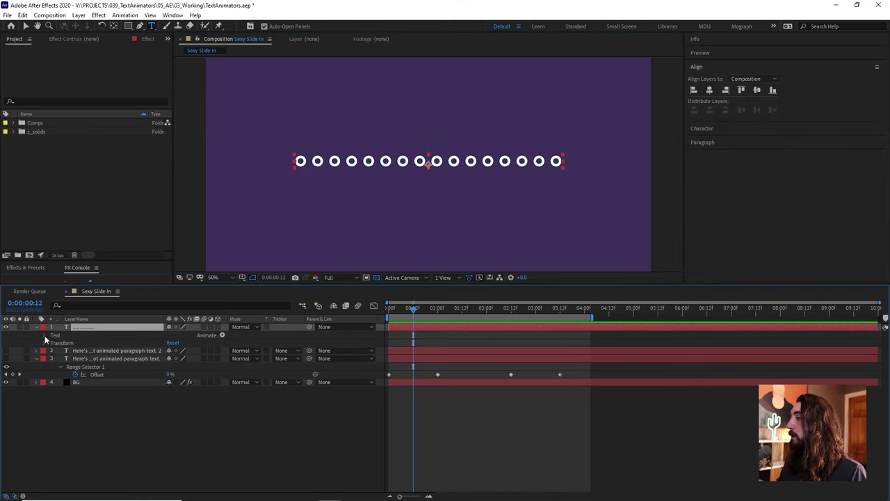
pyautogui.click(45, 335)
pyautogui.click(222, 335)
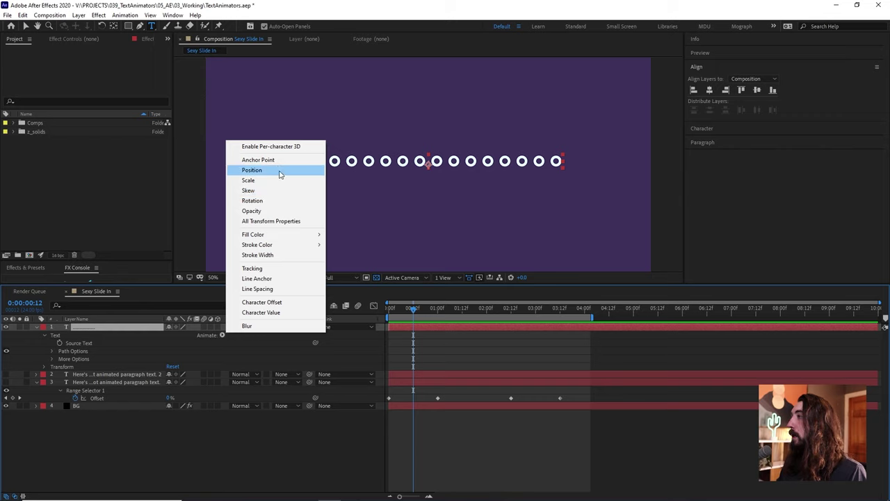
pyautogui.click(280, 173)
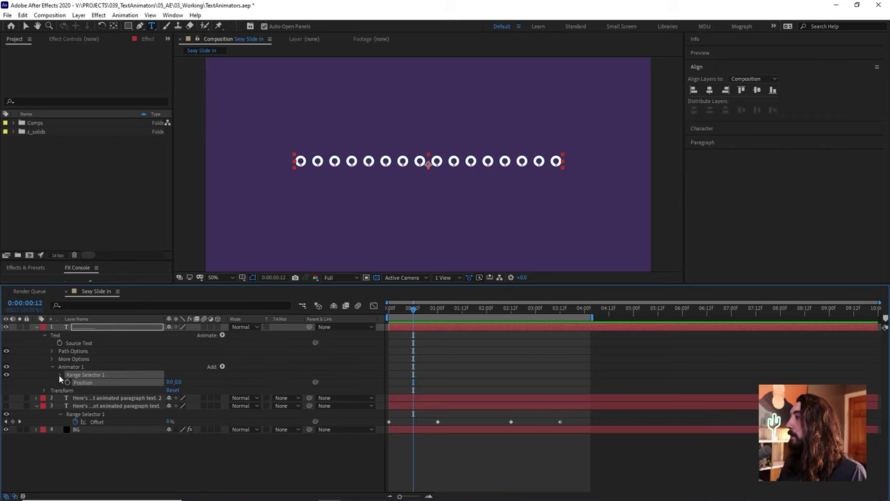
# Step: Expand the new animator's range selector with its Advanced settings and set Position to 0.0, 45.0
pyautogui.click(59, 375)
pyautogui.click(68, 406)
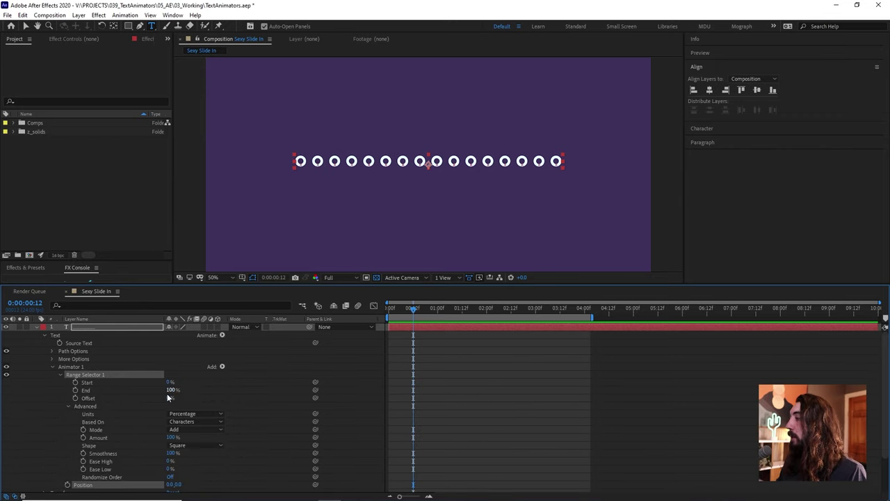
pyautogui.scroll(-2, 166, 397)
pyautogui.moveTo(175, 461); pyautogui.dragTo(197, 459)
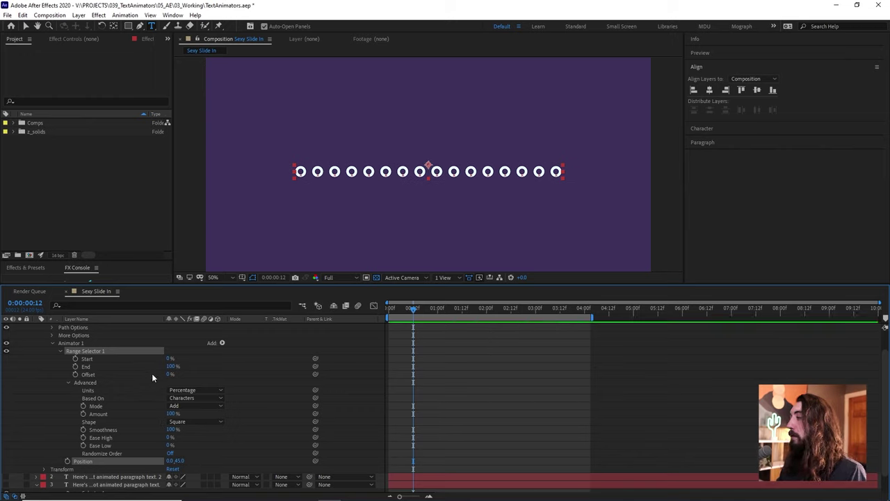
# Step: Scrub the range selector's Offset to 51% and increase the vertical Position value to examine the Square shape on the dots
pyautogui.moveTo(168, 376)
pyautogui.mouseDown()
pyautogui.moveTo(200, 377)
pyautogui.moveTo(185, 376)
pyautogui.mouseUp()
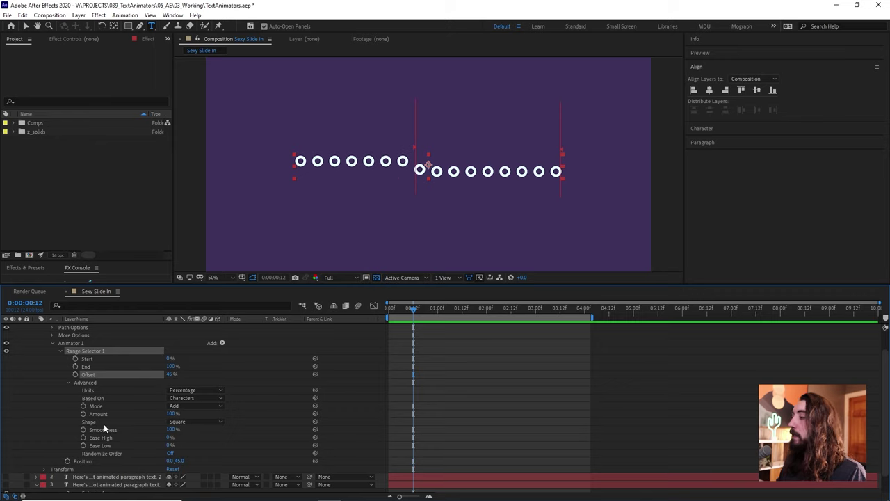
pyautogui.moveTo(180, 460); pyautogui.dragTo(189, 460)
pyautogui.moveTo(174, 379)
pyautogui.mouseDown()
pyautogui.moveTo(182, 379)
pyautogui.moveTo(161, 379)
pyautogui.moveTo(182, 382)
pyautogui.mouseUp()
# Step: Set the range selector's Shape to Ramp Up, raise Position to 0.0, 94.0, and scrub the Offset to 25%
pyautogui.click(194, 421)
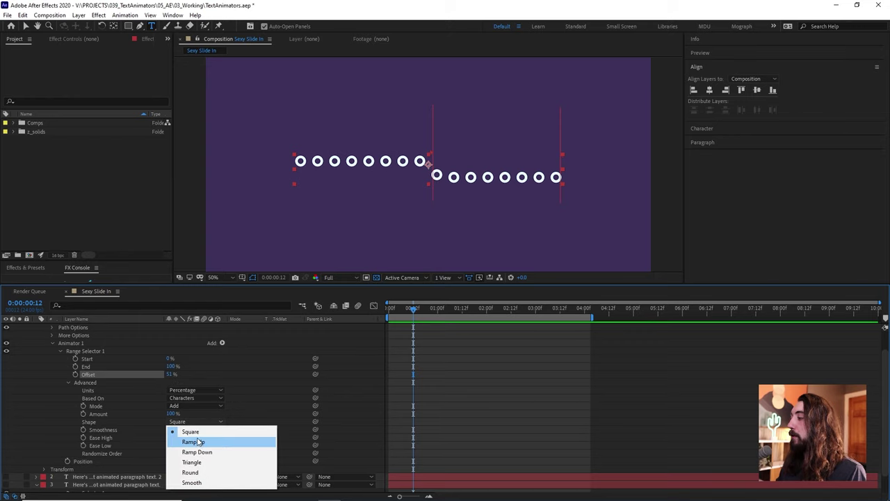
pyautogui.click(198, 440)
pyautogui.moveTo(178, 453); pyautogui.dragTo(189, 454)
pyautogui.moveTo(173, 375); pyautogui.dragTo(165, 392)
# Step: Set the range selector's Shape to Ramp Down and scrub the Offset to examine how the dots move
pyautogui.click(183, 420)
pyautogui.click(184, 451)
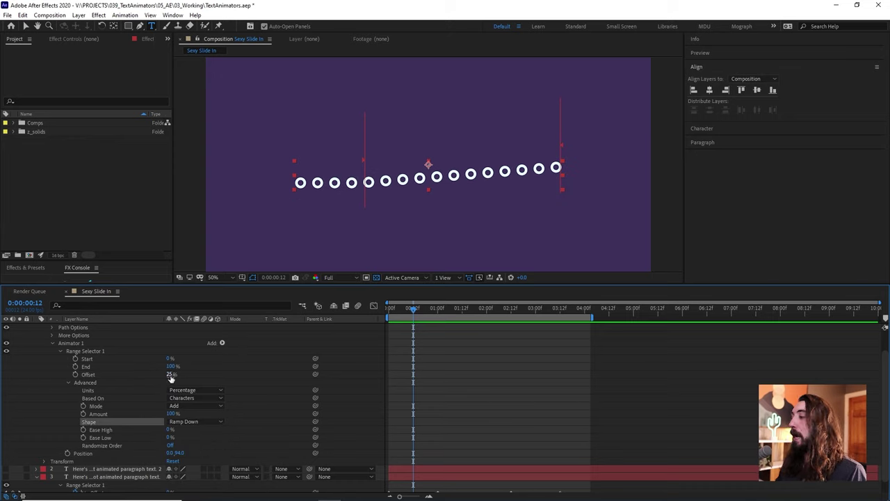
pyautogui.moveTo(170, 377); pyautogui.dragTo(158, 379)
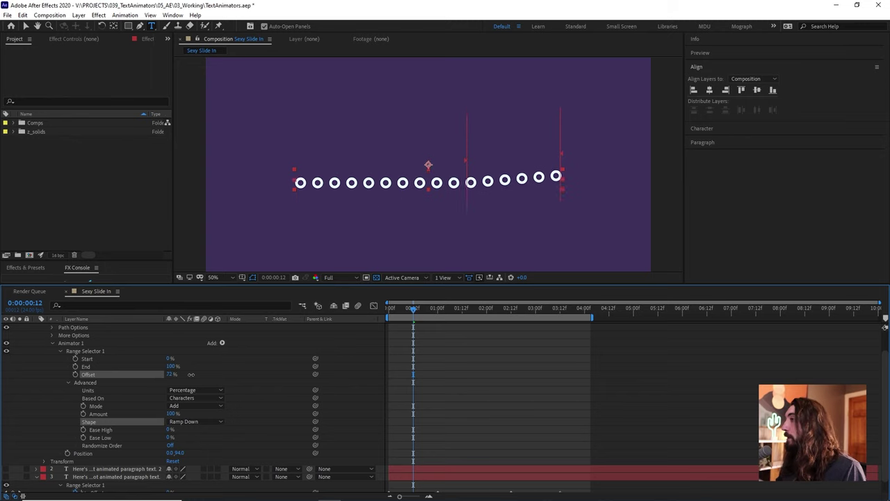
# Step: Set the range selector's Shape to Triangle and scrub the Offset to examine the curve of the dots
pyautogui.click(187, 422)
pyautogui.click(203, 462)
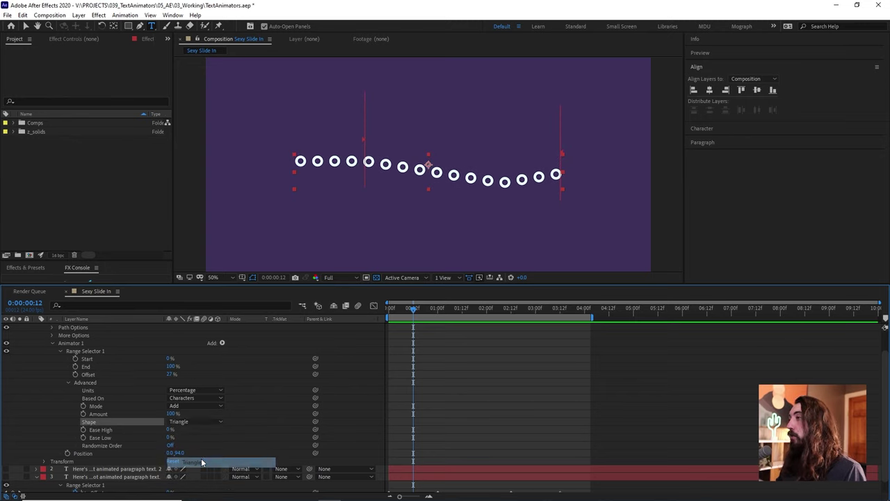
pyautogui.moveTo(172, 374); pyautogui.dragTo(160, 374)
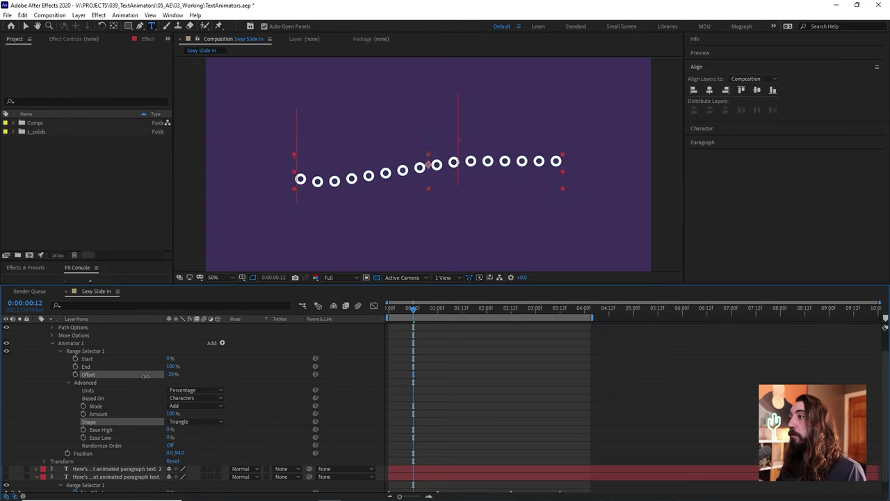
# Step: Set the range selector's Shape to Round, scrub the Offset, and increase Ease High
pyautogui.click(187, 422)
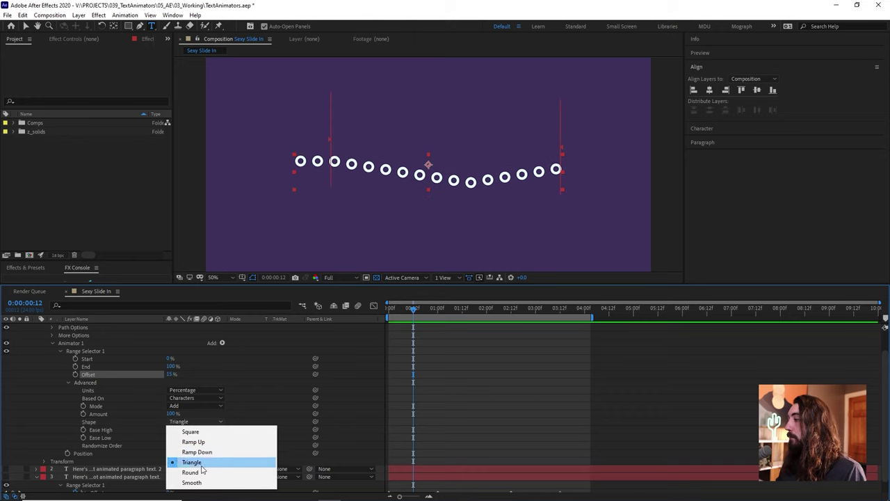
pyautogui.click(177, 471)
pyautogui.moveTo(171, 374); pyautogui.dragTo(184, 386)
pyautogui.moveTo(169, 432); pyautogui.dragTo(194, 432)
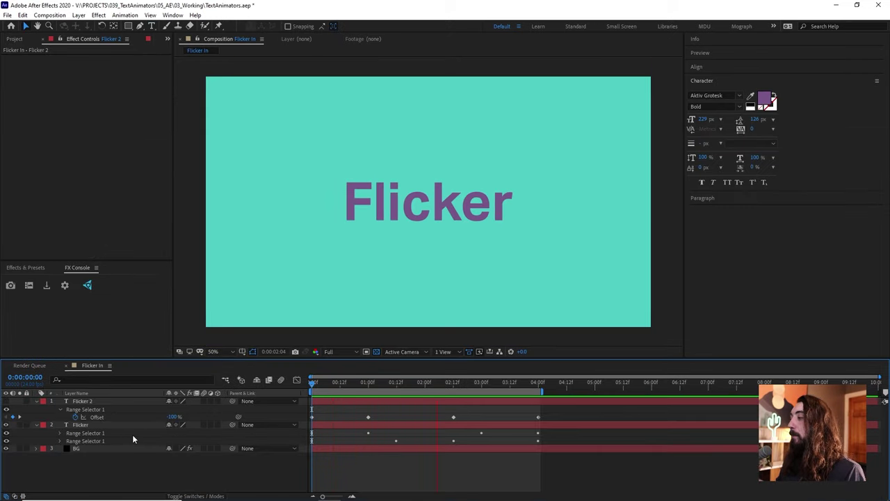
# Step: At 0:00:01:02 in the Flicker In composition, hide the Flicker layer, show Flicker 2, and expand its range selector
pyautogui.click(371, 384)
pyautogui.click(6, 424)
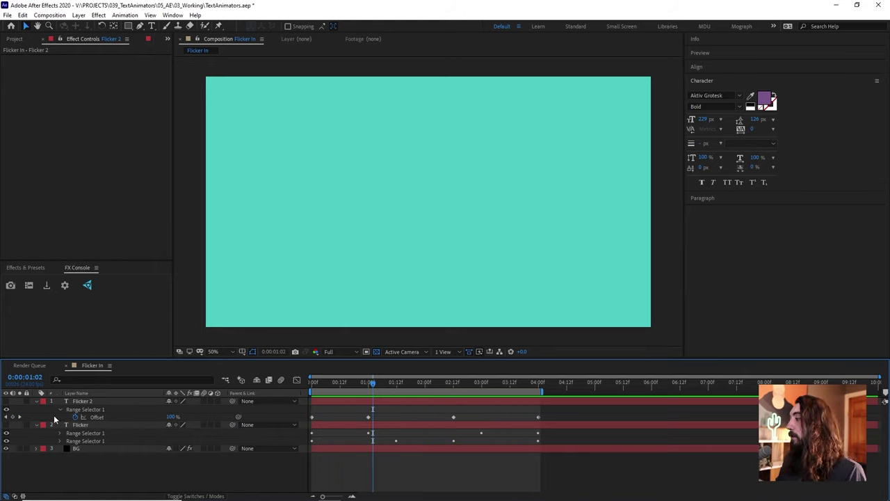
pyautogui.click(60, 410)
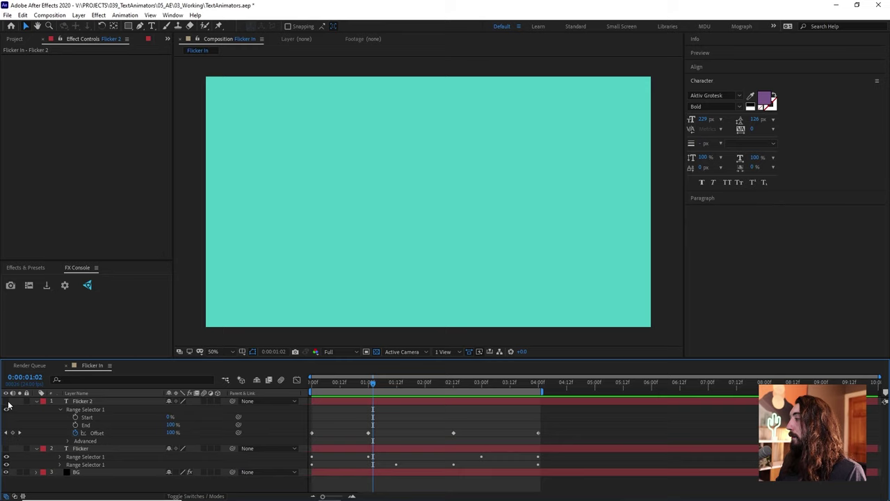
pyautogui.click(60, 409)
pyautogui.click(60, 409)
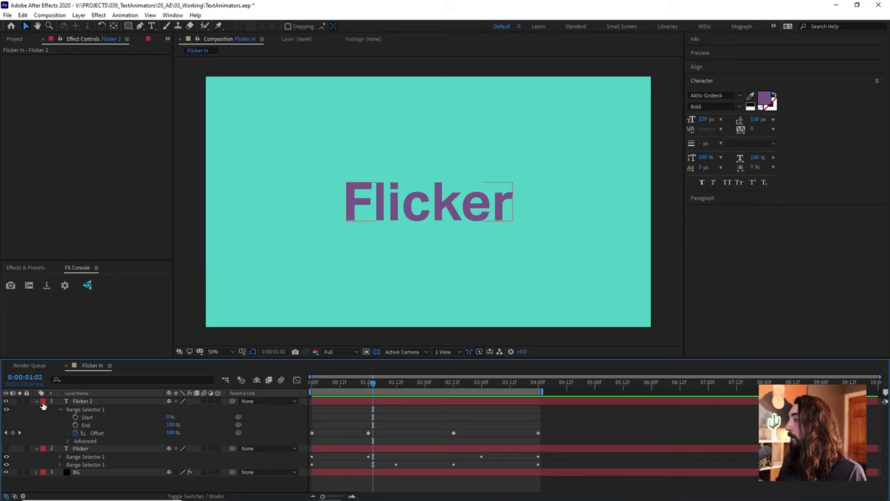
# Step: Expand the Flicker 2 layer's text properties and collapse its Position 2 animator
pyautogui.click(37, 401)
pyautogui.click(37, 401)
pyautogui.scroll(-1, 60, 433)
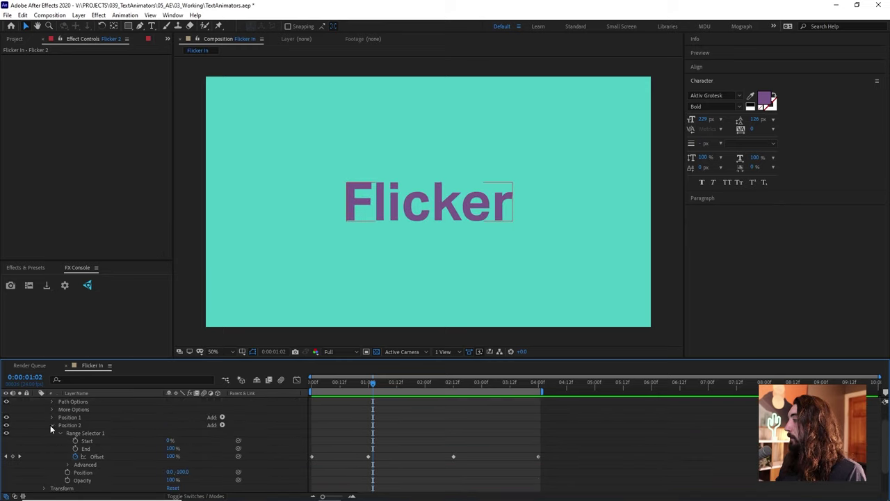
pyautogui.click(51, 425)
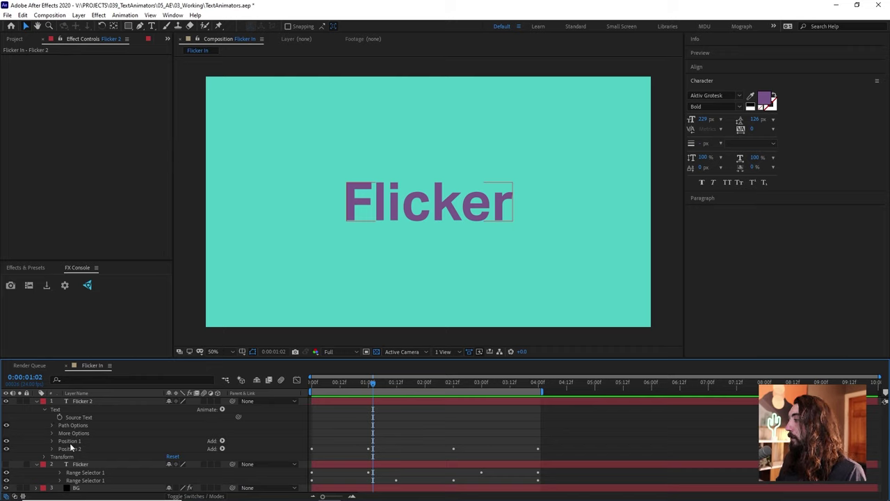
pyautogui.click(70, 448)
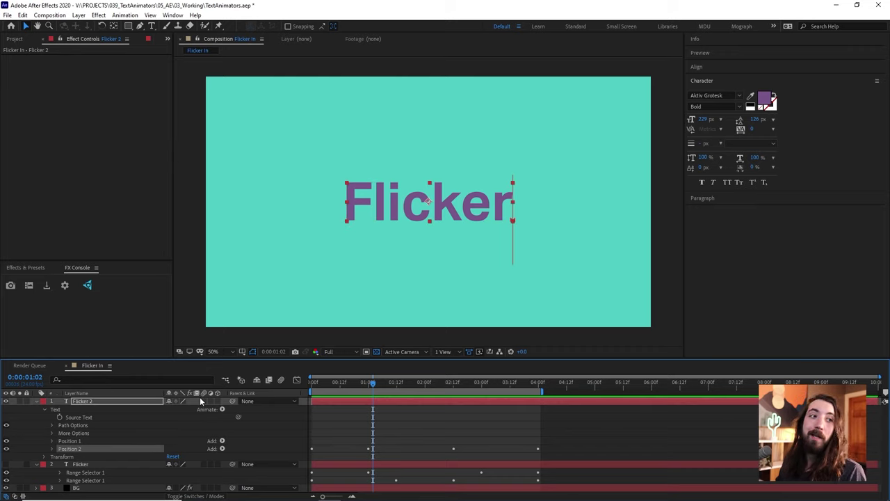
pyautogui.click(334, 426)
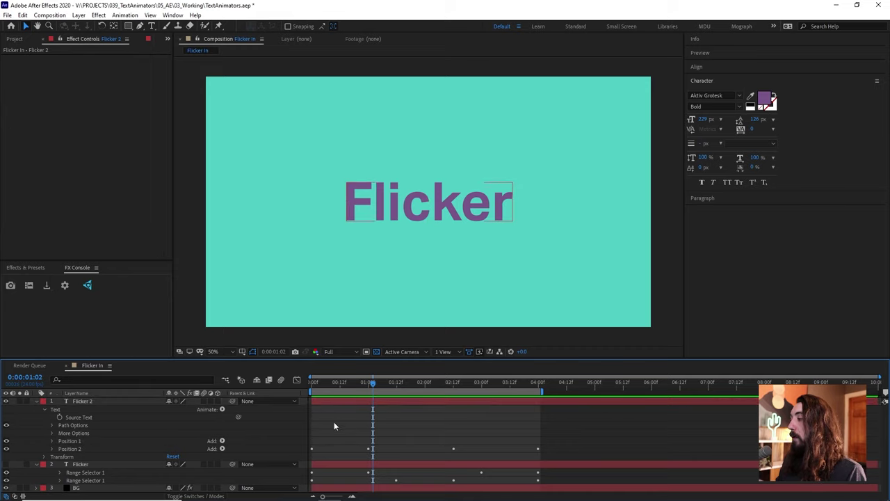
# Step: Add a separate Opacity animator to Flicker 2's text, alongside Position 1 and Position 2
pyautogui.click(222, 409)
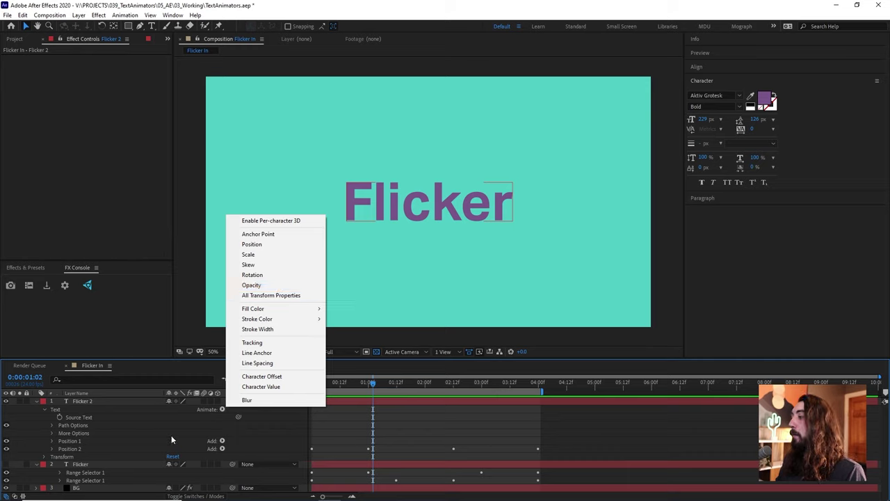
pyautogui.click(186, 426)
pyautogui.click(84, 440)
pyautogui.click(83, 448)
pyautogui.click(83, 443)
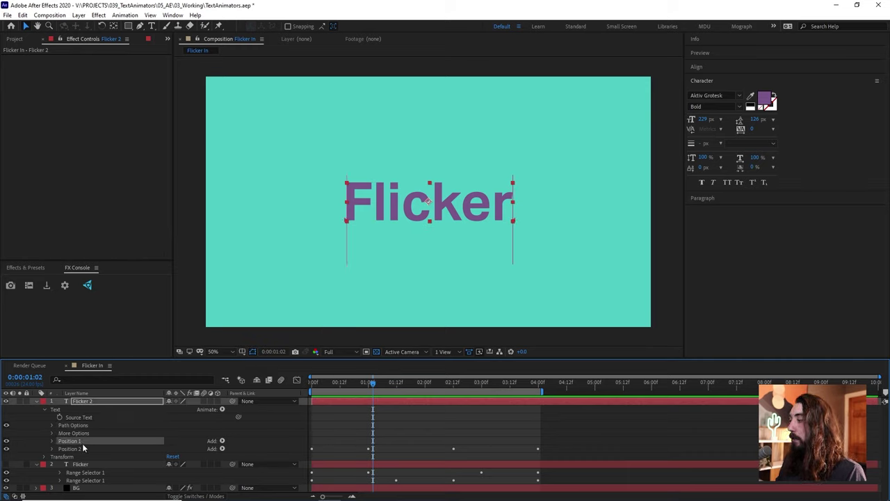
pyautogui.click(67, 410)
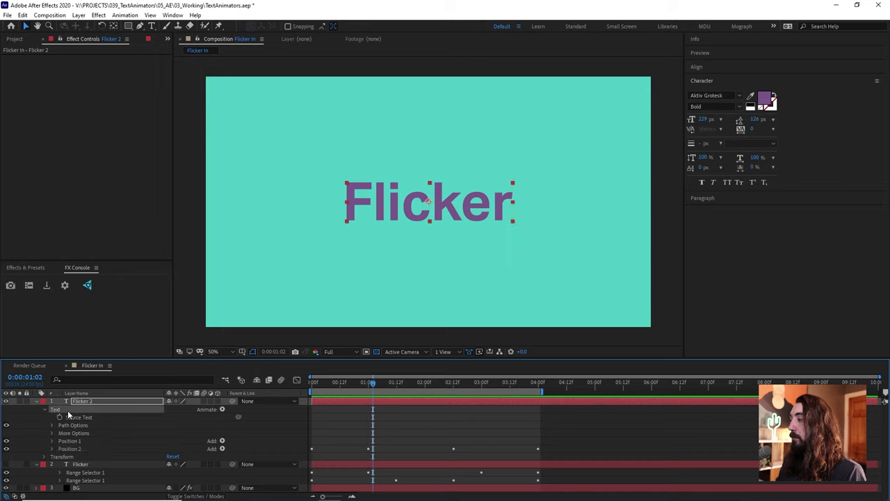
pyautogui.click(222, 409)
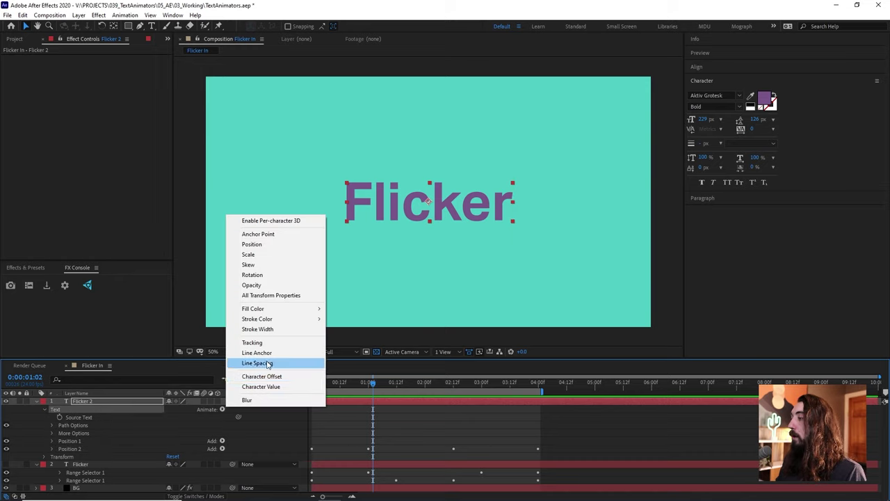
pyautogui.click(274, 286)
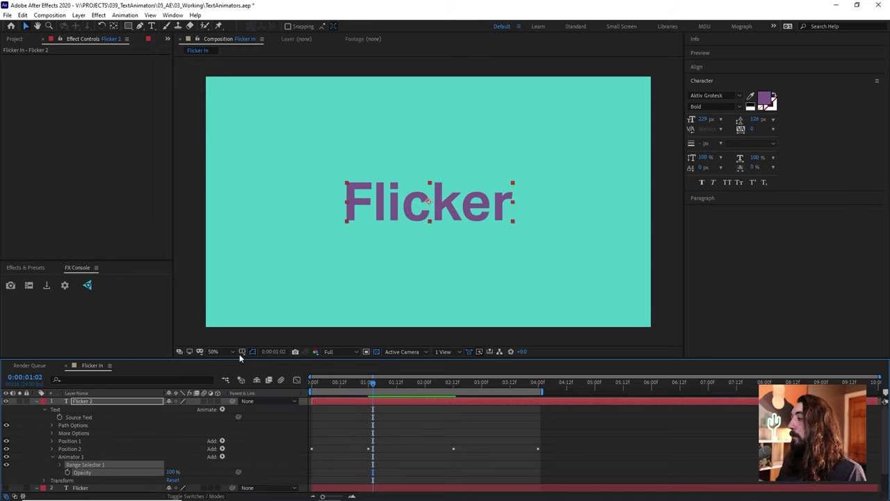
pyautogui.scroll(-1, 69, 463)
pyautogui.click(82, 458)
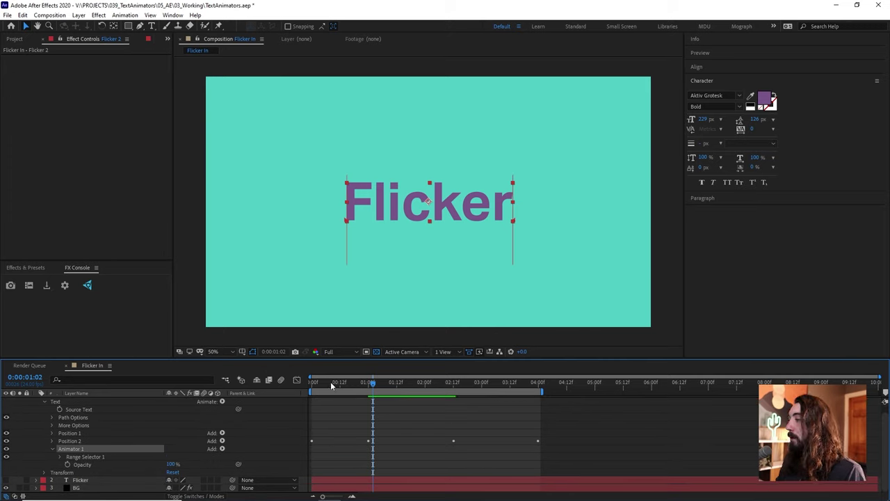
# Step: Expand the new animator's range selector and its Advanced settings, and enlarge the timeline to show them all
pyautogui.moveTo(332, 385); pyautogui.dragTo(342, 386)
pyautogui.click(60, 456)
pyautogui.scroll(-2, 62, 452)
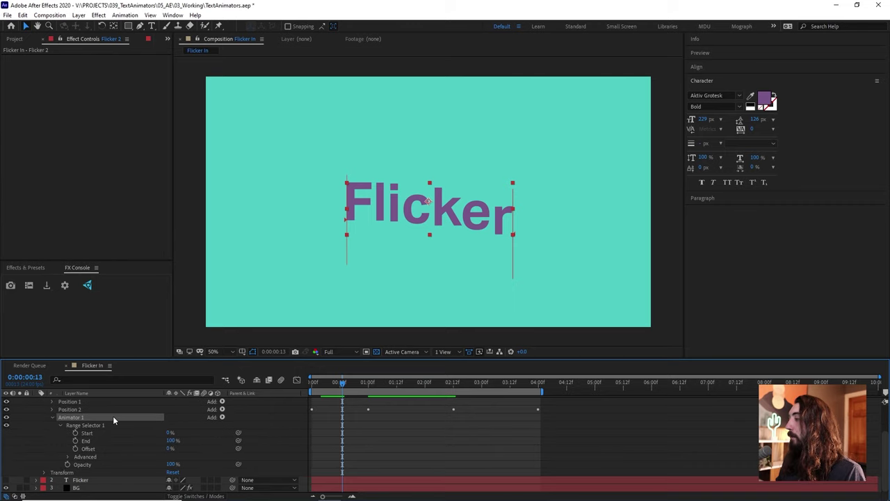
pyautogui.click(68, 457)
pyautogui.scroll(-2, 70, 457)
pyautogui.moveTo(248, 359); pyautogui.dragTo(254, 243)
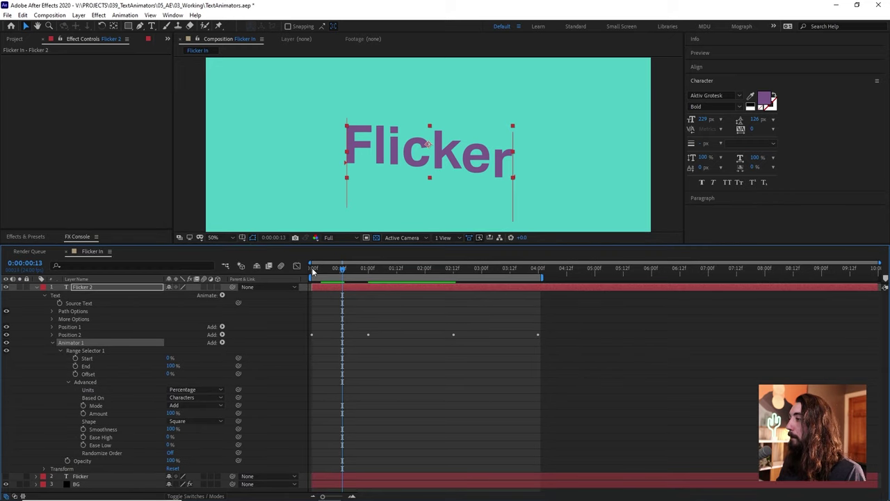
# Step: Keyframe the opacity range selector's Offset at 0% at 0:00:01:00 and -100% at 0:00:00:00, and preview the fade
pyautogui.click(76, 373)
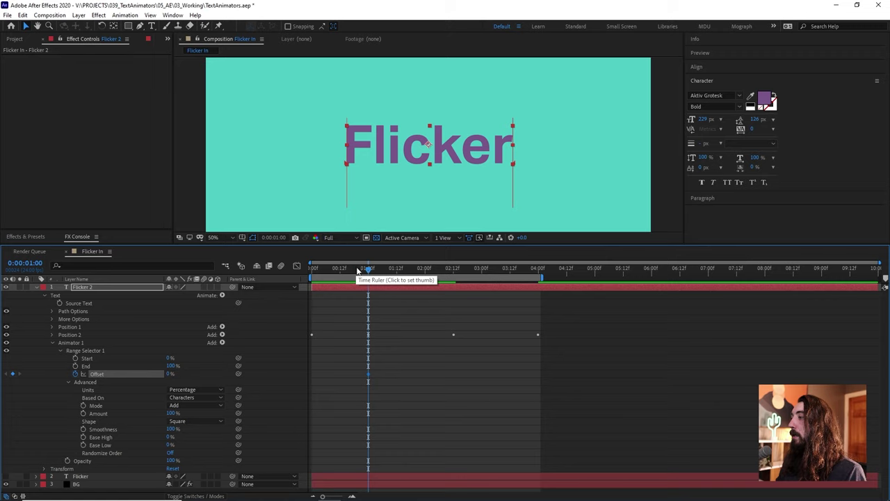
pyautogui.press('space')
pyautogui.press('space')
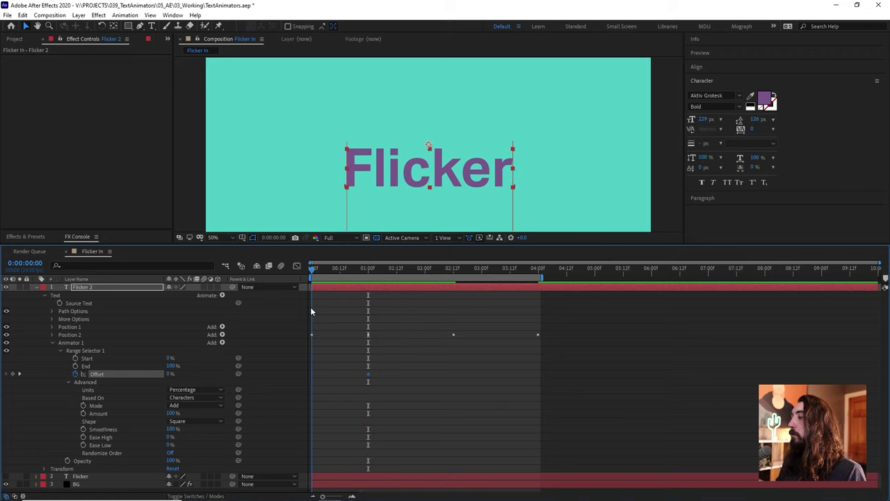
pyautogui.moveTo(169, 374); pyautogui.dragTo(112, 374)
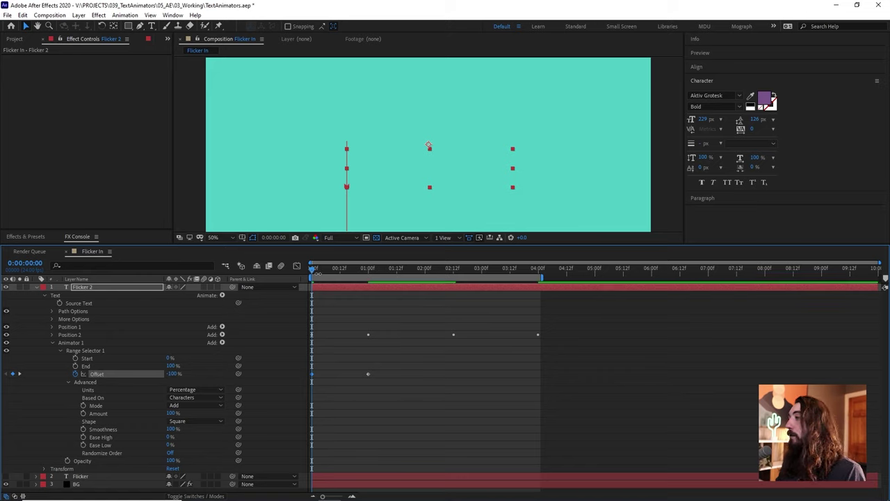
pyautogui.press('space')
pyautogui.press('space')
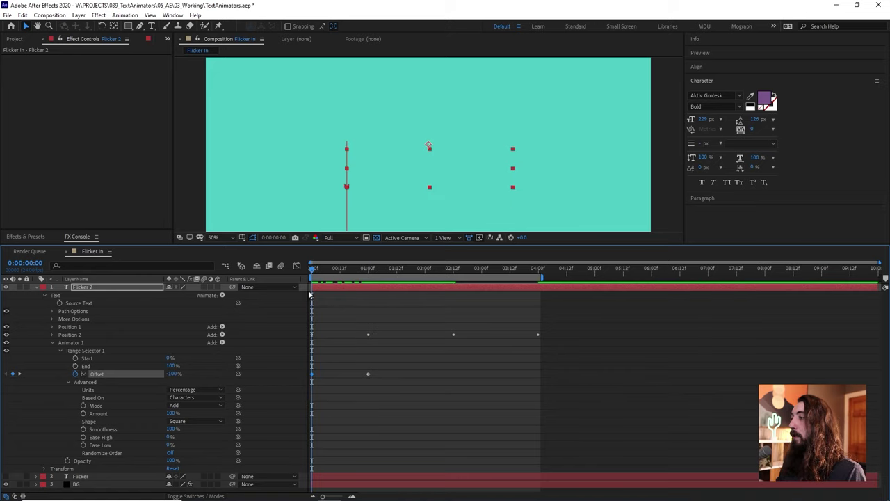
pyautogui.press('space')
pyautogui.moveTo(333, 286)
pyautogui.mouseDown()
pyautogui.moveTo(365, 285)
pyautogui.moveTo(341, 271)
pyautogui.mouseUp()
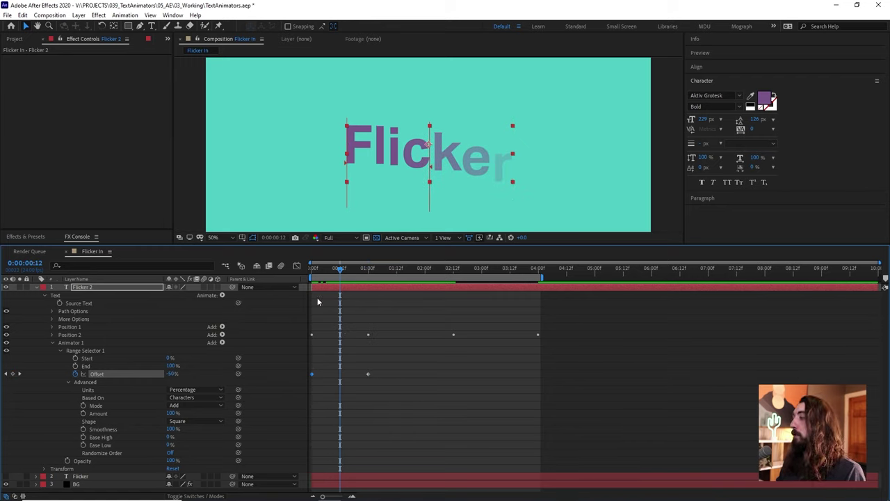
# Step: Turn on Randomize Order for the opacity range selector and play the animation from the start
pyautogui.click(171, 453)
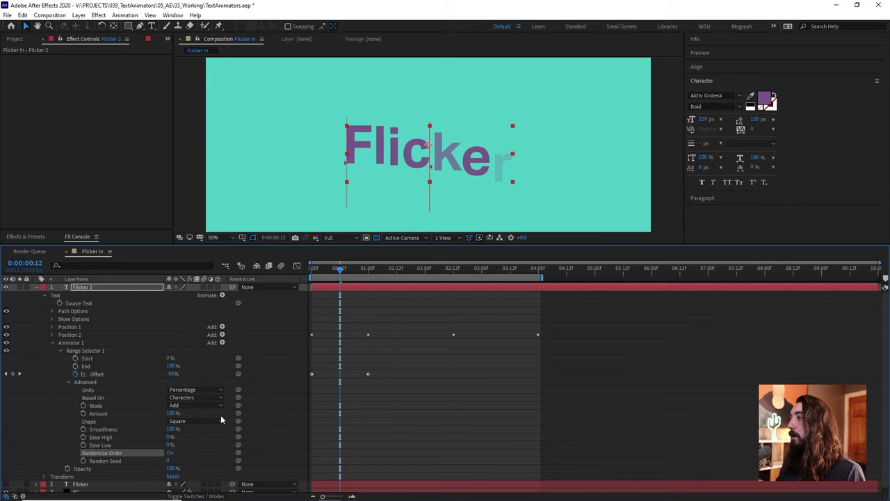
pyautogui.moveTo(337, 271); pyautogui.dragTo(294, 276)
pyautogui.press('space')
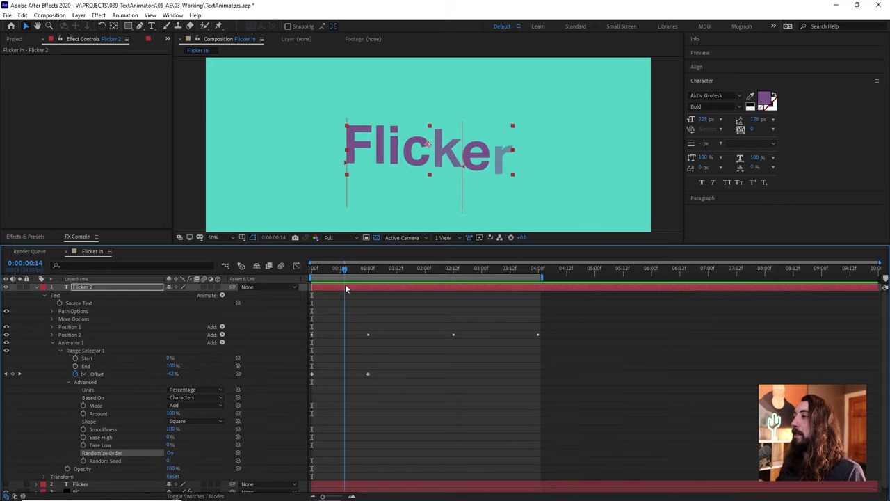
pyautogui.press('space')
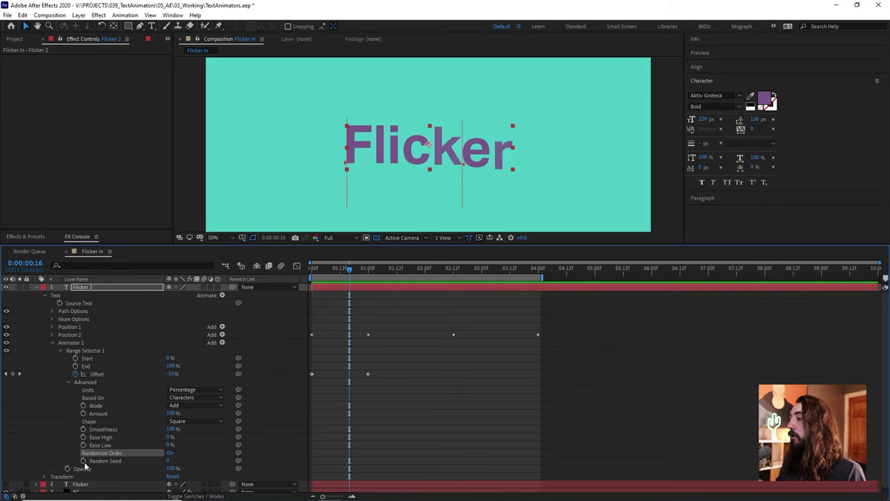
# Step: Add the expression time*100 to the opacity range selector's Random Seed and play the flicker from the start
pyautogui.press('alt')
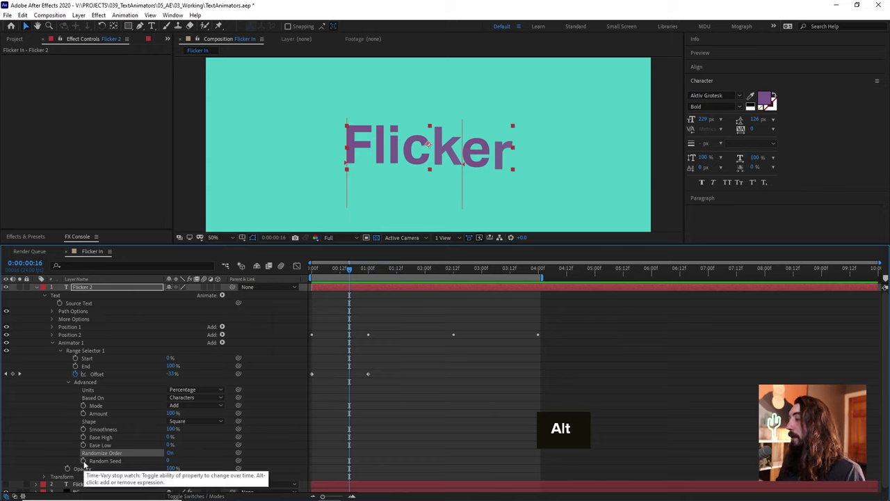
pyautogui.keyDown('alt'); pyautogui.click(83, 461); pyautogui.keyUp('alt')
pyautogui.write('ti')
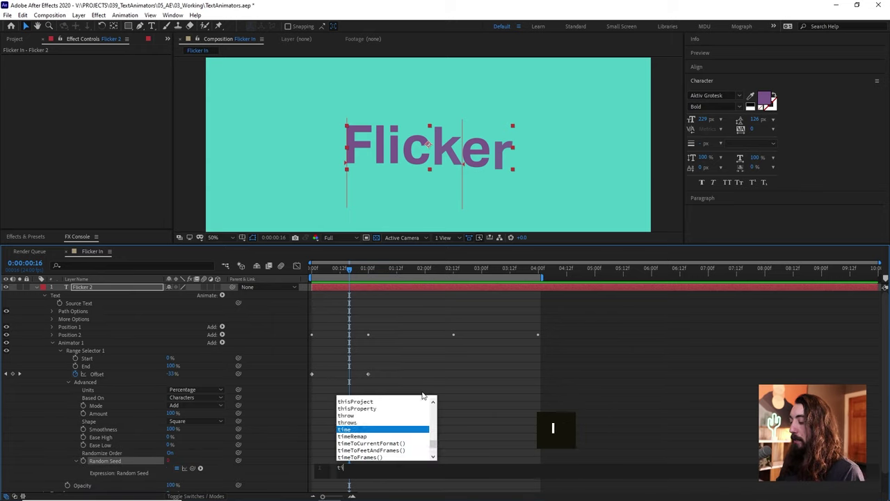
pyautogui.write('me*')
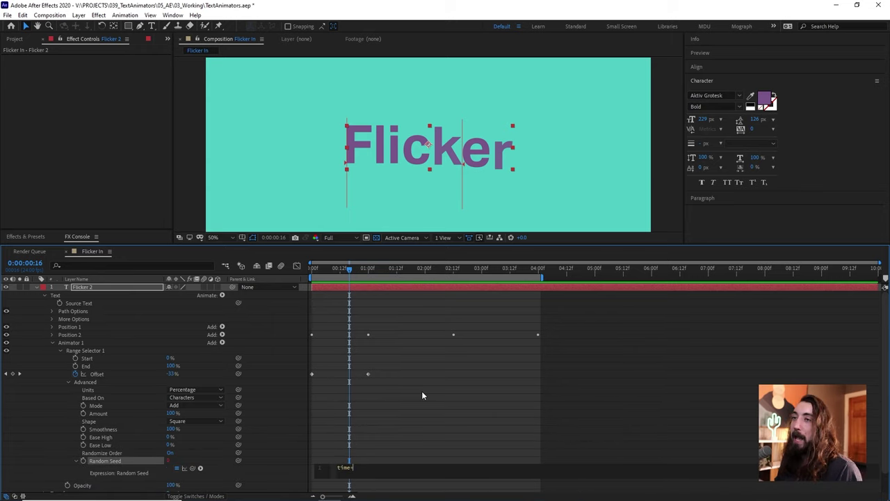
pyautogui.write('100')
pyautogui.click(421, 395)
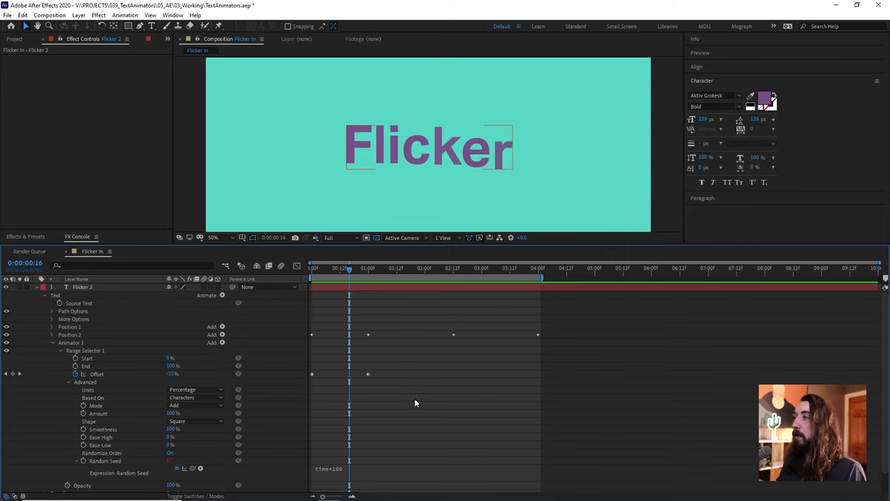
pyautogui.moveTo(327, 270); pyautogui.dragTo(281, 278)
pyautogui.press('space')
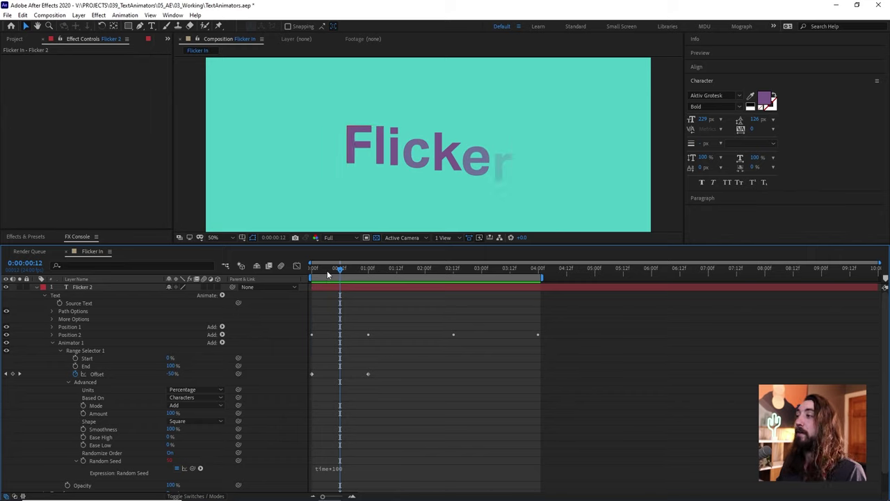
pyautogui.moveTo(326, 272); pyautogui.dragTo(286, 277)
pyautogui.press('space')
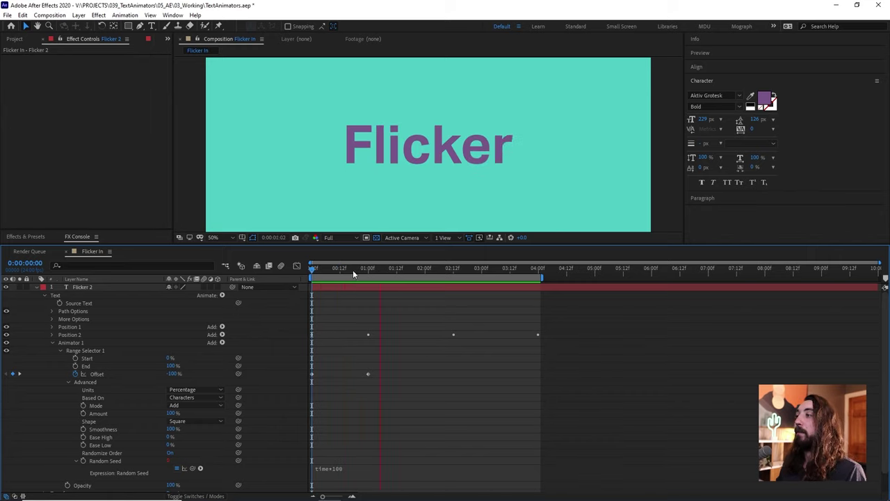
# Step: Copy the range selector's 0% Offset keyframe to 0:00:02:12 and its -100% keyframe to 0:00:04:00, and play the flicker-out
pyautogui.click(455, 282)
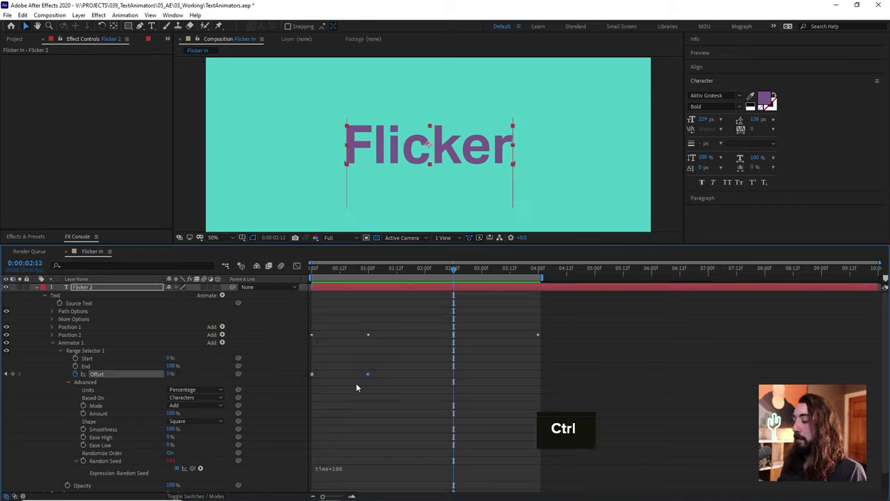
pyautogui.hotkey('ctrl', 'c')
pyautogui.click(312, 374)
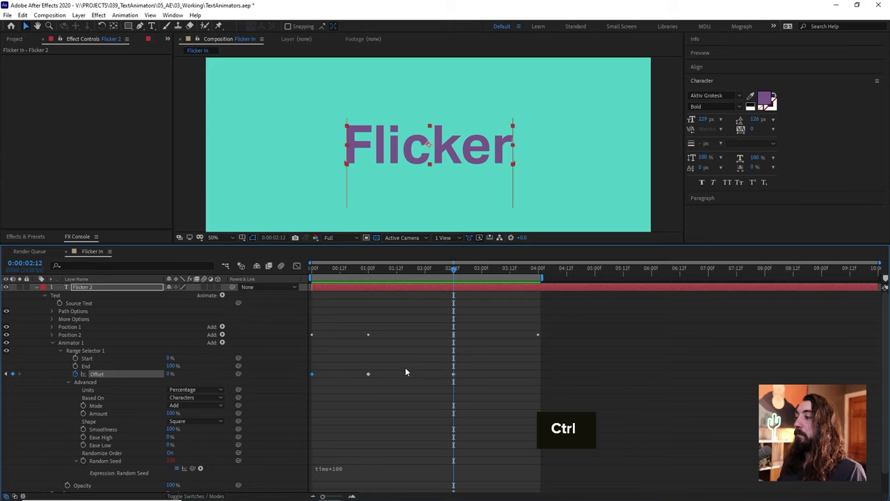
pyautogui.hotkey('ctrl', 'c')
pyautogui.moveTo(454, 270); pyautogui.dragTo(537, 275)
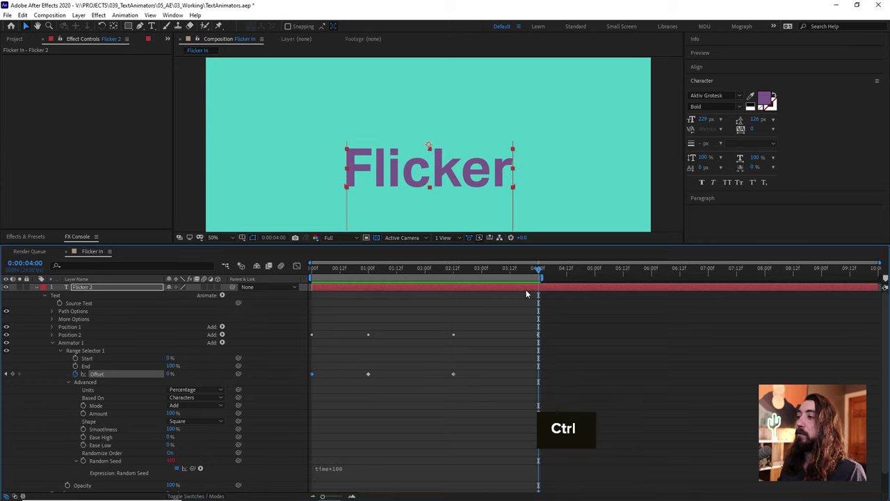
pyautogui.hotkey('ctrl', 'v')
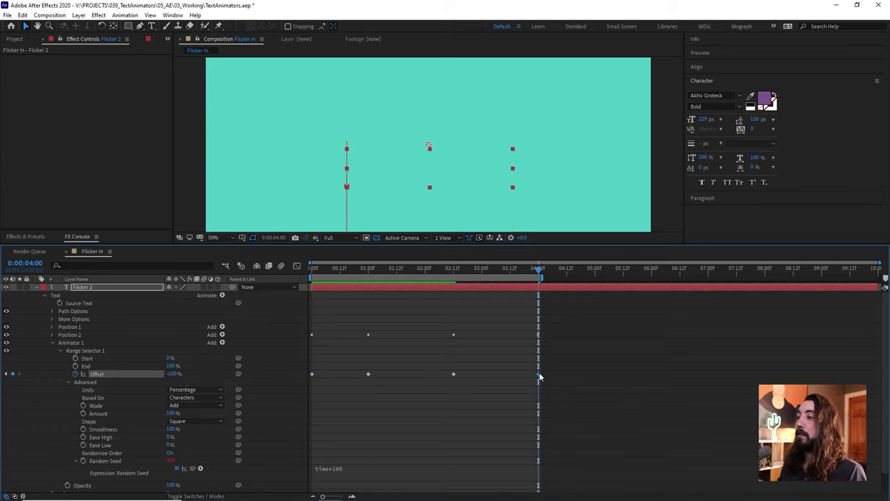
pyautogui.moveTo(539, 374); pyautogui.dragTo(520, 373)
pyautogui.press('space')
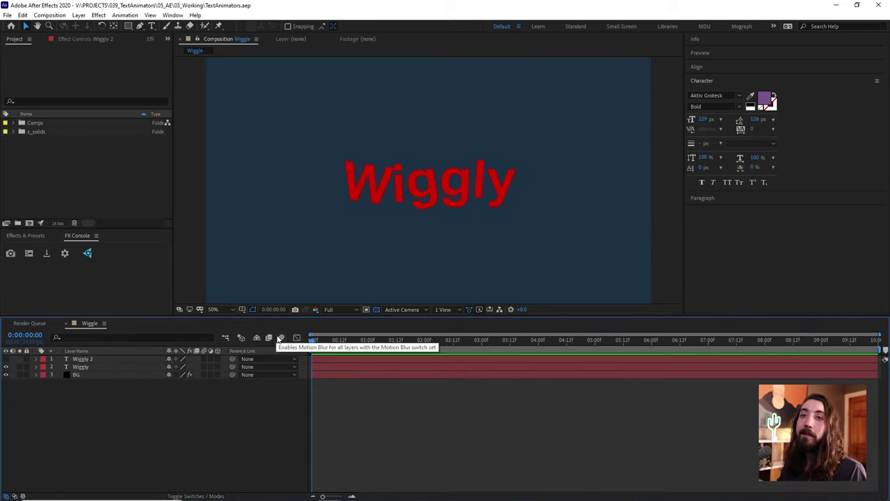
# Step: Preview the finished wiggle animation in the Wiggle composition, then hide the Wiggly layer and show Wiggly 2
pyautogui.press('space')
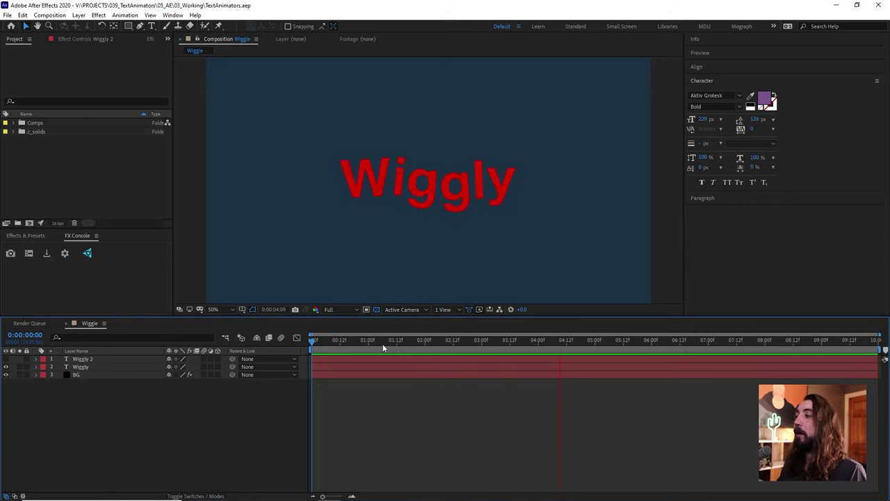
pyautogui.moveTo(393, 344); pyautogui.dragTo(298, 370)
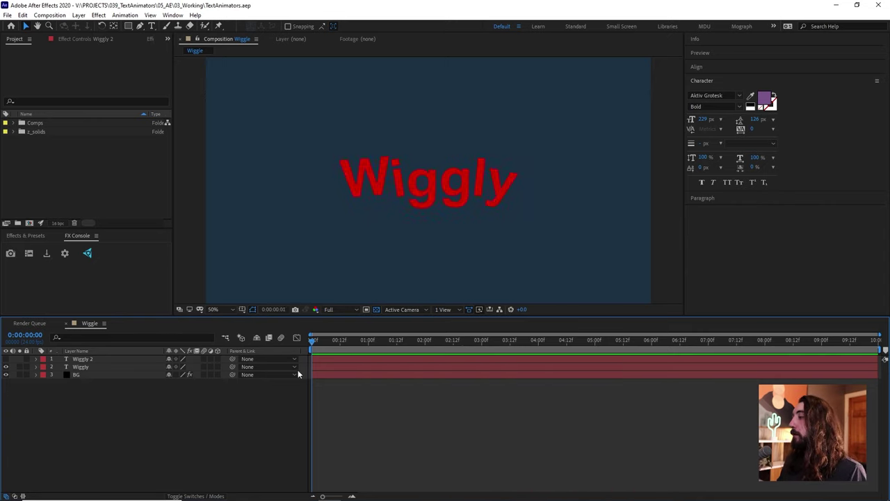
pyautogui.click(6, 366)
pyautogui.click(6, 367)
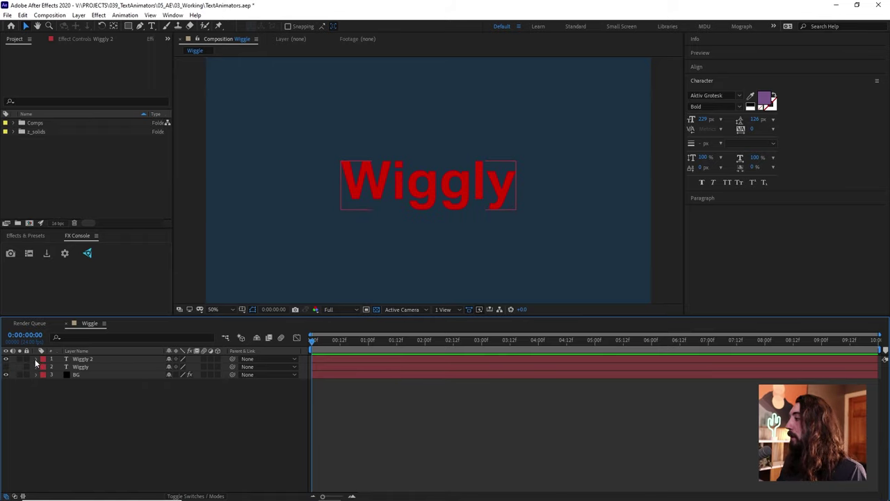
# Step: Expand the Wiggly 2 layer's text properties and add a text animator with Position and Rotation
pyautogui.click(36, 360)
pyautogui.press('F2')
pyautogui.moveTo(392, 315); pyautogui.dragTo(391, 325)
pyautogui.click(219, 376)
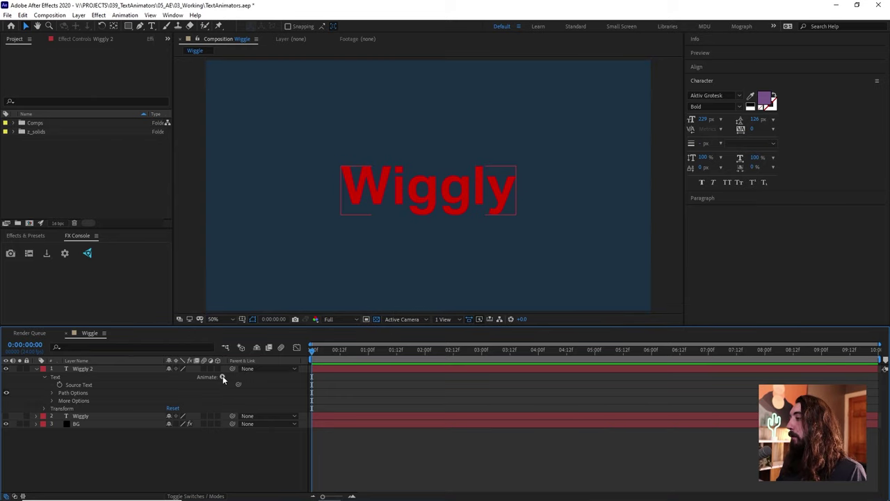
pyautogui.click(223, 377)
pyautogui.click(270, 212)
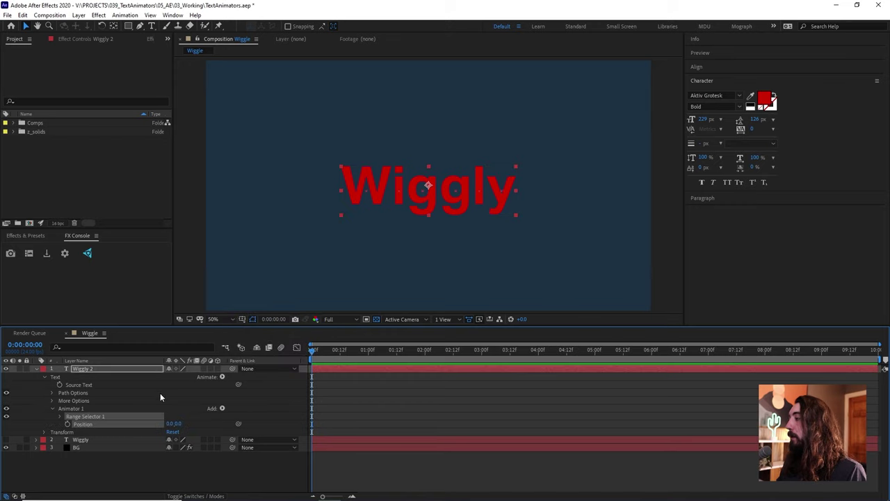
pyautogui.click(223, 377)
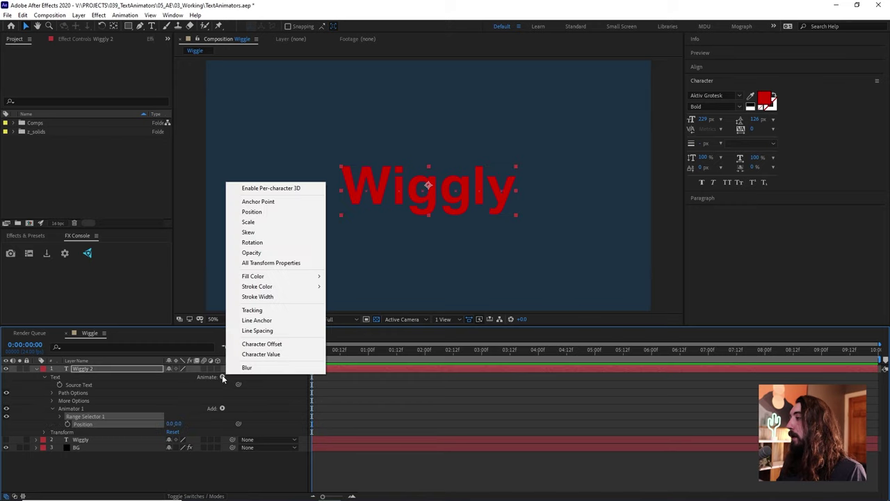
pyautogui.click(263, 242)
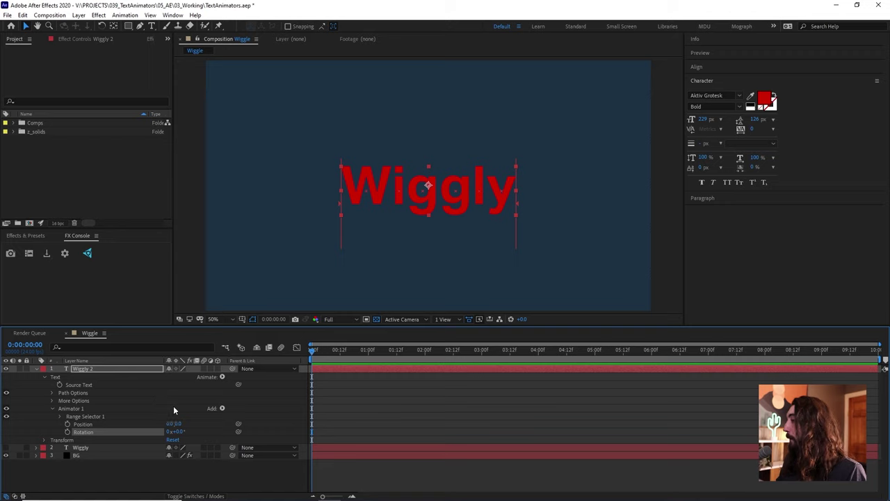
# Step: Add a Wiggly selector to Animator 1, expand its settings and preview the animation
pyautogui.click(79, 409)
pyautogui.click(222, 408)
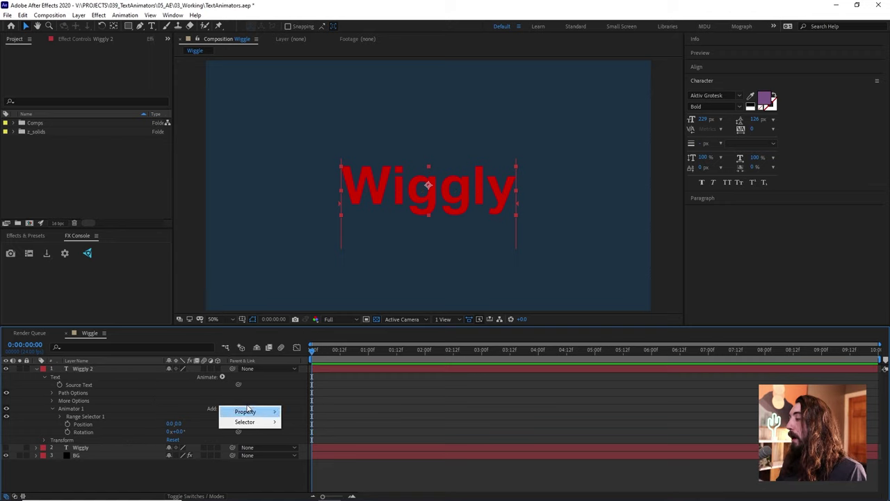
pyautogui.moveTo(265, 422)
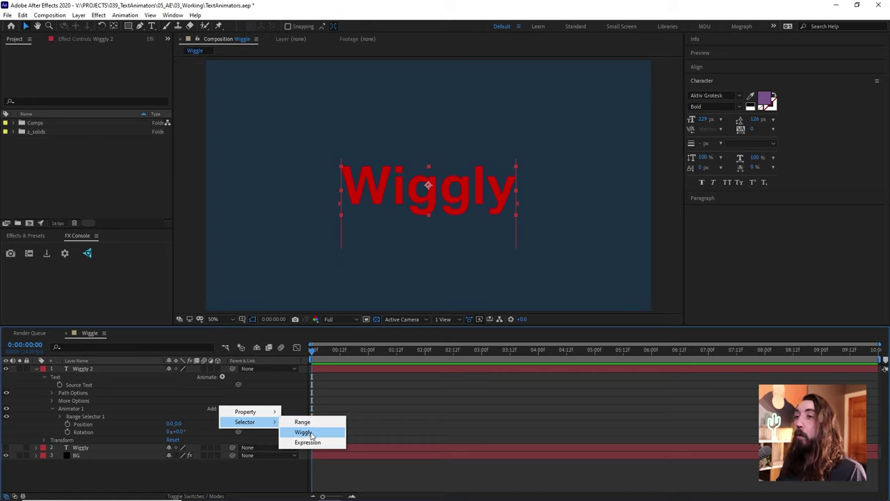
pyautogui.click(305, 432)
pyautogui.click(60, 425)
pyautogui.scroll(-2, 142, 409)
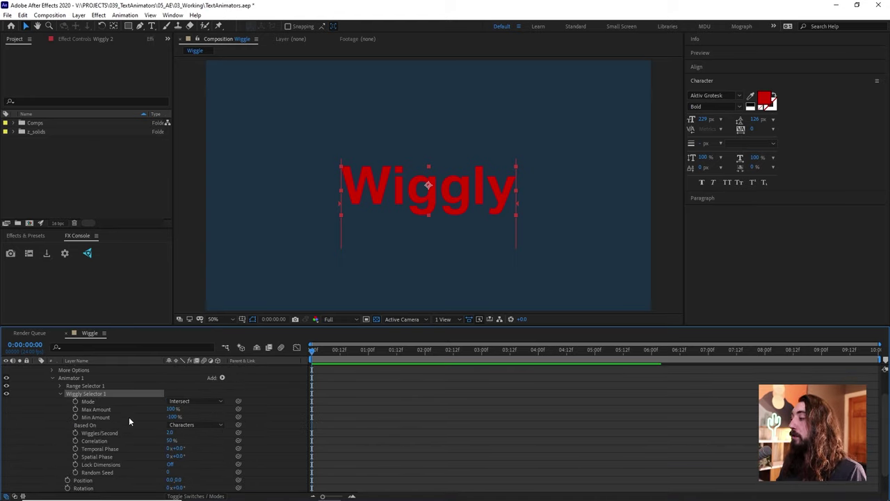
pyautogui.press('space')
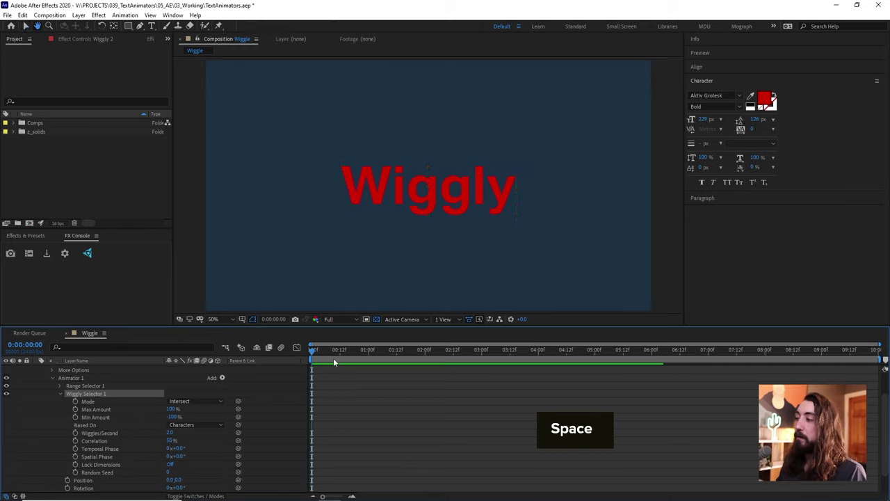
# Step: Set the animator's Position to 0, 32 and Rotation to 16°, and preview the wiggling letters
pyautogui.click(350, 352)
pyautogui.scroll(-2, 197, 472)
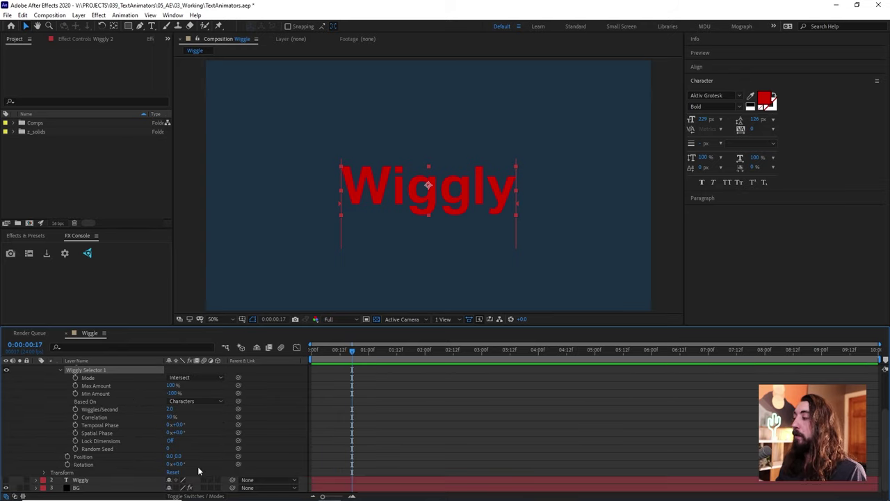
pyautogui.click(84, 457)
pyautogui.moveTo(181, 455); pyautogui.dragTo(185, 455)
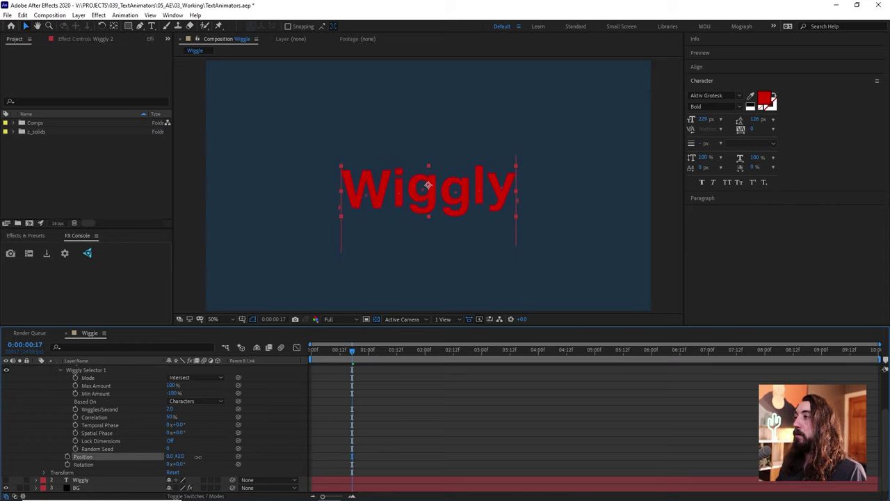
pyautogui.moveTo(217, 458); pyautogui.dragTo(188, 456)
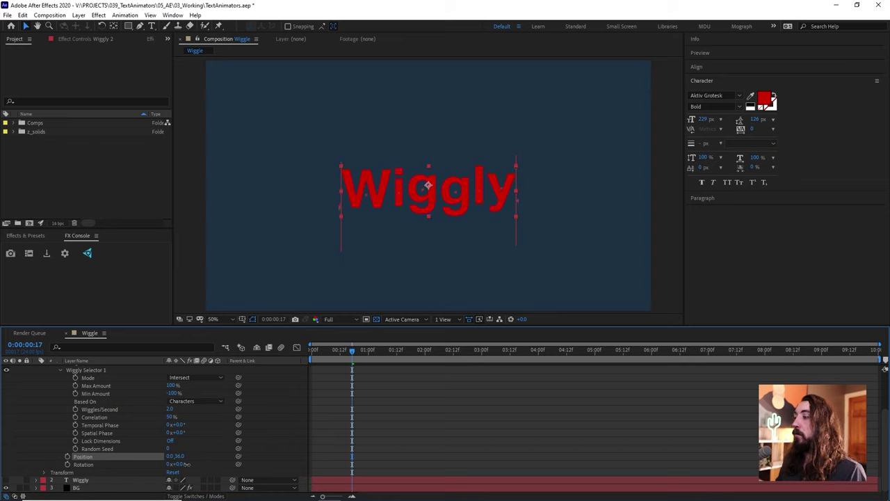
pyautogui.moveTo(180, 463); pyautogui.dragTo(211, 450)
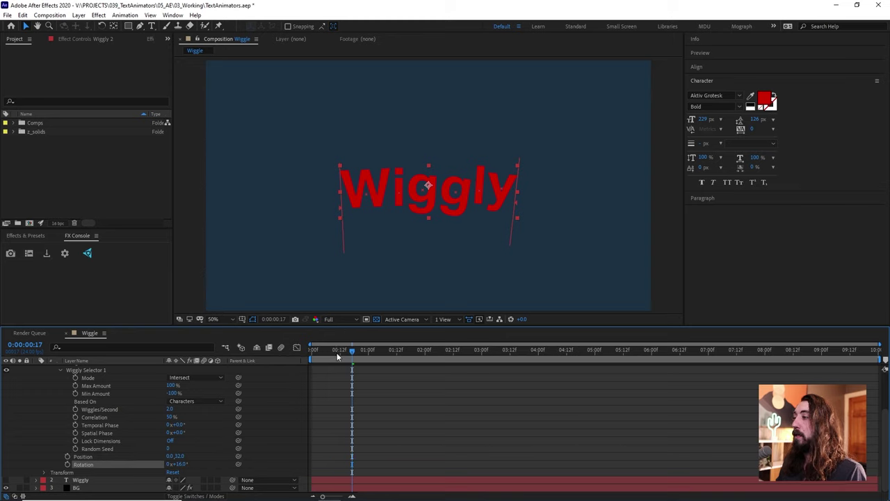
pyautogui.press('space')
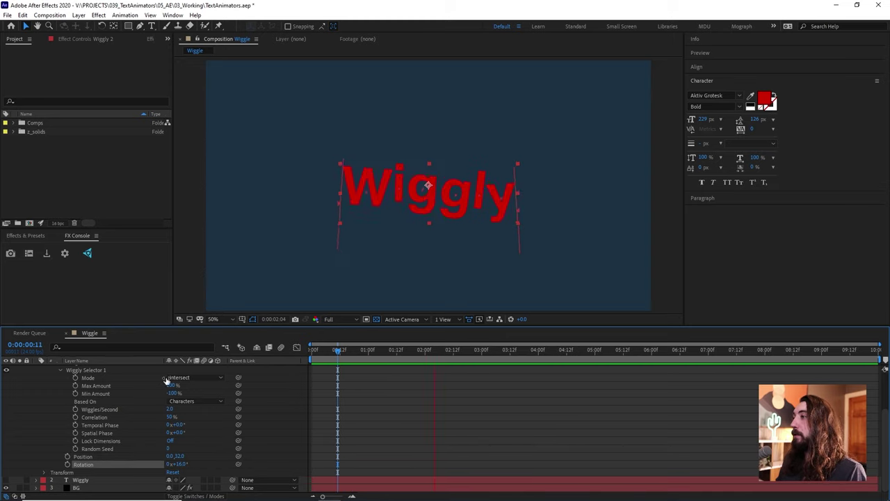
pyautogui.press('space')
# Step: Expand the Wiggly 2 text's More Options and set Grouping Alignment to 0, -34%
pyautogui.scroll(3, 76, 410)
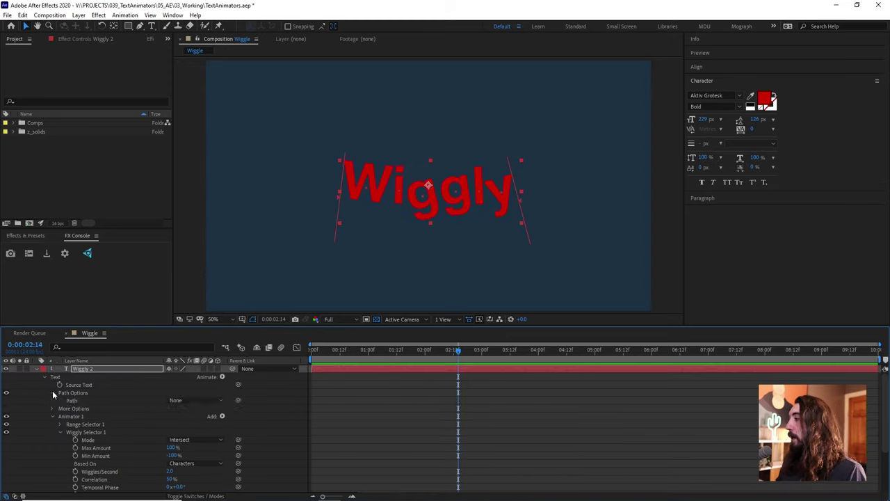
pyautogui.click(52, 394)
pyautogui.click(53, 402)
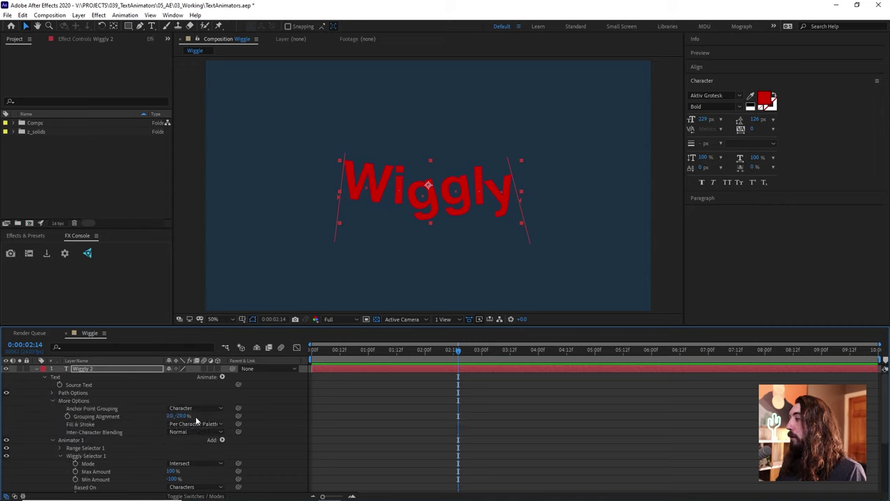
pyautogui.moveTo(179, 418)
pyautogui.mouseDown()
pyautogui.moveTo(171, 431)
pyautogui.moveTo(168, 413)
pyautogui.moveTo(177, 416)
pyautogui.mouseUp()
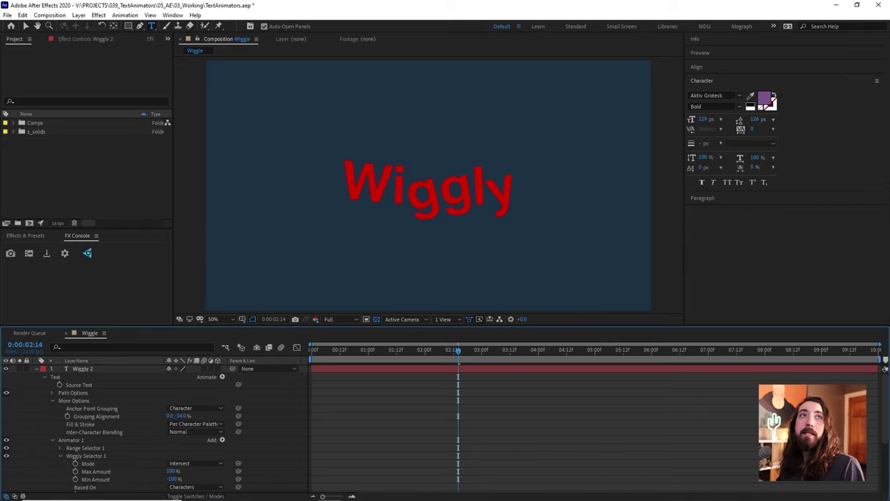
# Step: Switch to the browser's Unicode Arrows page, enlarge the window, copy the rightwards arrow and browse the other arrow styles
pyautogui.moveTo(889, 0); pyautogui.dragTo(757, 46)
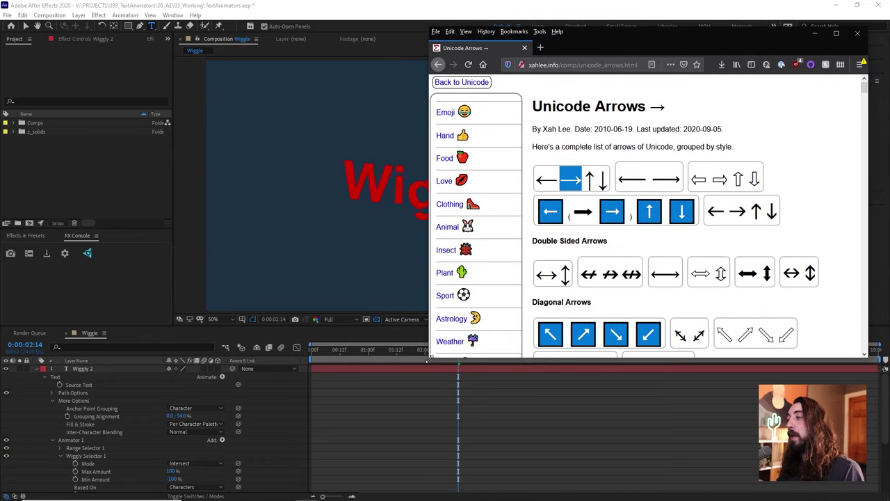
pyautogui.moveTo(427, 360); pyautogui.dragTo(388, 419)
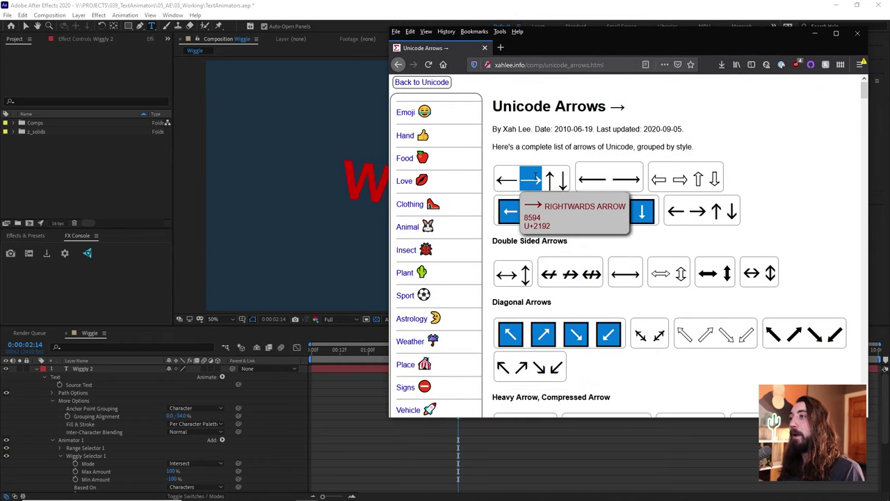
pyautogui.hotkey('ctrl', 'c')
pyautogui.scroll(-3, 626, 255)
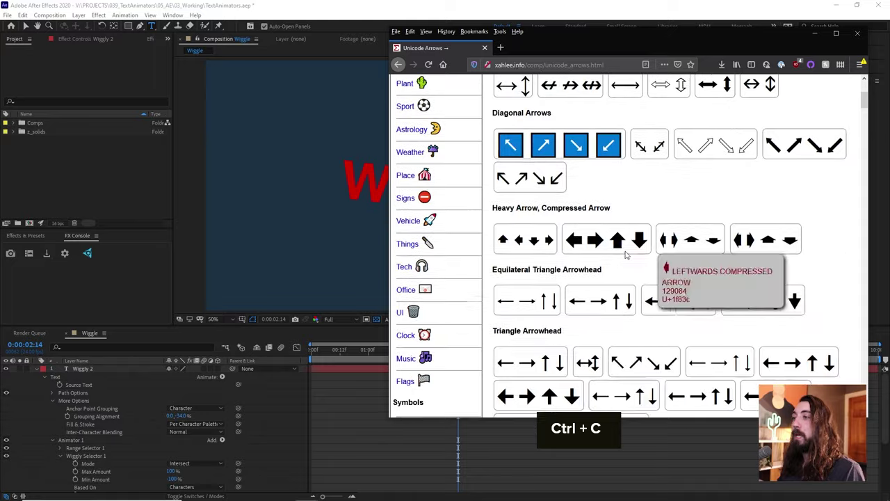
pyautogui.scroll(-10, 625, 256)
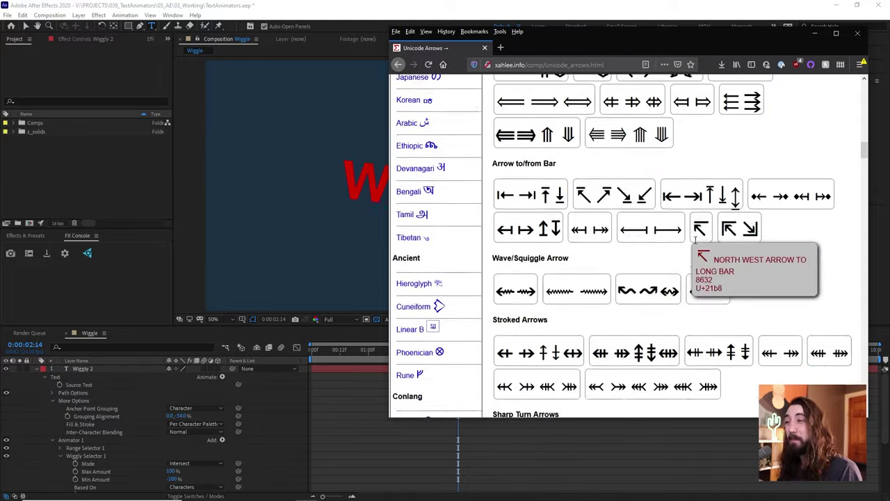
pyautogui.scroll(-7, 695, 239)
# Step: Return to After Effects, replace the Wiggly 2 text with five rightwards arrows and play the animation from the start
pyautogui.click(334, 12)
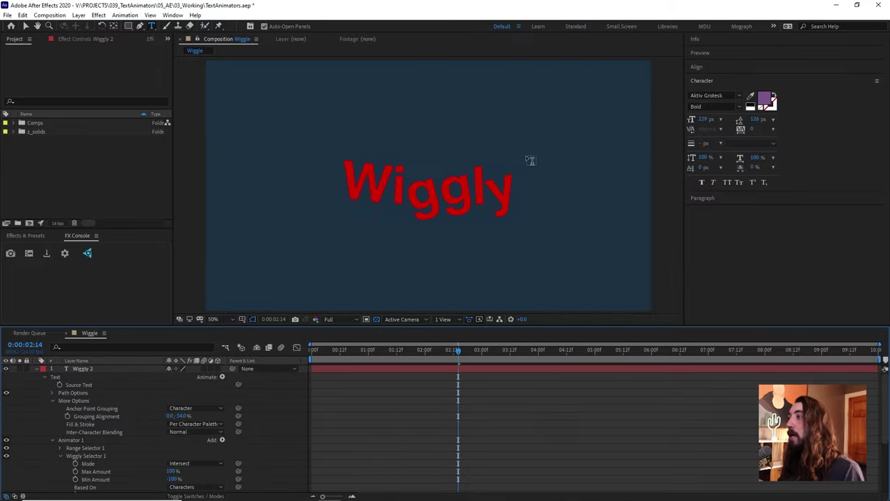
pyautogui.doubleClick(508, 185)
pyautogui.hotkey('ctrl', 'v')
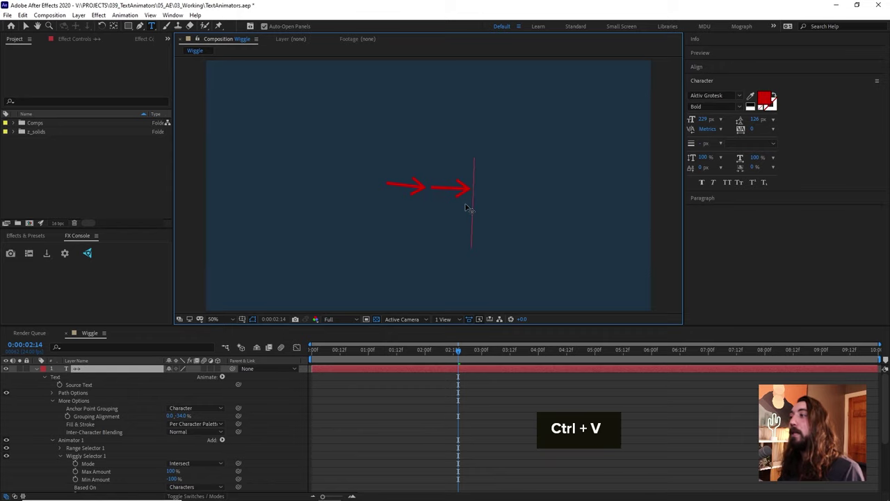
pyautogui.hotkey('ctrl', 'v')
pyautogui.hotkey('ctrl', 'v')
pyautogui.hotkey('ctrl', 'v')
pyautogui.moveTo(404, 352); pyautogui.dragTo(306, 353)
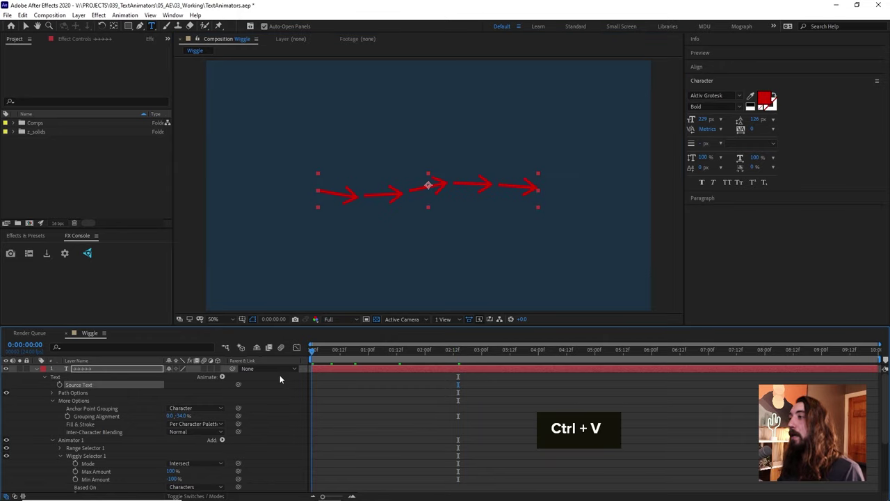
pyautogui.press('space')
pyautogui.click(417, 399)
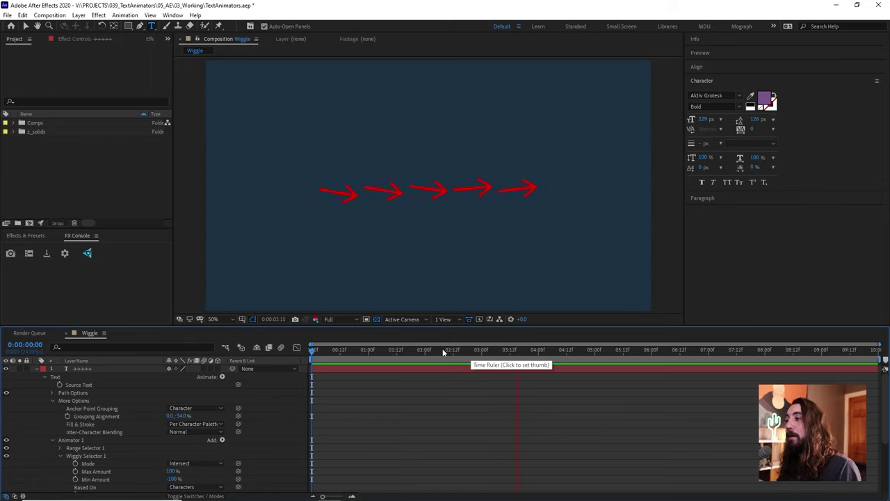
# Step: Set the arrow text animator's Position to 0, 71 and Rotation to 66°, and preview the stronger wiggle
pyautogui.click(420, 350)
pyautogui.scroll(-4, 135, 418)
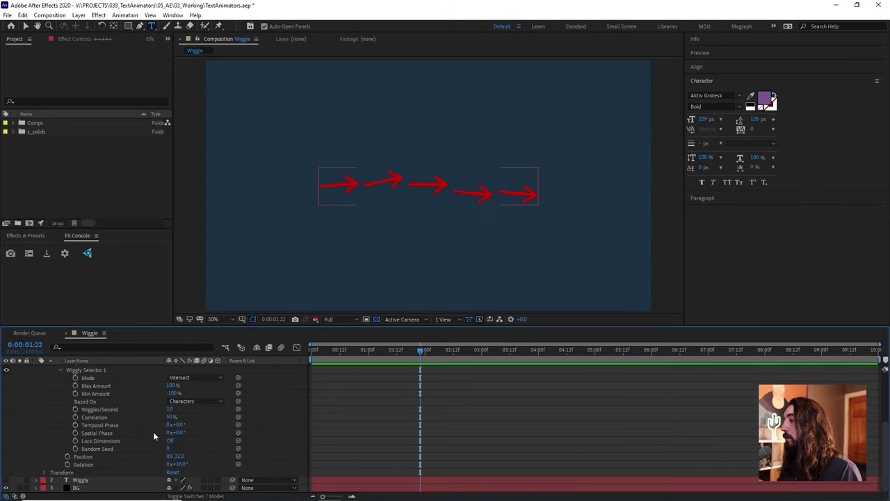
pyautogui.moveTo(179, 457); pyautogui.dragTo(216, 464)
pyautogui.press('space')
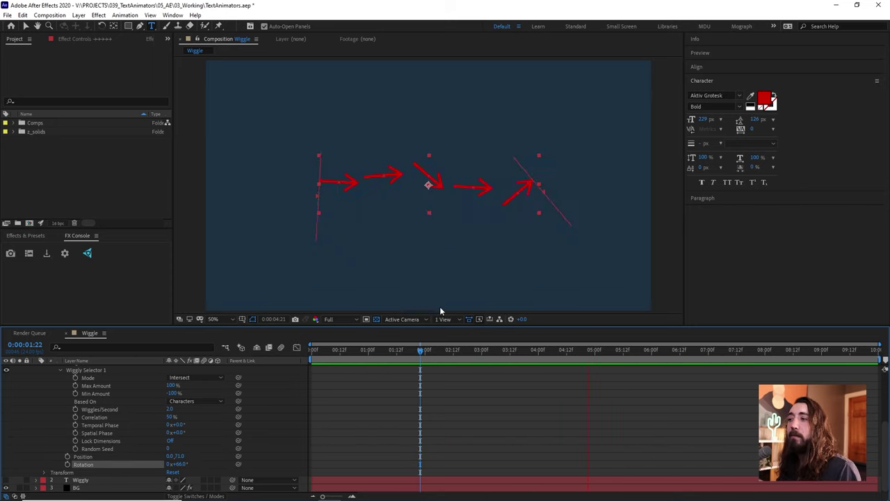
pyautogui.moveTo(422, 354)
pyautogui.mouseDown()
pyautogui.moveTo(411, 357)
pyautogui.moveTo(433, 362)
pyautogui.mouseUp()
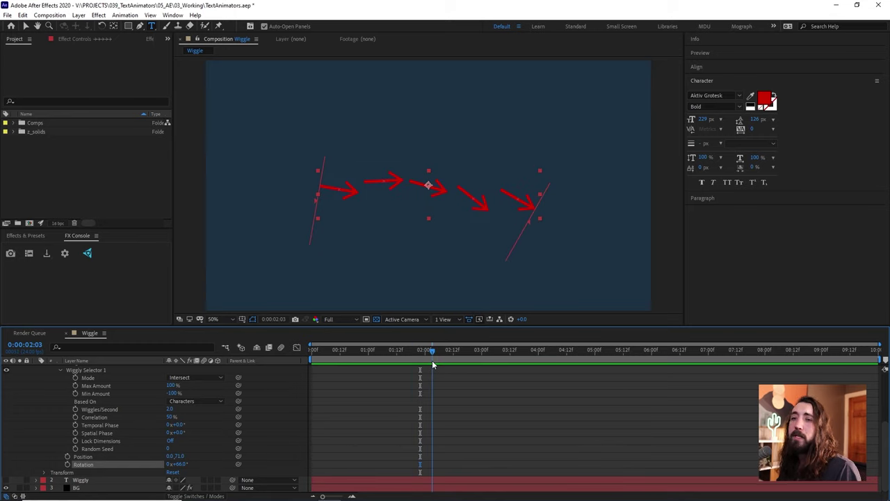
# Step: Play back the arrow wiggle animation in the Wiggle composition
pyautogui.scroll(5, 421, 386)
pyautogui.click(431, 369)
pyautogui.press('space')
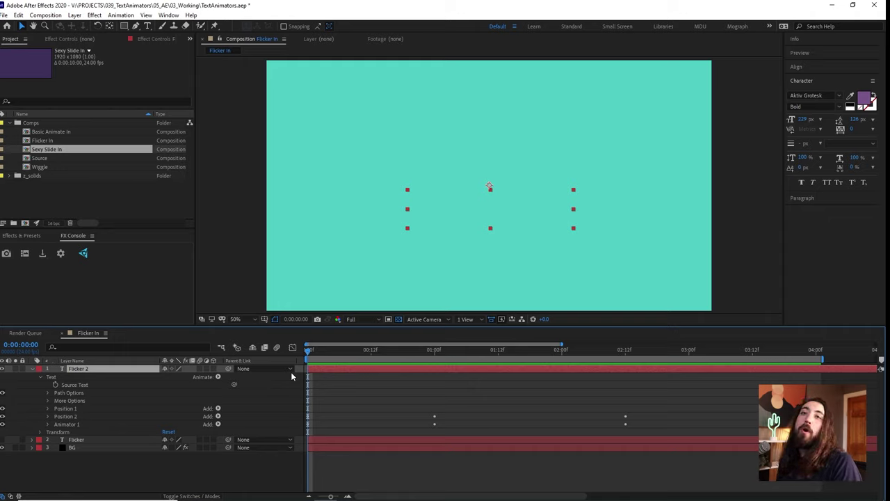
# Step: Preview the Flicker In animation, then view the NicksTextBundle folder among the After Effects Text presets in File Explorer and return
pyautogui.press('space')
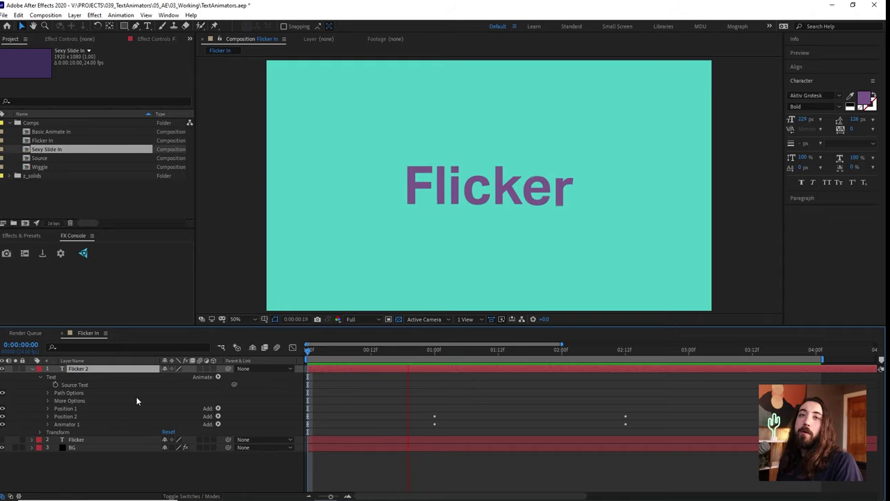
pyautogui.press('space')
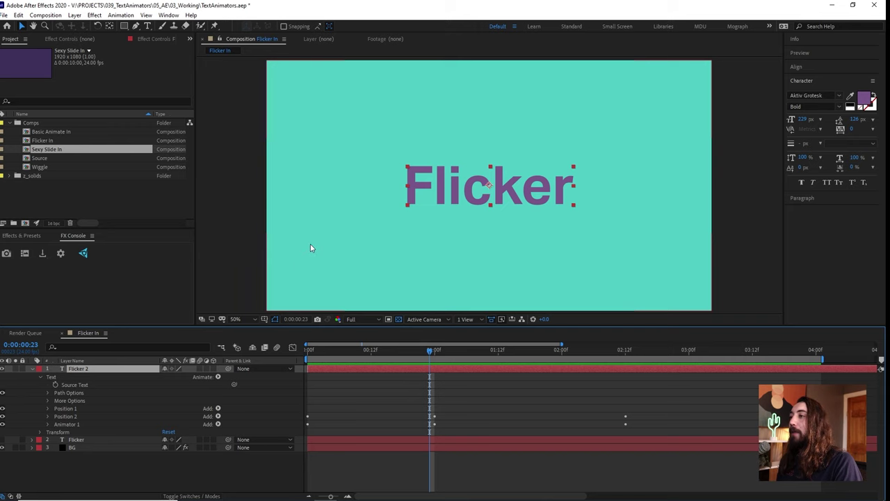
pyautogui.hotkey('alt', 'Tab')
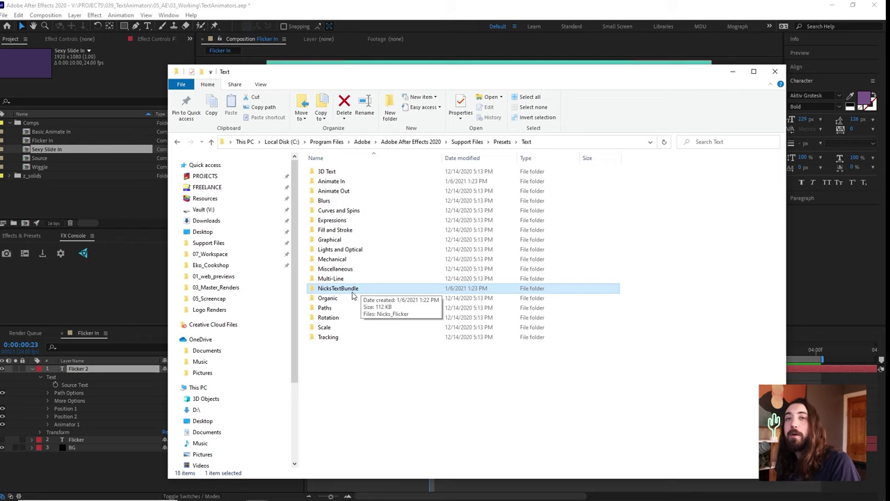
pyautogui.click(423, 18)
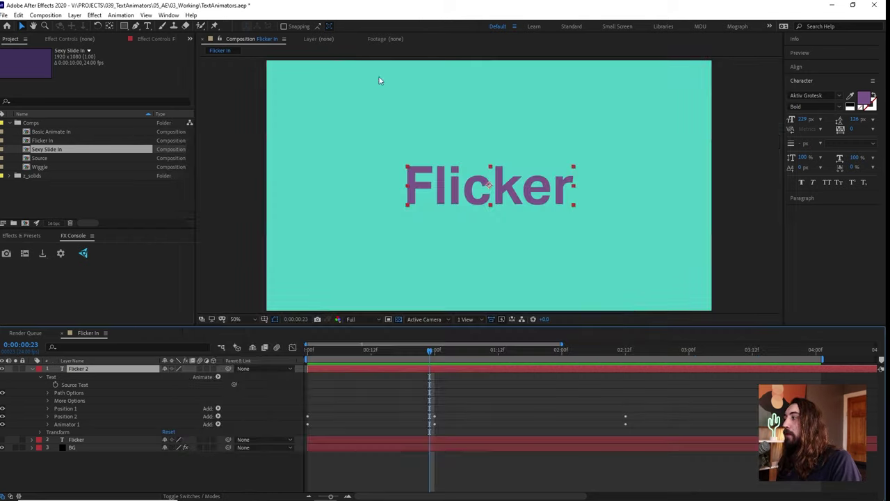
# Step: Show the Effects & Presets list and add a new empty text layer to the Flicker In composition
pyautogui.click(22, 235)
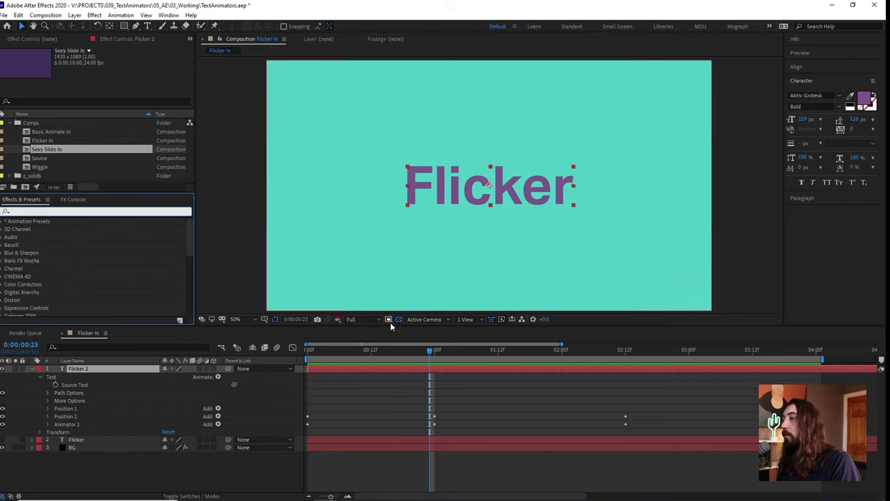
pyautogui.click(420, 372)
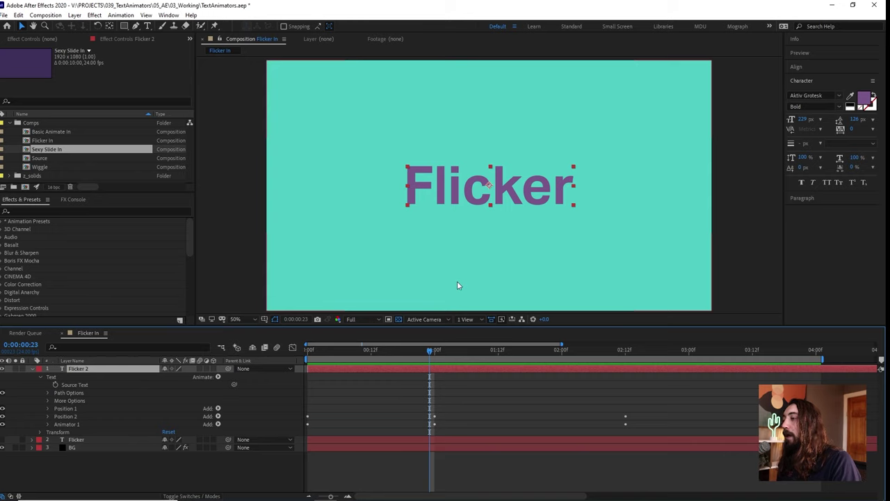
pyautogui.rightClick(436, 471)
pyautogui.moveTo(459, 354)
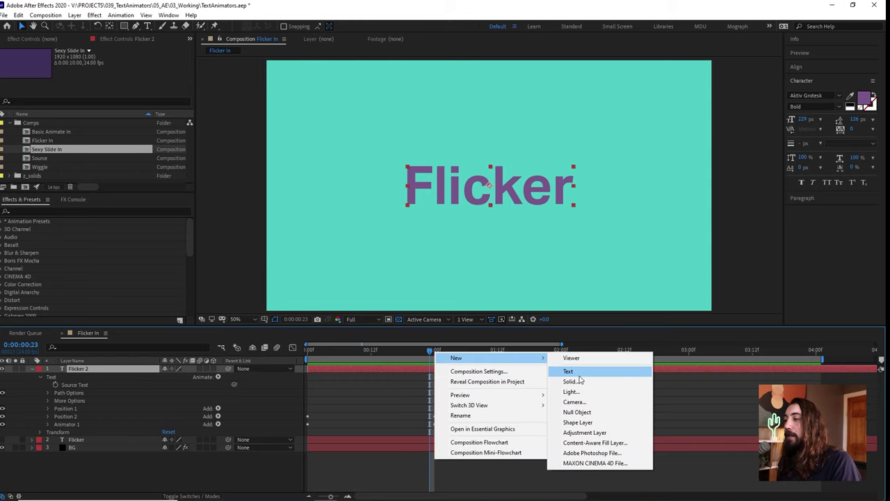
pyautogui.click(578, 369)
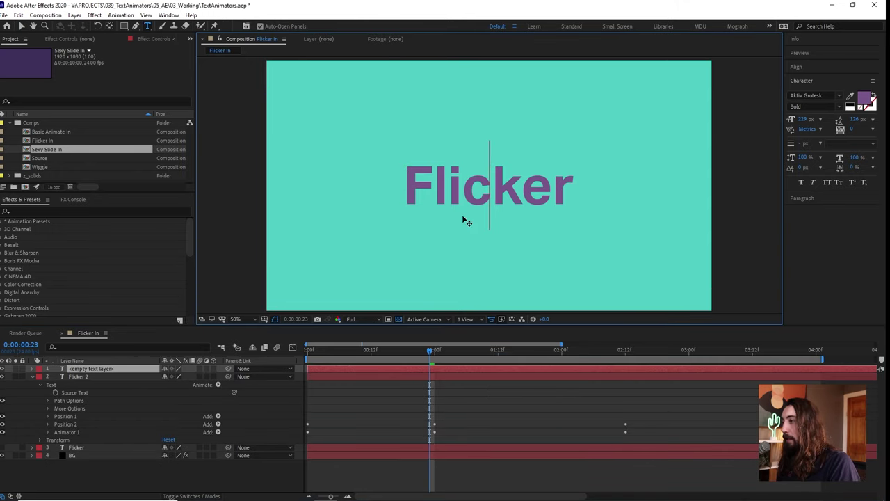
# Step: Apply the Nicks_Flicker preset to the empty text layer and preview it with the Flicker 2 layer hidden
pyautogui.hotkey('ctrl', 'space')
pyautogui.write('nicks')
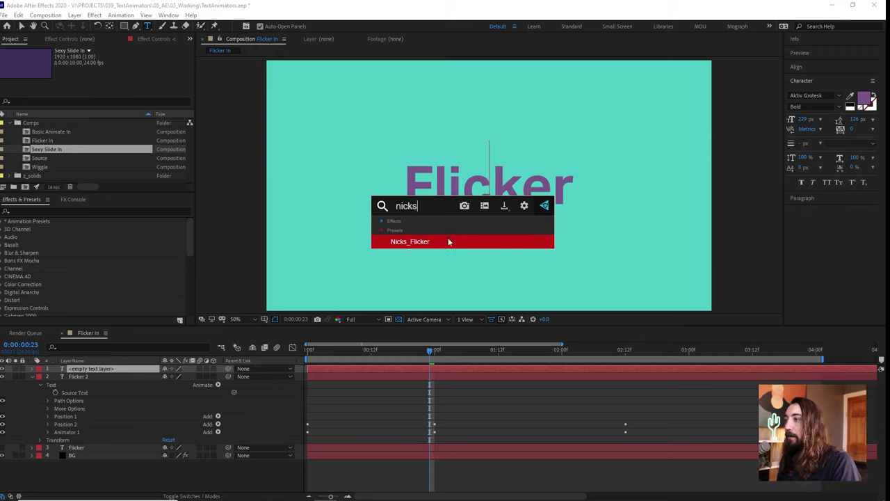
pyautogui.click(449, 241)
pyautogui.click(2, 376)
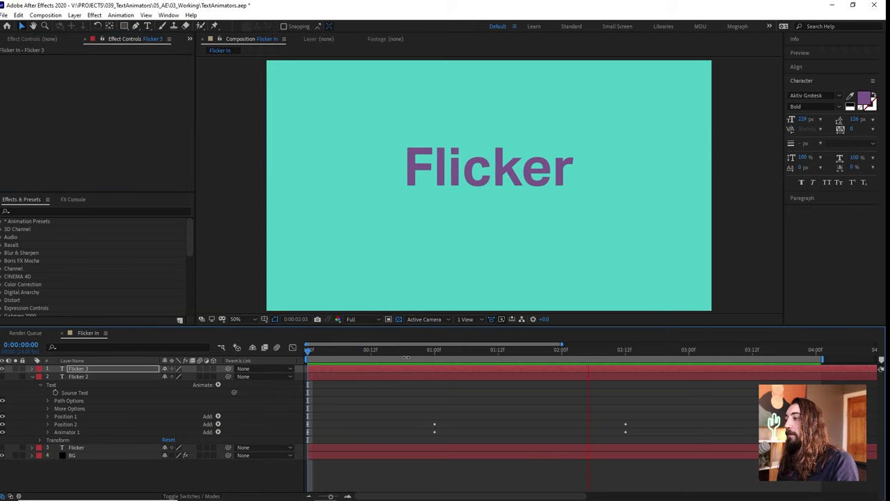
pyautogui.moveTo(387, 352); pyautogui.dragTo(461, 352)
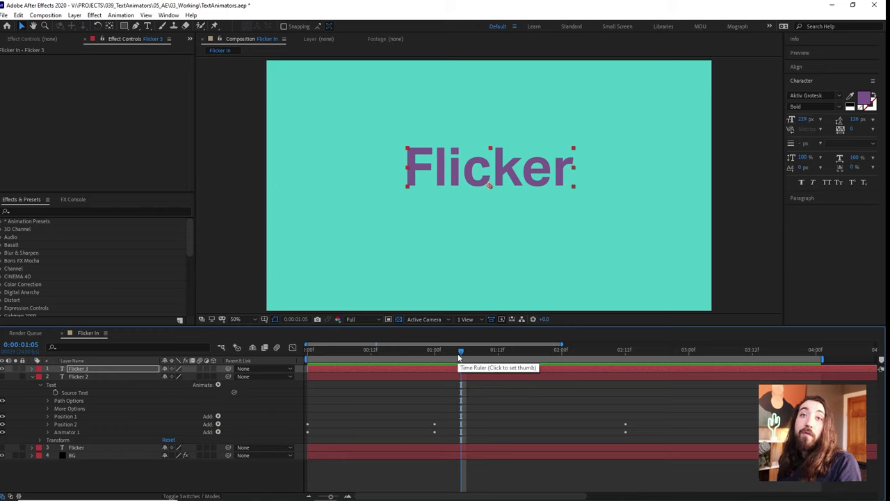
# Step: Hide the Flicker 3 layer, show Flicker 2 again and play its animation
pyautogui.click(3, 368)
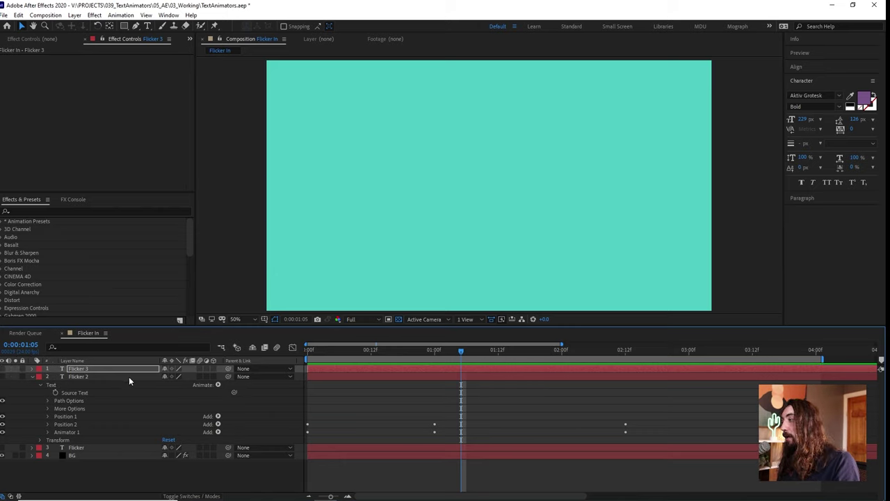
pyautogui.click(3, 377)
pyautogui.press('space')
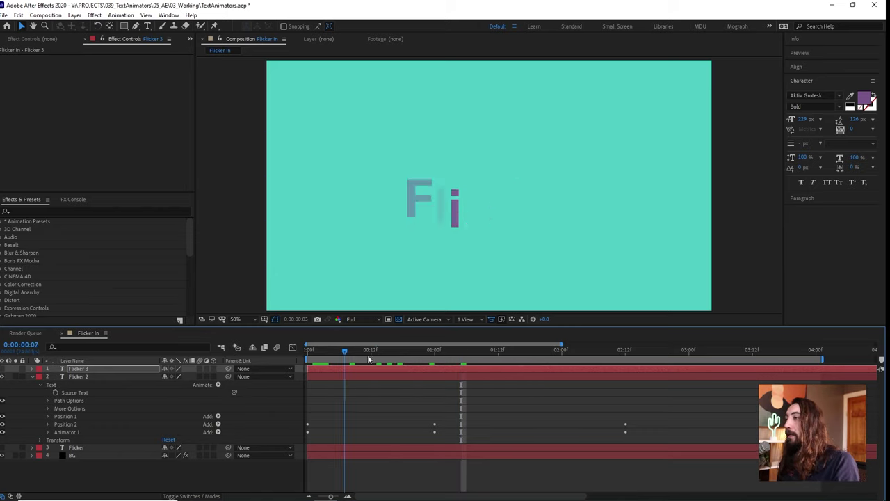
# Step: Try to save Flicker 2's Position 1, Position 2 and Animator 1 as an animation preset in the After Effects Presets folder
pyautogui.click(70, 417)
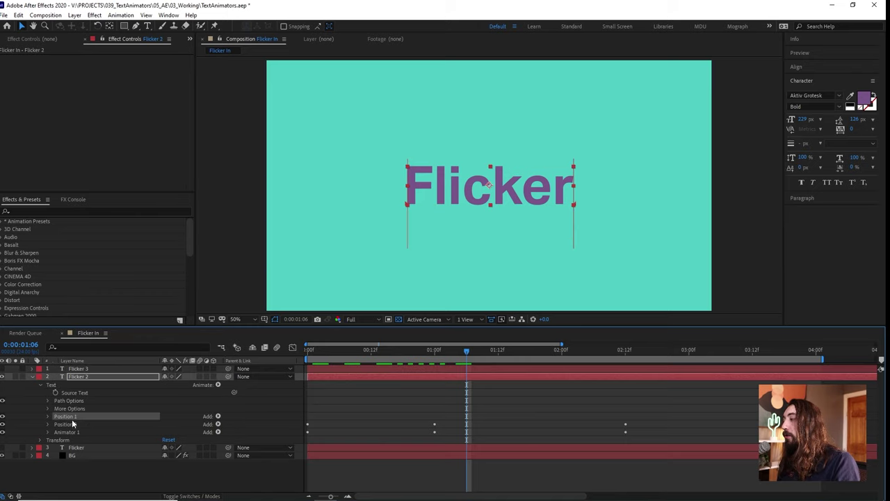
pyautogui.keyDown('shift'); pyautogui.click(72, 423); pyautogui.keyUp('shift')
pyautogui.keyDown('shift'); pyautogui.click(75, 431); pyautogui.keyUp('shift')
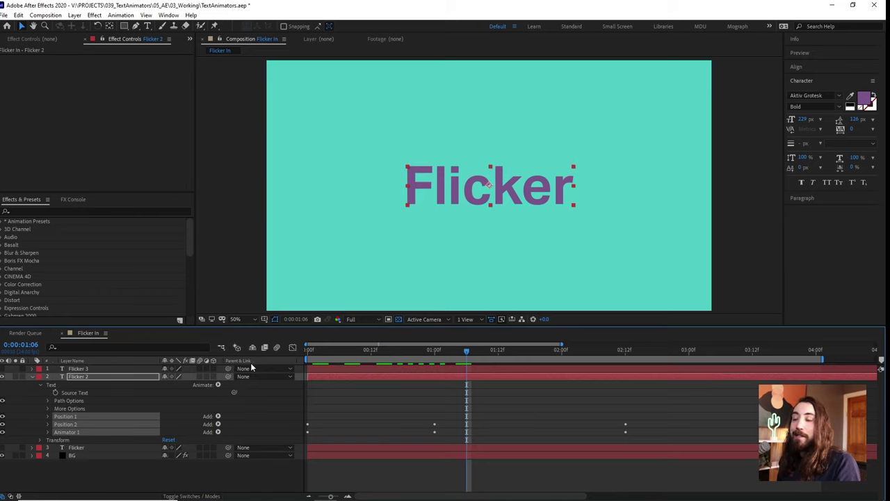
pyautogui.moveTo(358, 351); pyautogui.dragTo(377, 352)
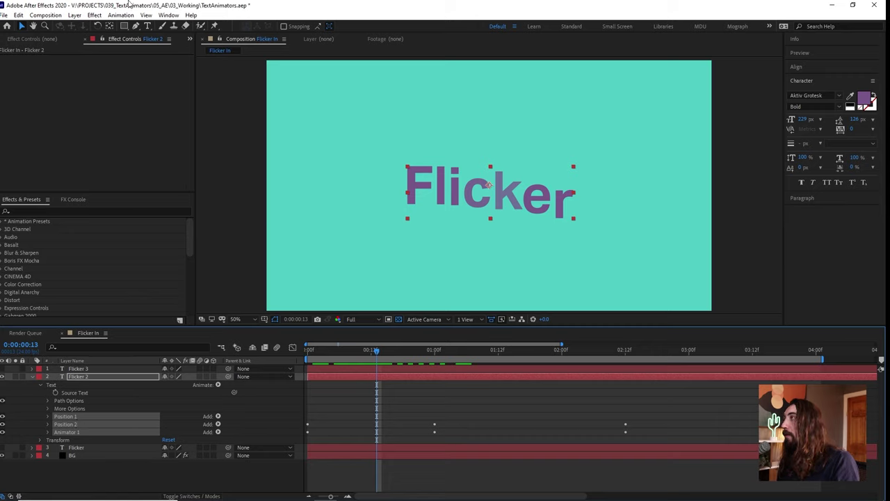
pyautogui.click(121, 15)
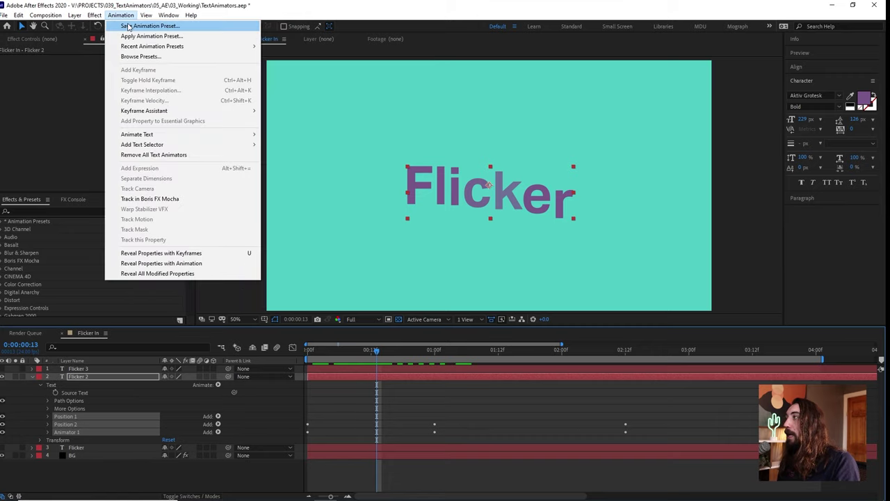
pyautogui.click(128, 27)
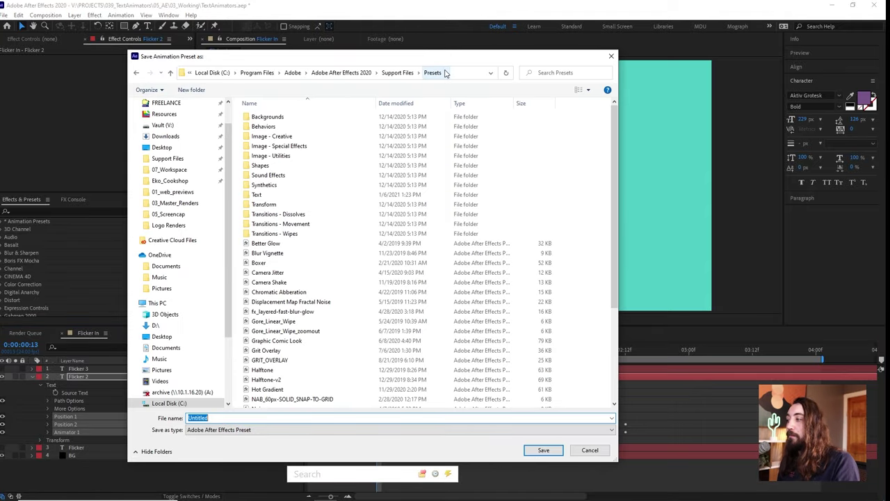
pyautogui.click(557, 449)
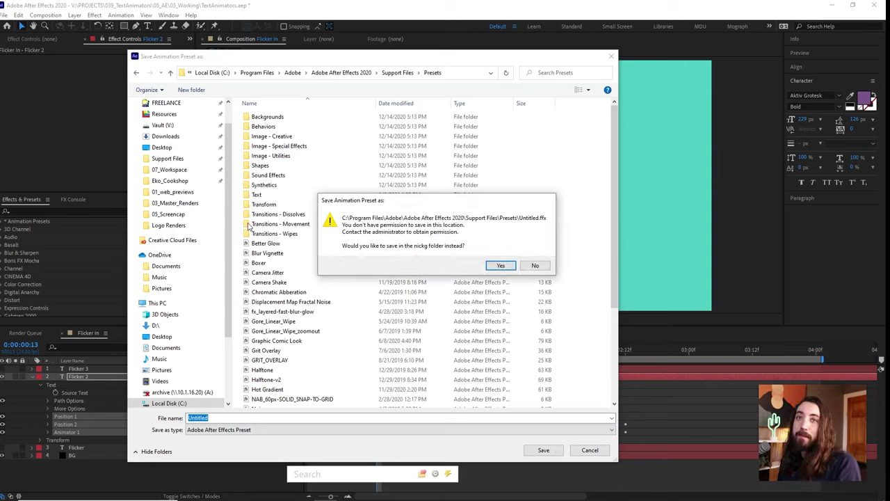
pyautogui.click(547, 265)
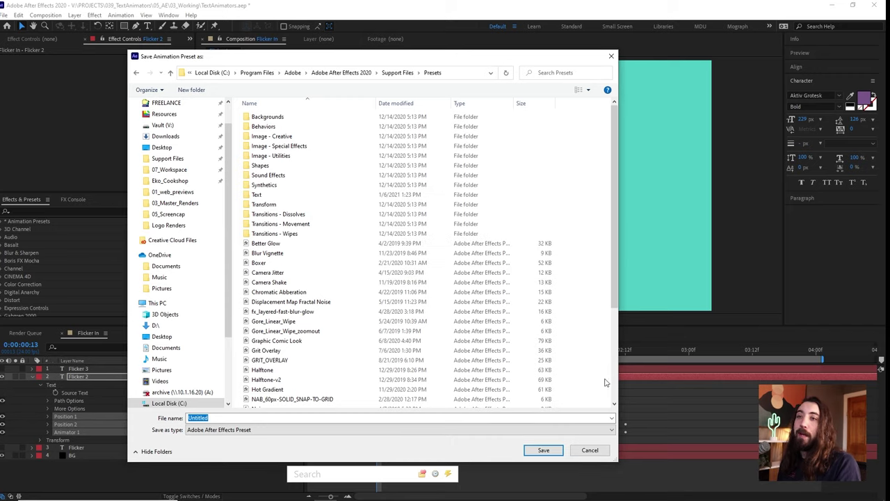
pyautogui.click(597, 450)
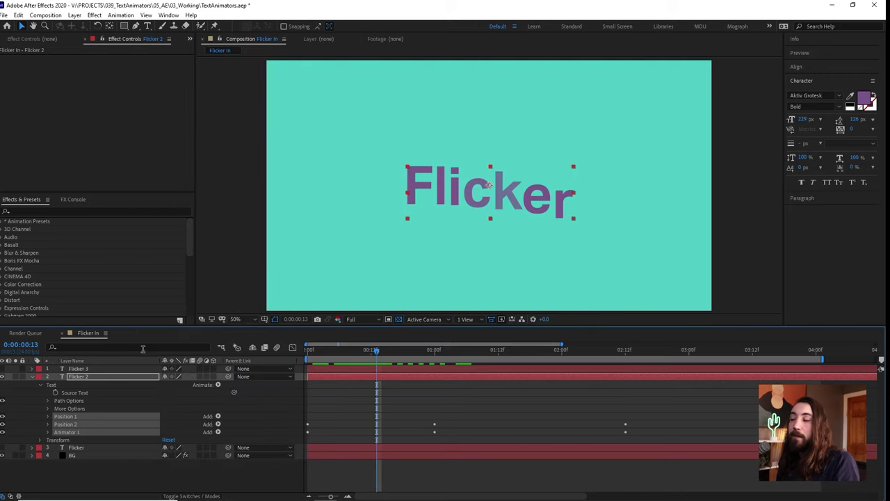
# Step: Select Flicker 2's Source Text together with its Position 1, Position 2 and Animator 1 animators
pyautogui.click(80, 393)
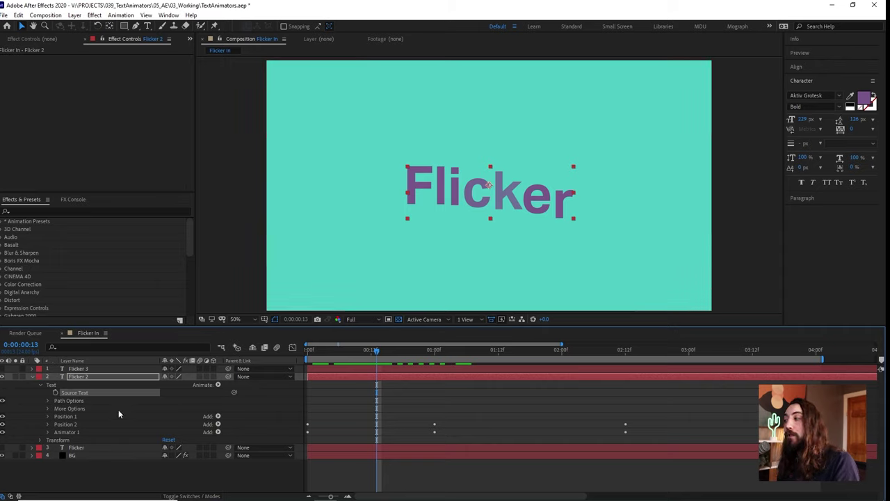
pyautogui.click(72, 418)
pyautogui.keyDown('shift'); pyautogui.click(74, 424); pyautogui.keyUp('shift')
pyautogui.keyDown('shift'); pyautogui.click(73, 432); pyautogui.keyUp('shift')
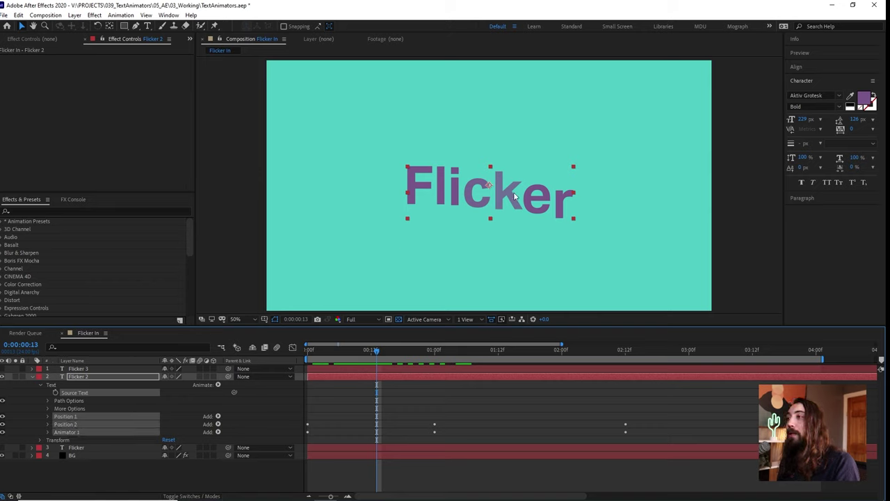